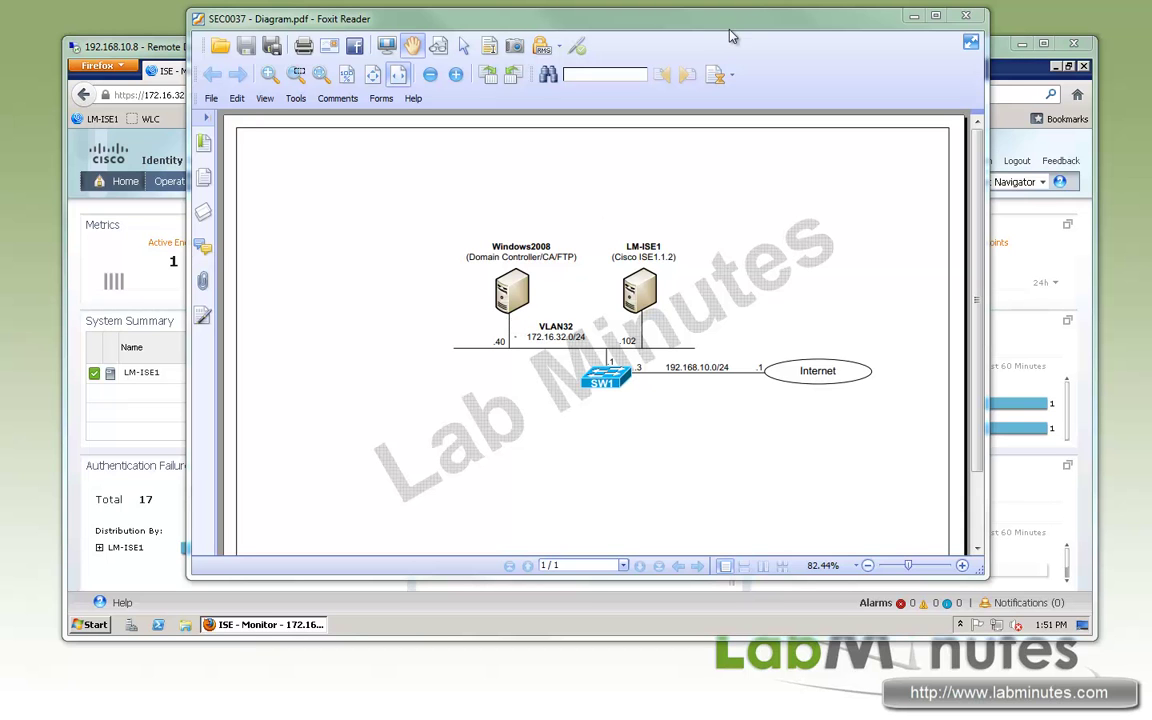
# Step: Go to Administration > System > Maintenance > Repository and start adding a new repository
pyautogui.moveTo(658, 25); pyautogui.dragTo(650, 20)
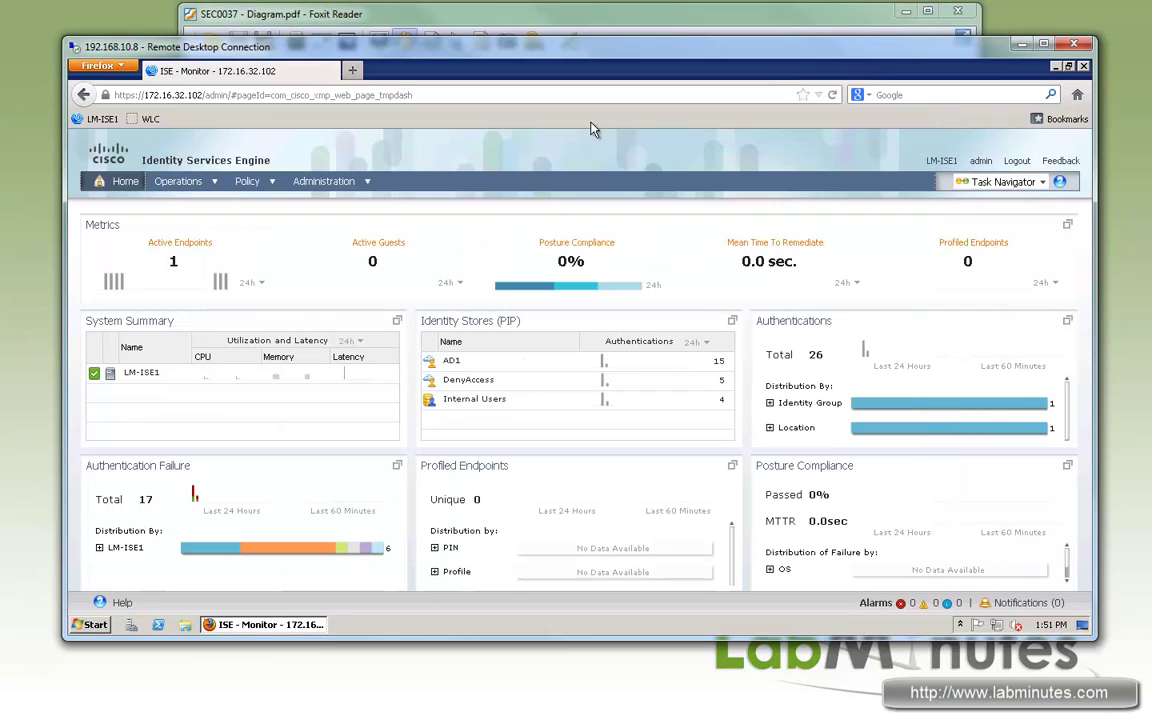
pyautogui.hotkey('alt', 'Tab')
pyautogui.click(358, 182)
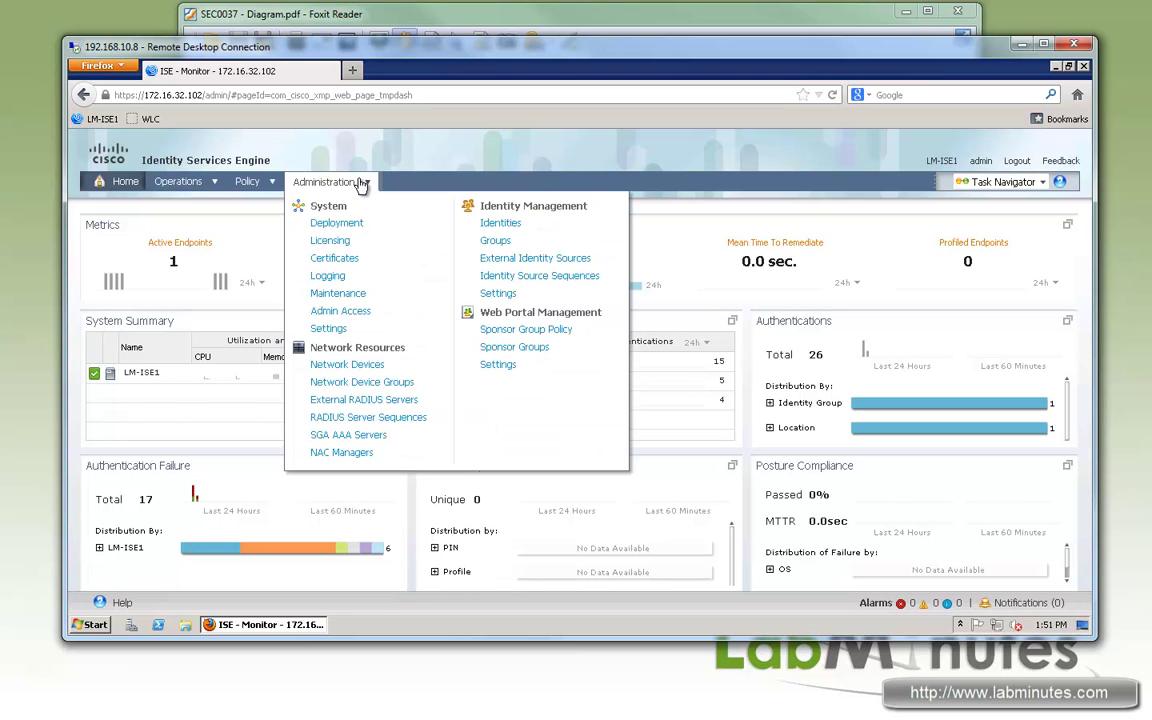
pyautogui.click(340, 292)
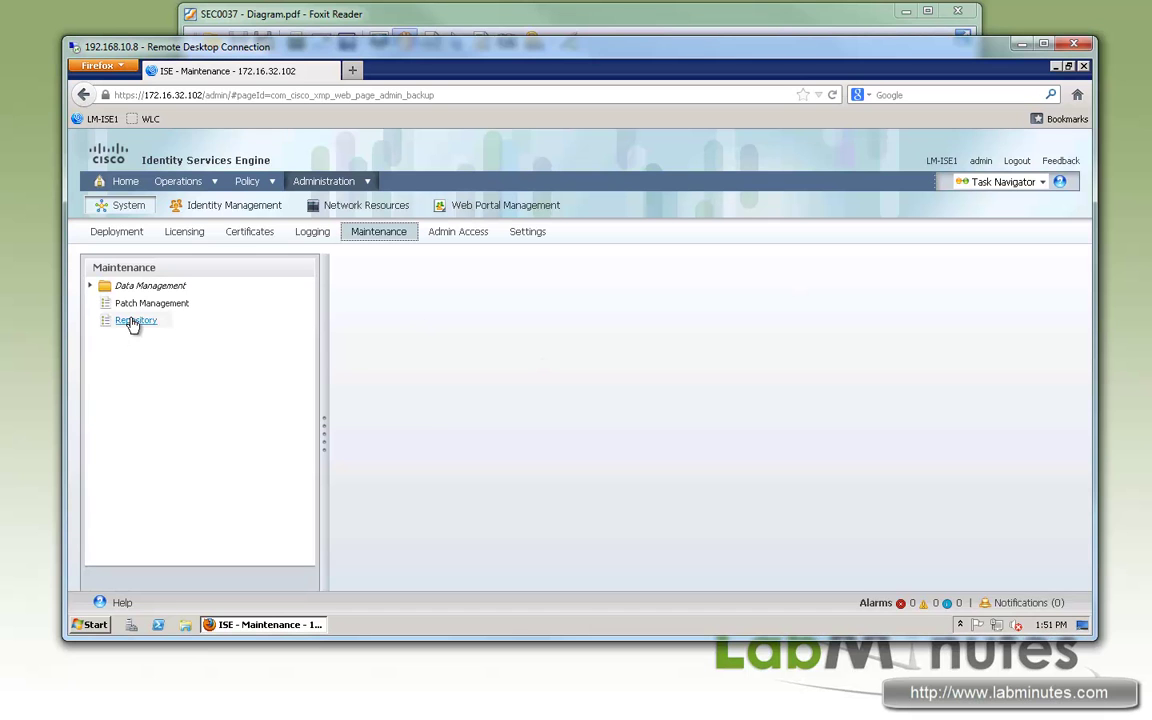
pyautogui.click(133, 321)
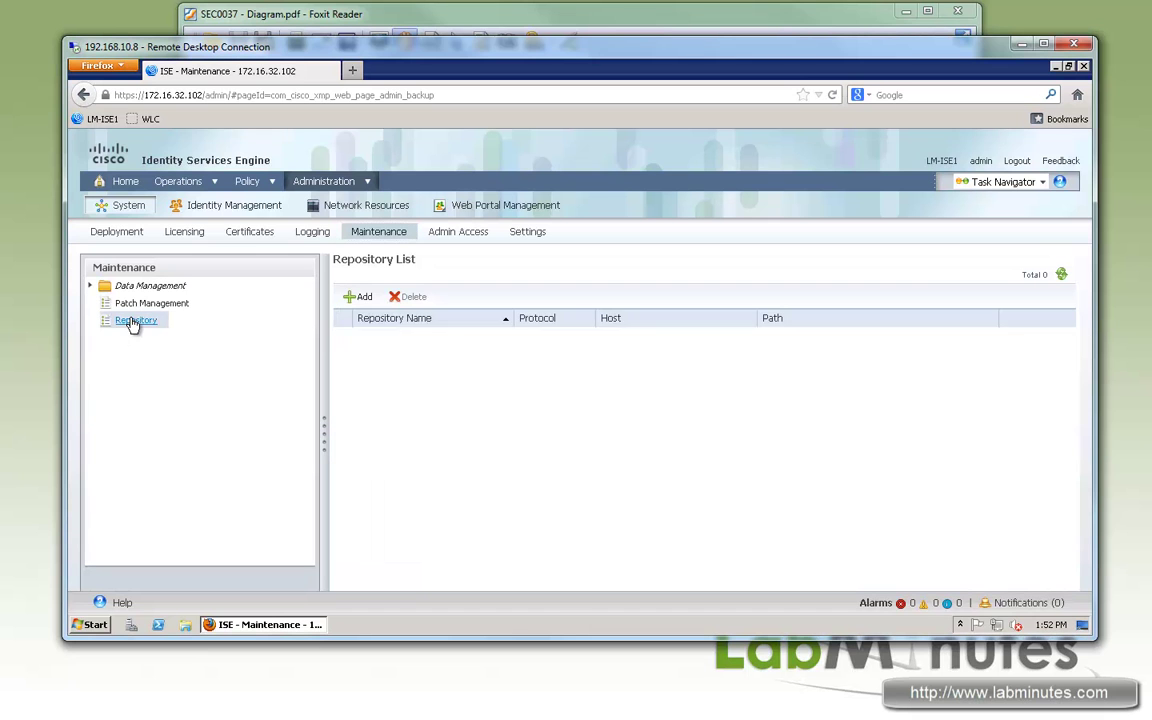
pyautogui.click(362, 297)
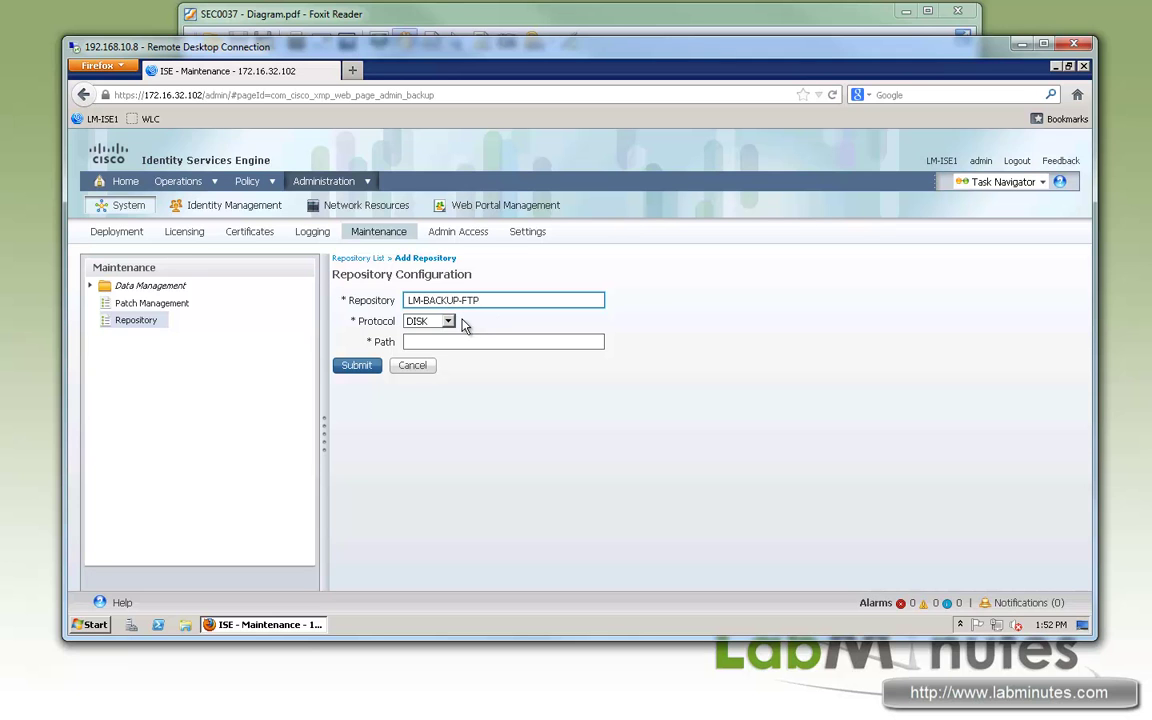
# Step: Fill in LM-BACKUP-FTP with protocol FTP, path /, server 172.16.32.40 and the FTP user name
pyautogui.click(449, 322)
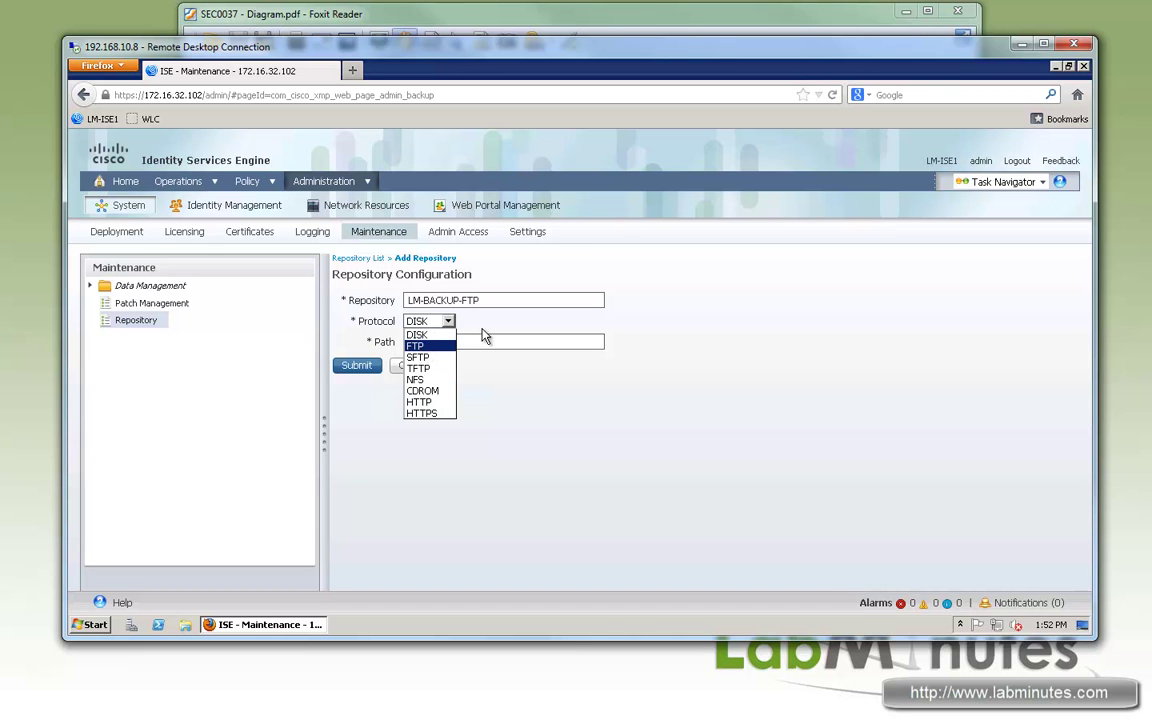
pyautogui.click(415, 346)
pyautogui.click(435, 342)
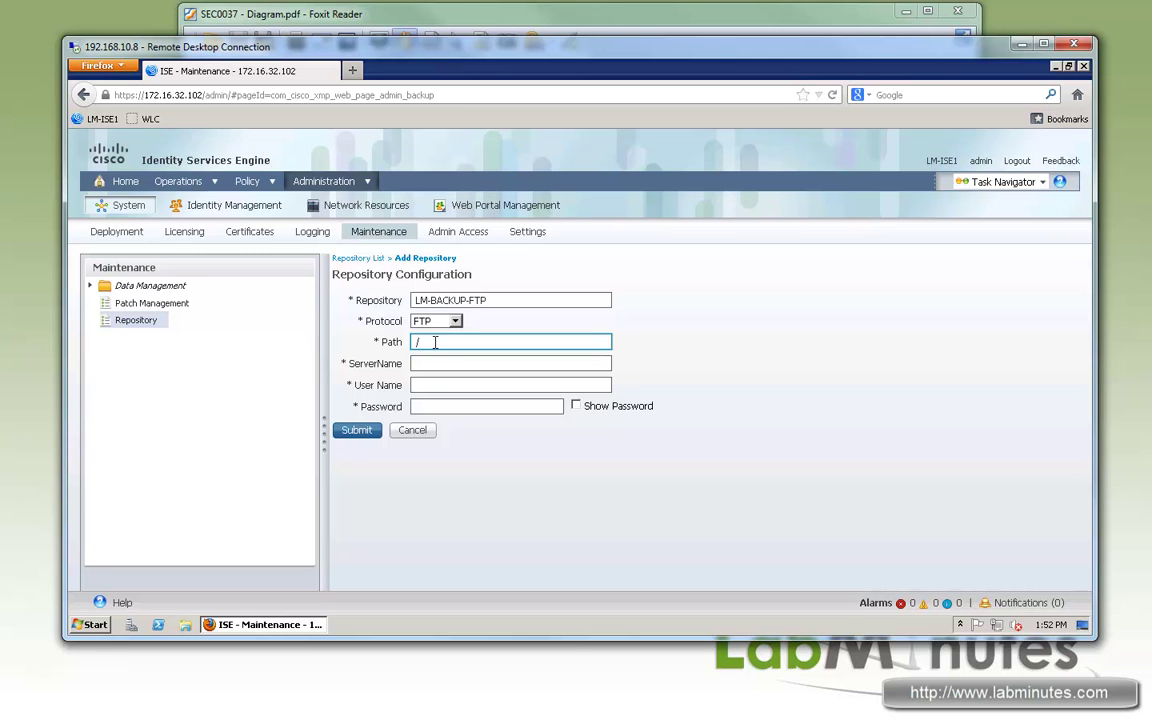
pyautogui.click(428, 363)
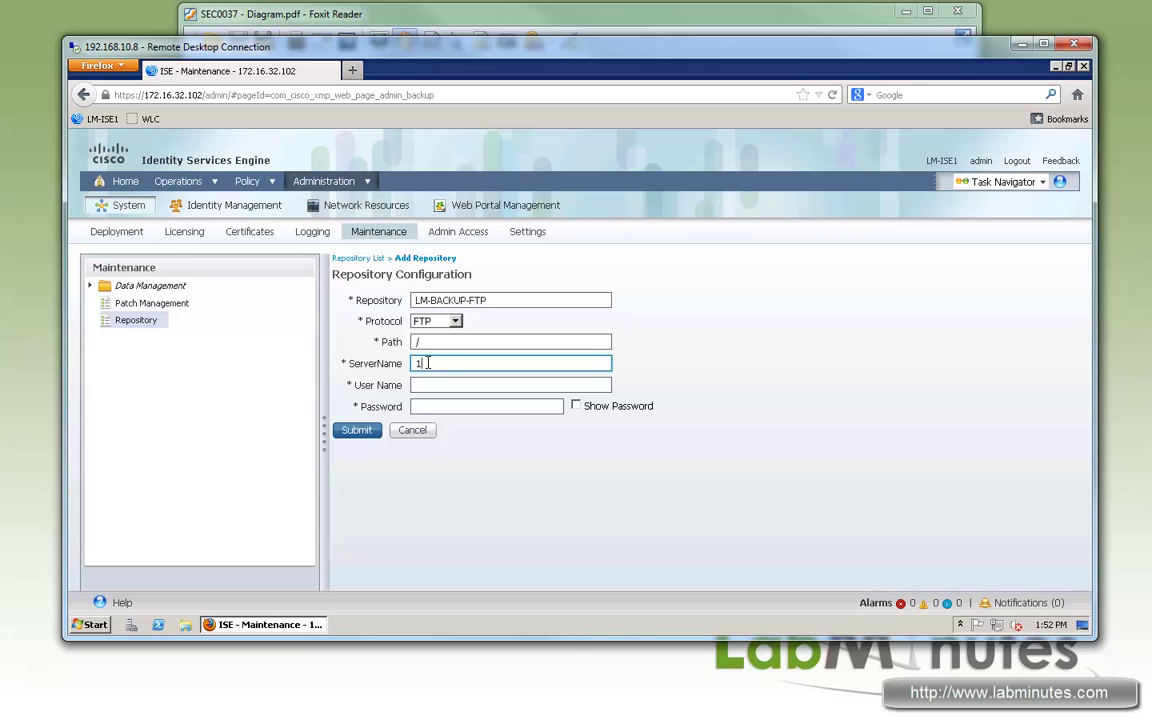
pyautogui.write('172.16')
pyautogui.write('.32.40')
pyautogui.click(449, 386)
pyautogui.write('cisco')
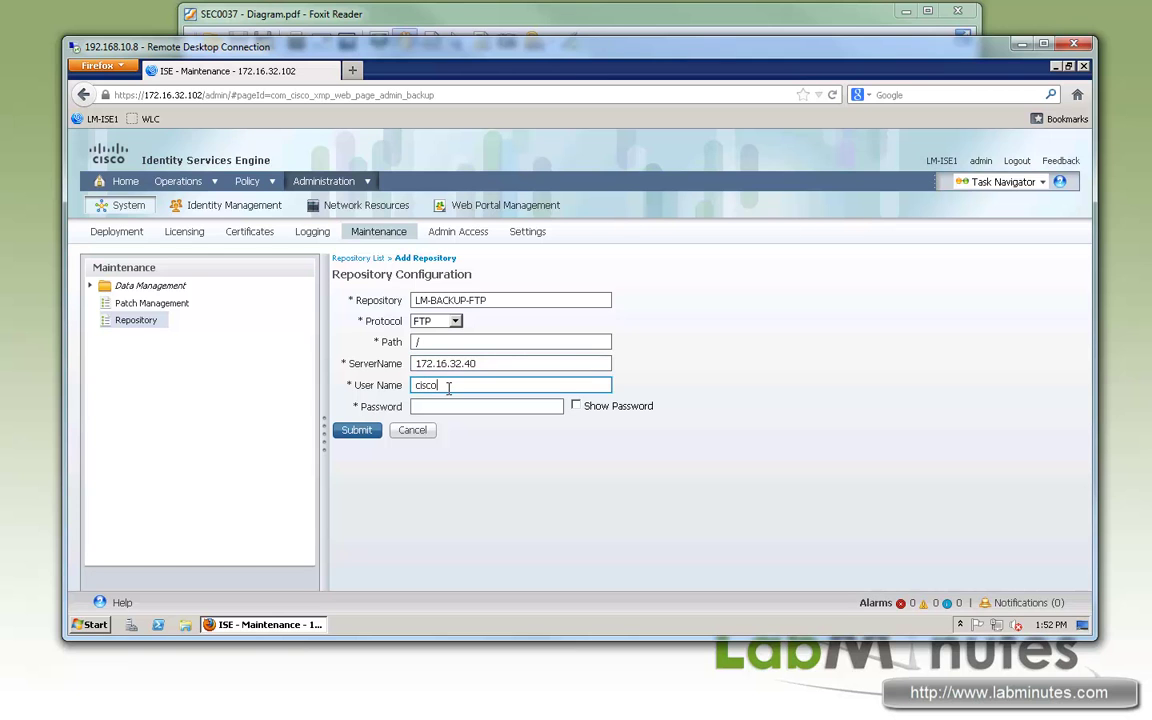
pyautogui.press('Tab')
# Step: Enter the FTP account password, then launch FileZilla Server Interface and connect to the local server
pyautogui.write('cisco')
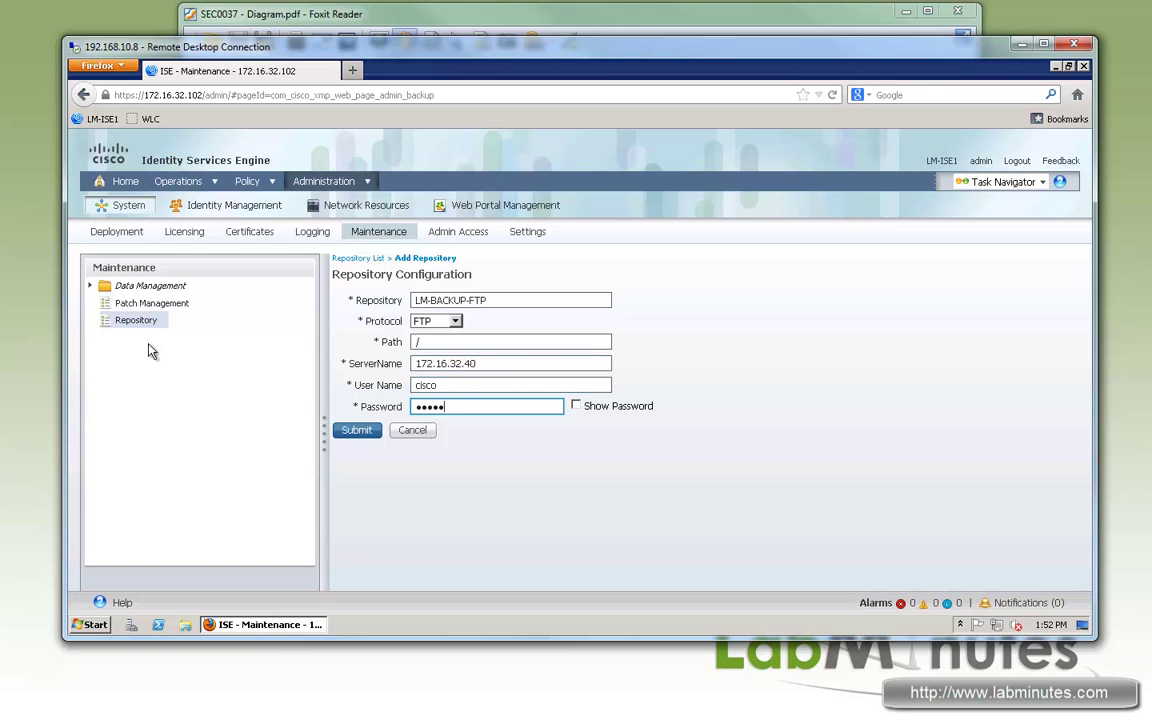
pyautogui.click(297, 632)
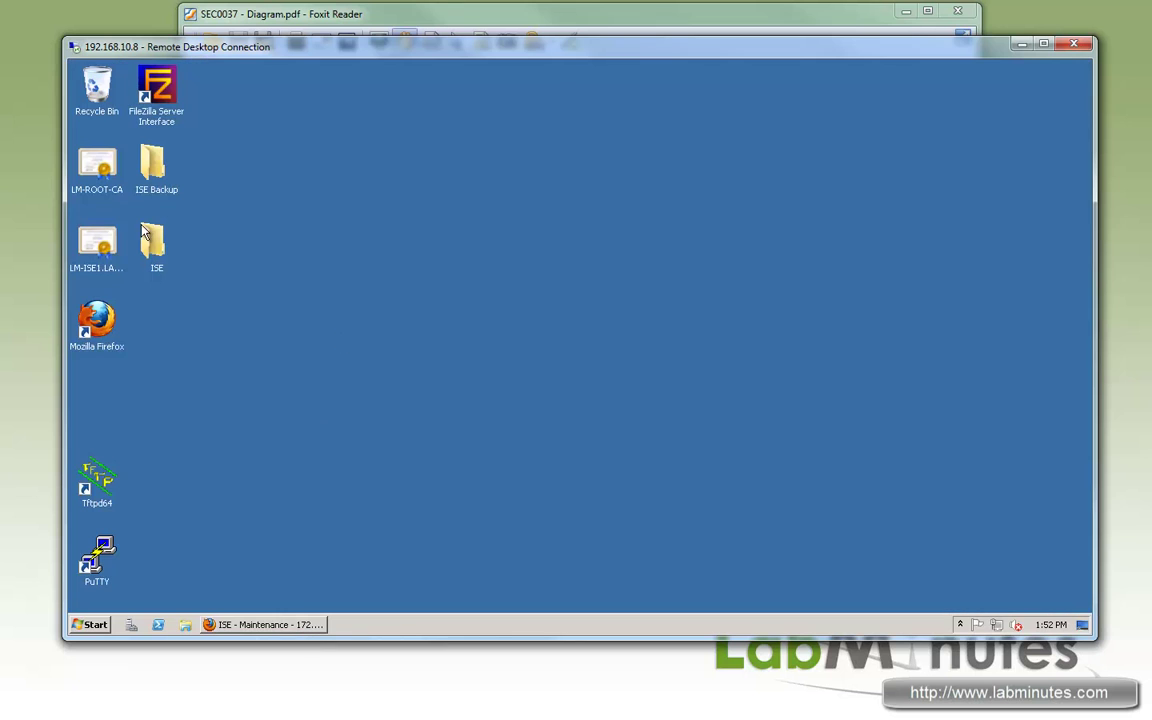
pyautogui.doubleClick(170, 109)
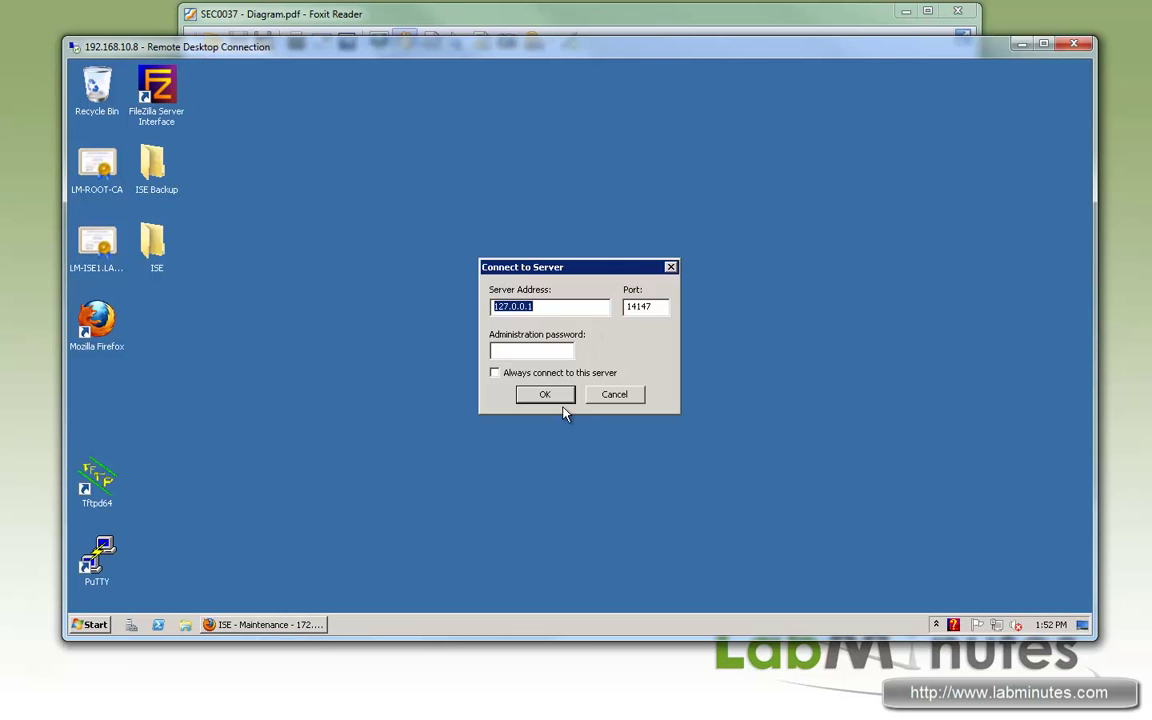
pyautogui.click(548, 396)
pyautogui.moveTo(245, 93); pyautogui.dragTo(350, 119)
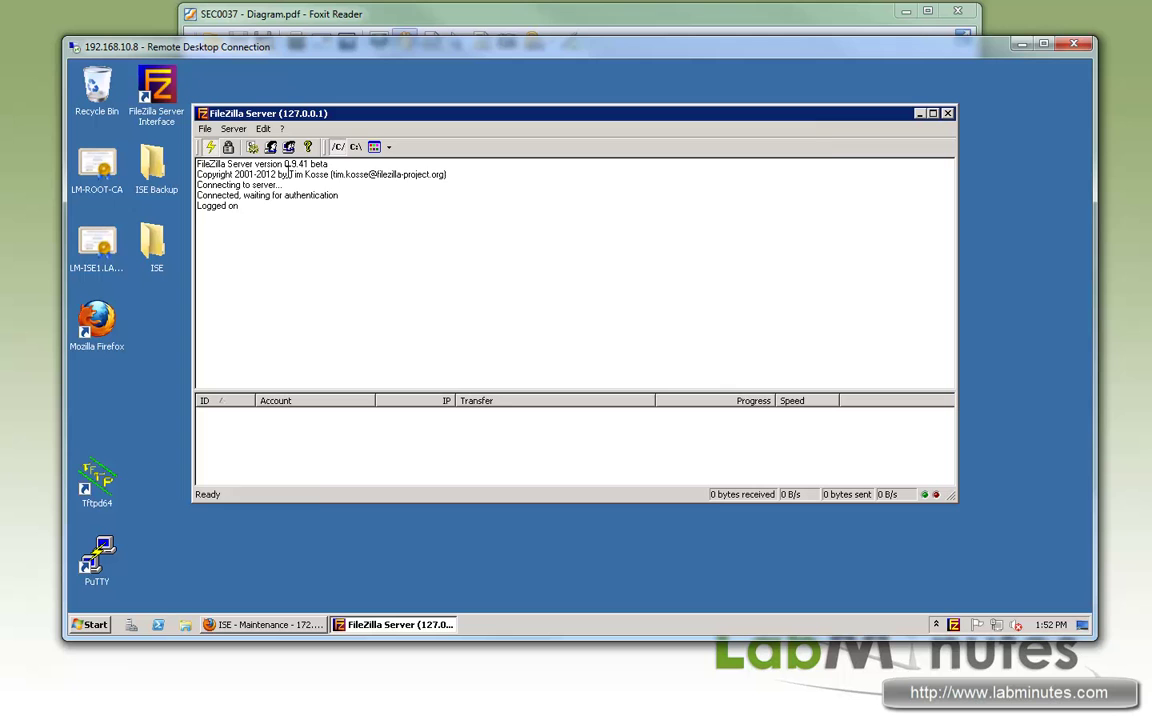
# Step: Confirm the FTP user's shared folder is the desktop ISE Backup folder, then return to ISE
pyautogui.click(268, 147)
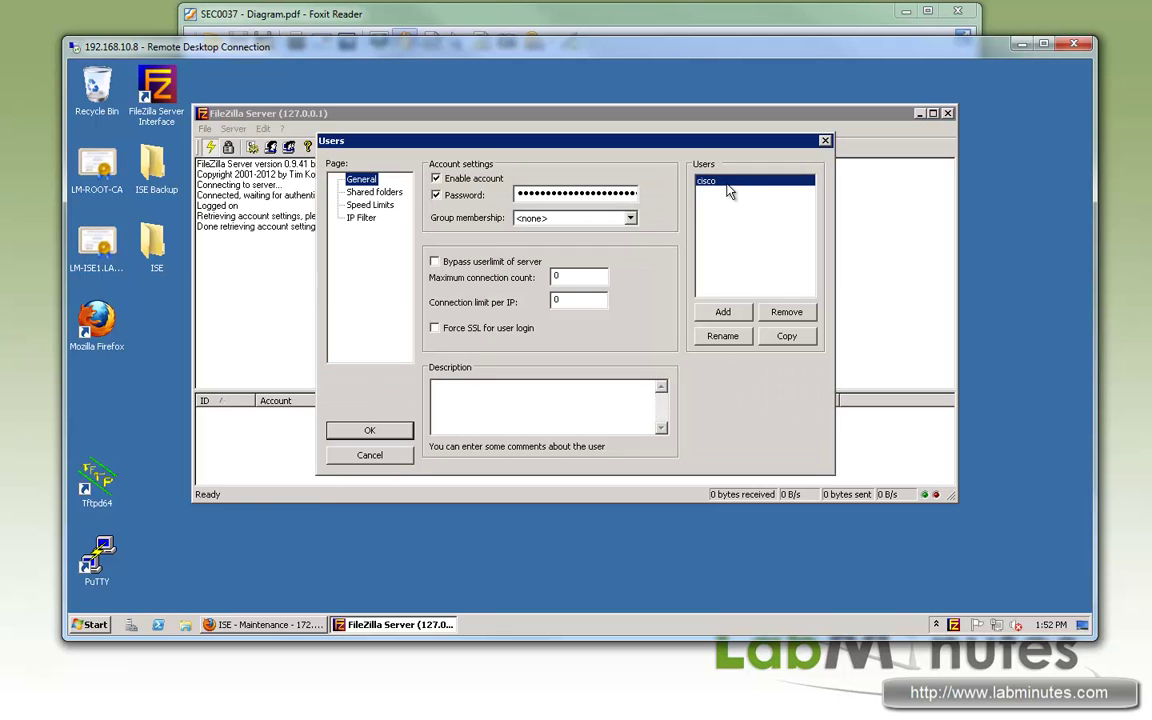
pyautogui.click(376, 193)
pyautogui.moveTo(527, 182); pyautogui.dragTo(580, 182)
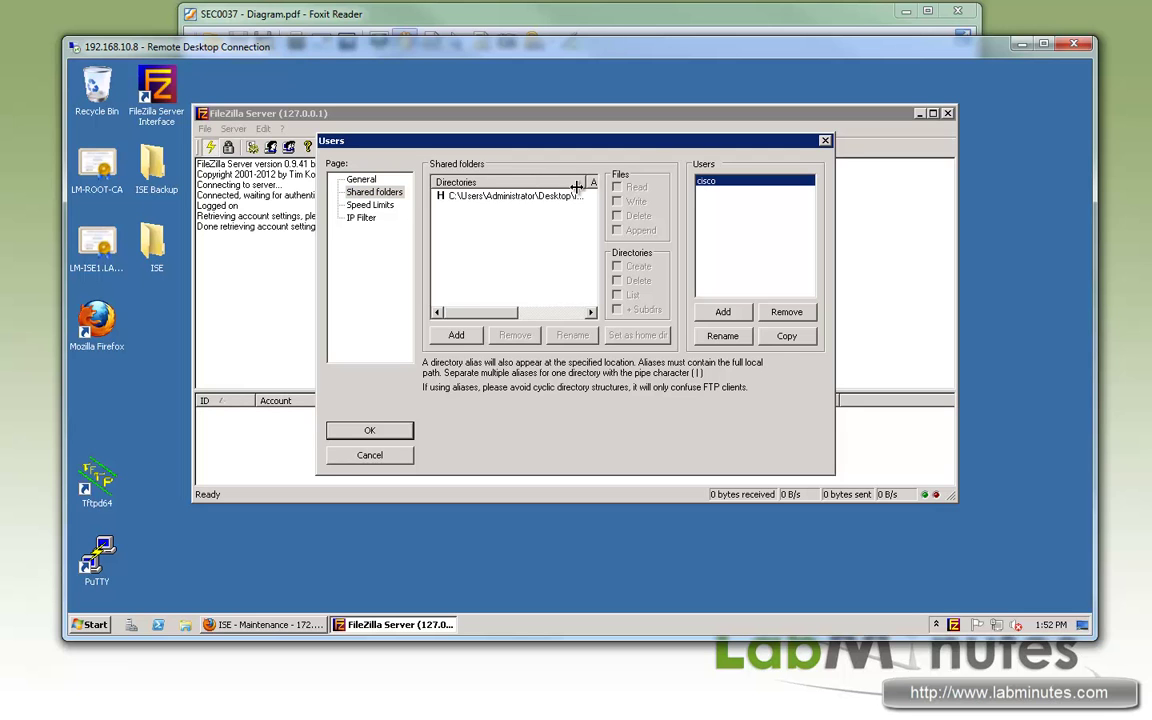
pyautogui.moveTo(478, 312); pyautogui.dragTo(500, 312)
pyautogui.moveTo(541, 182); pyautogui.dragTo(593, 182)
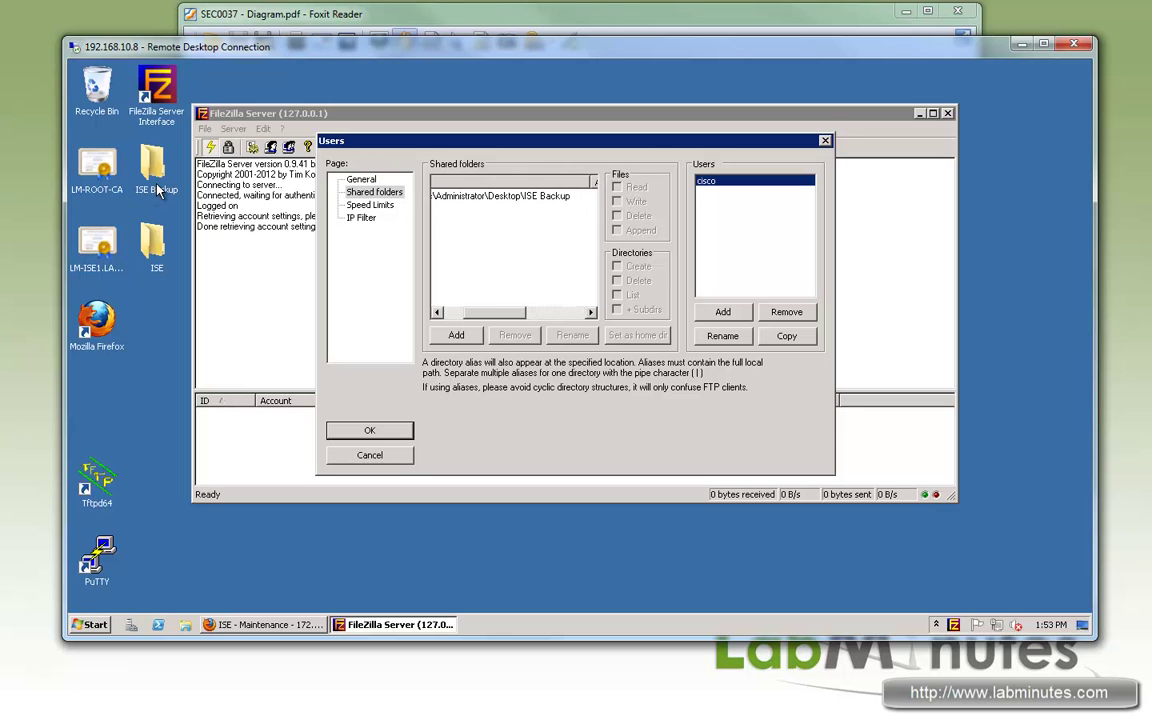
pyautogui.click(291, 627)
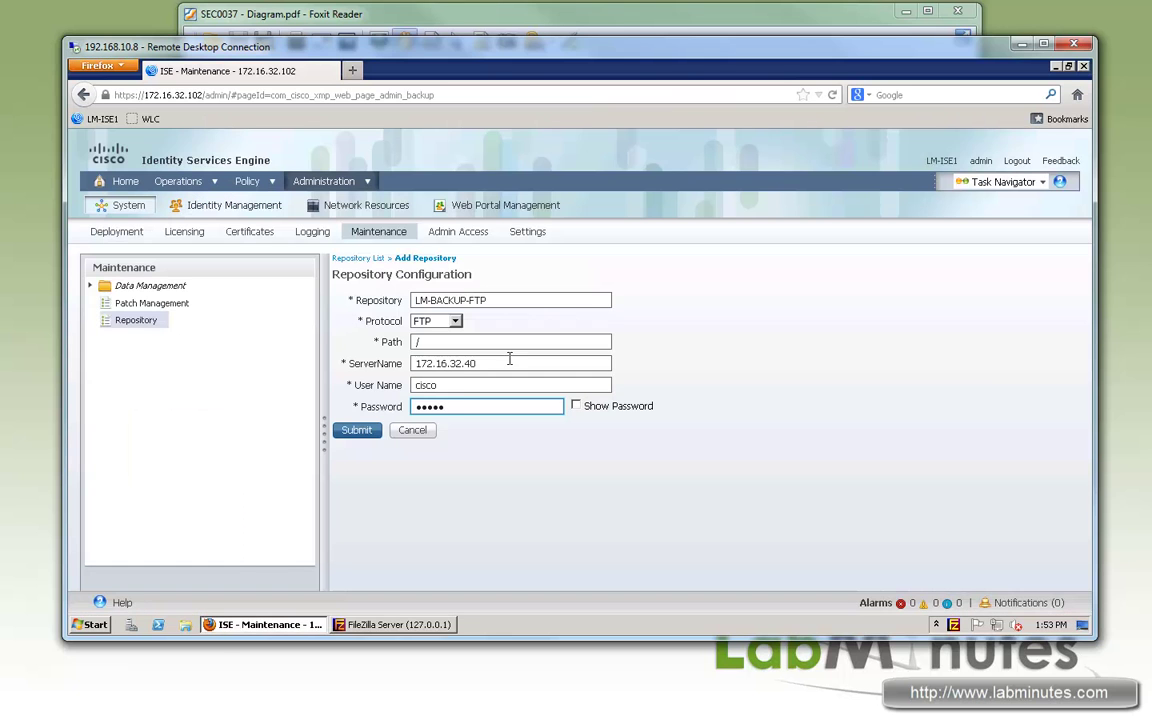
# Step: Reveal the entered password to verify it and submit the LM-BACKUP-FTP repository
pyautogui.click(576, 406)
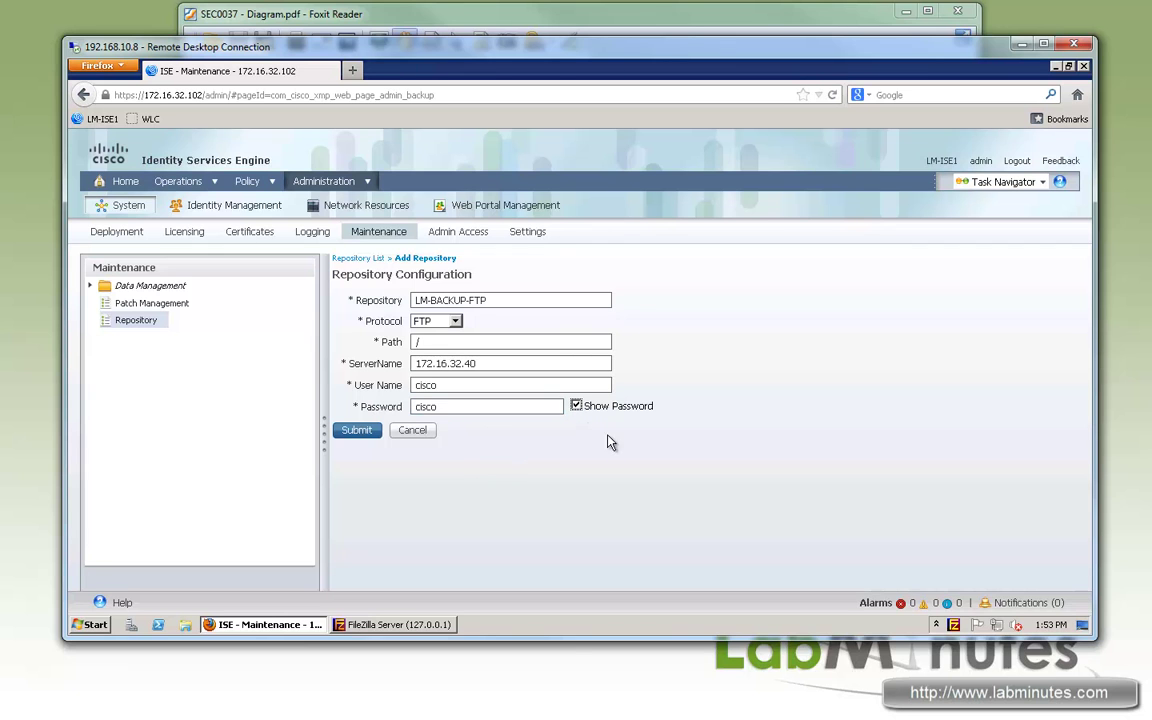
pyautogui.click(356, 430)
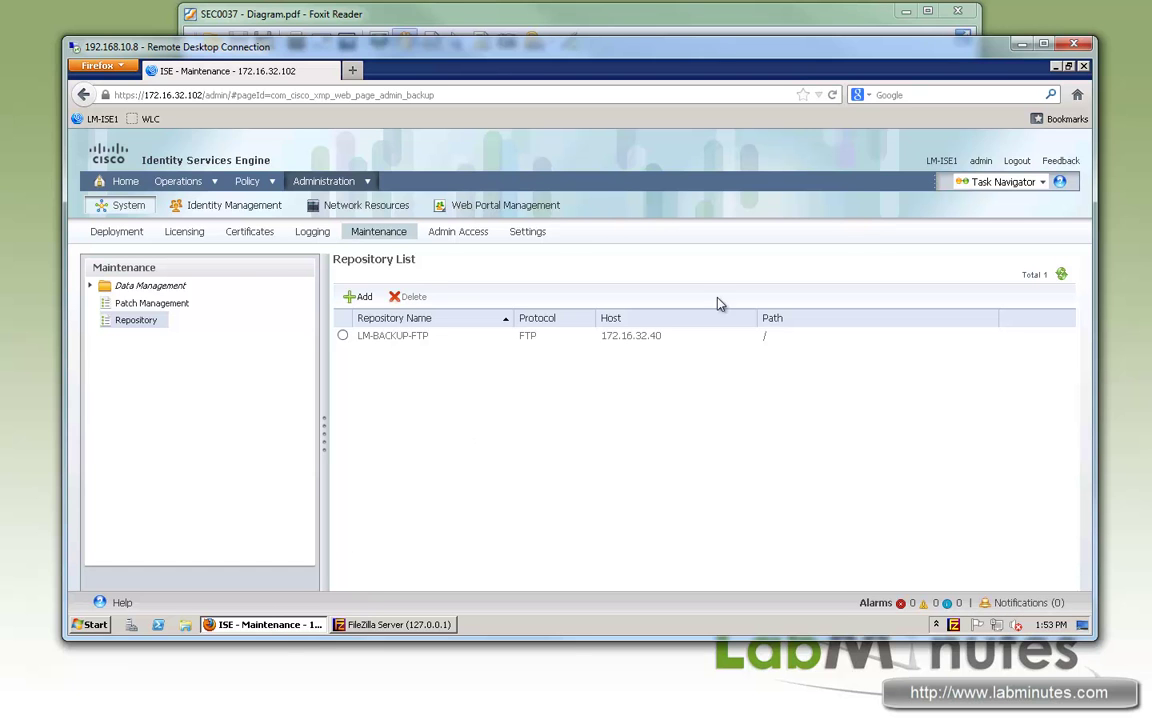
# Step: Close the FileZilla user settings and log in to ISE 172.16.32.102 over PuTTY SSH as admin
pyautogui.click(1055, 66)
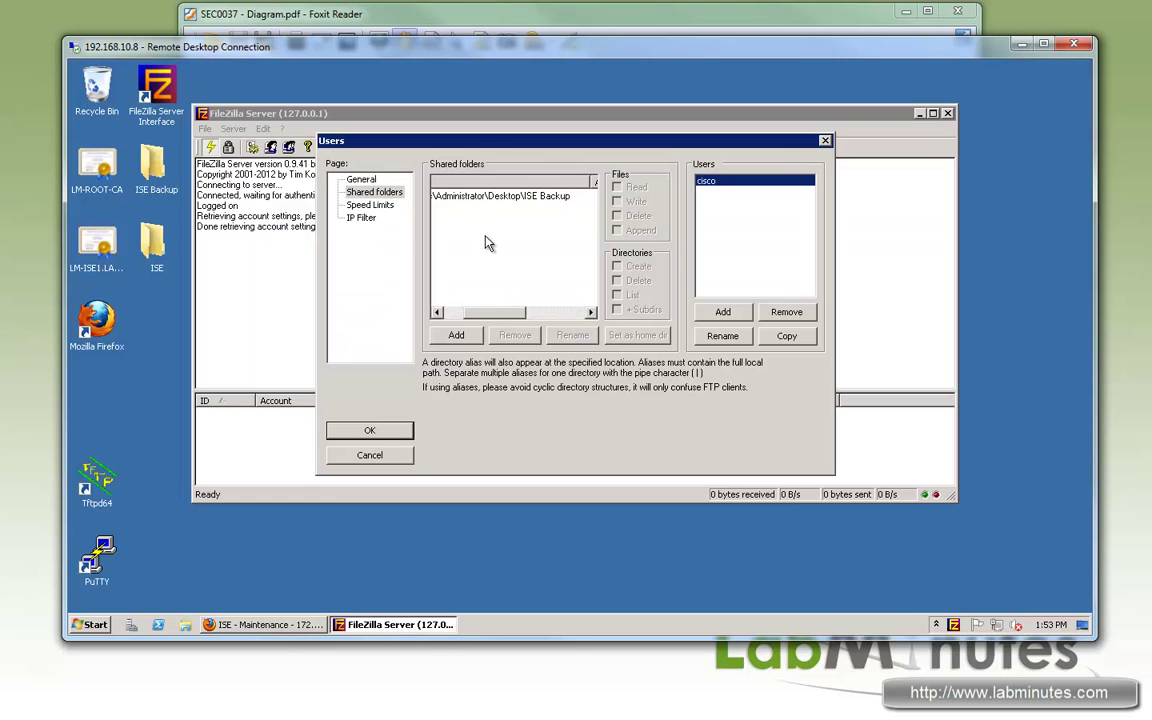
pyautogui.click(368, 430)
pyautogui.doubleClick(97, 555)
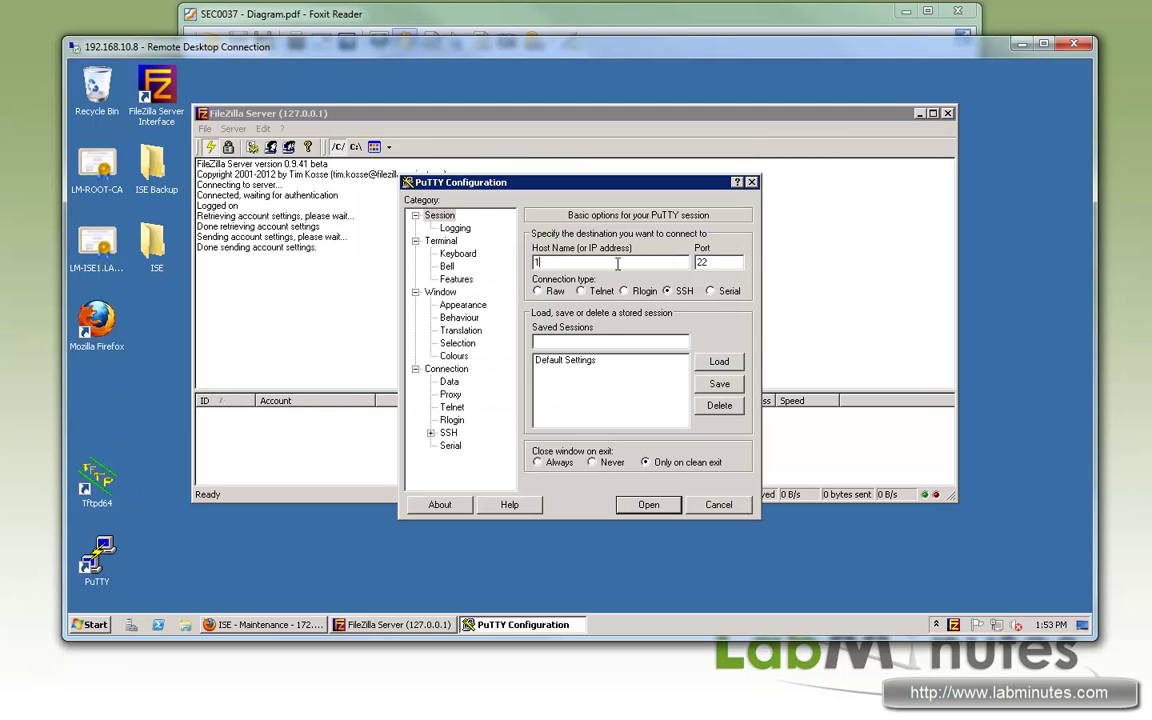
pyautogui.write('172.16.32.102')
pyautogui.press('Return')
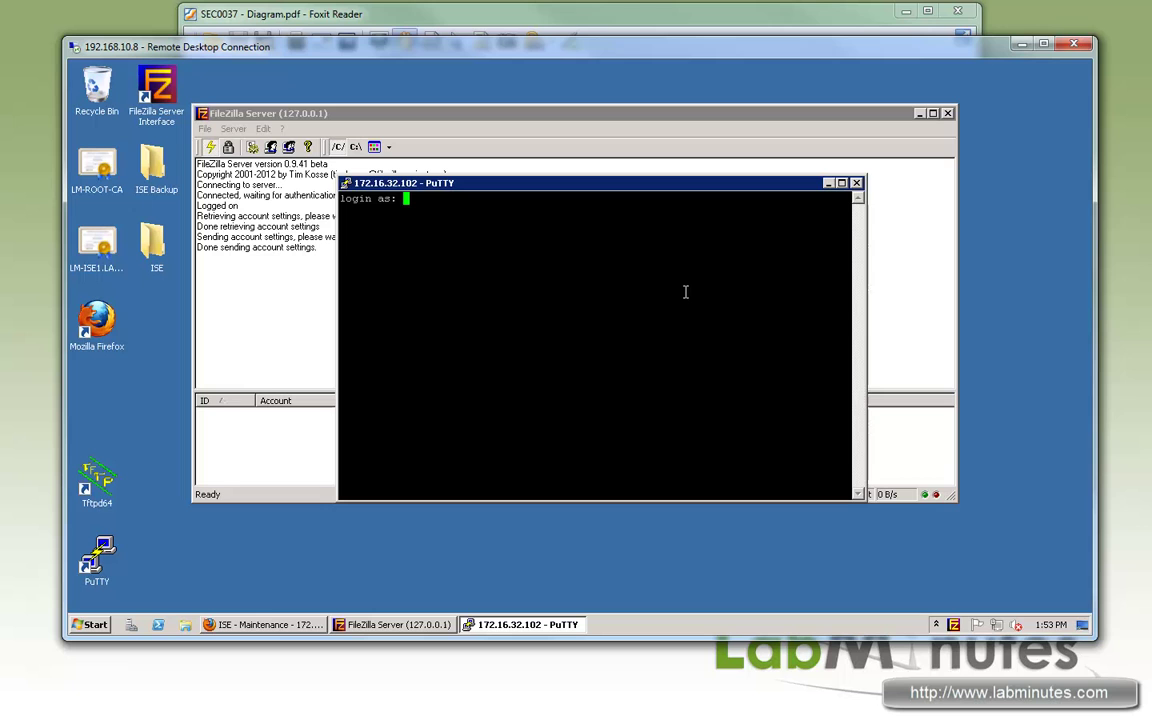
pyautogui.write('admin')
pyautogui.press('Return')
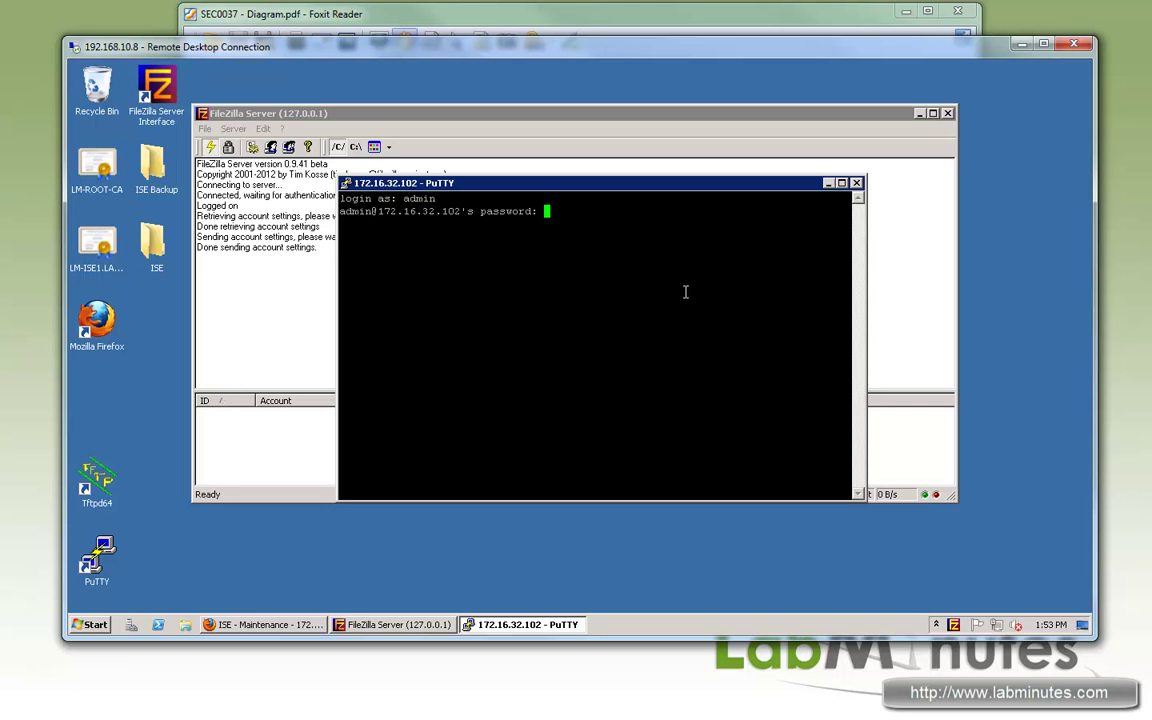
pyautogui.press('Return')
pyautogui.press('Return')
pyautogui.press('Return')
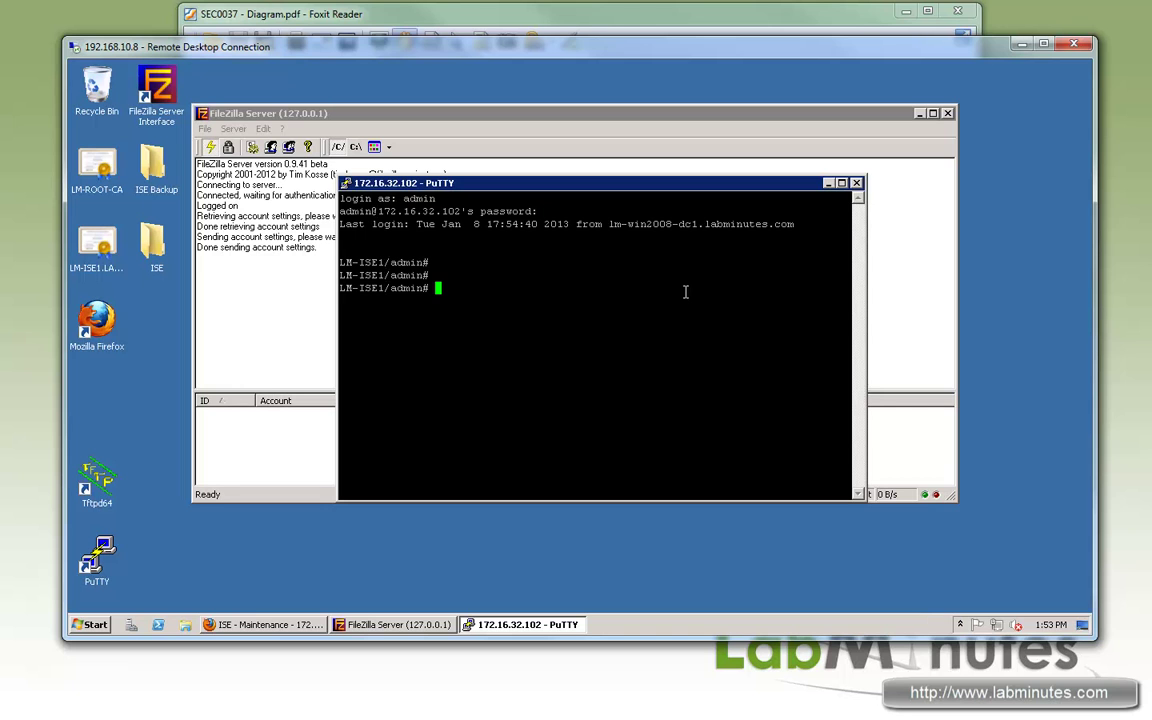
# Step: Run 'sh repository LM-BACKUP-FTP' on the ISE command line
pyautogui.write('sh repo')
pyautogui.press('Tab')
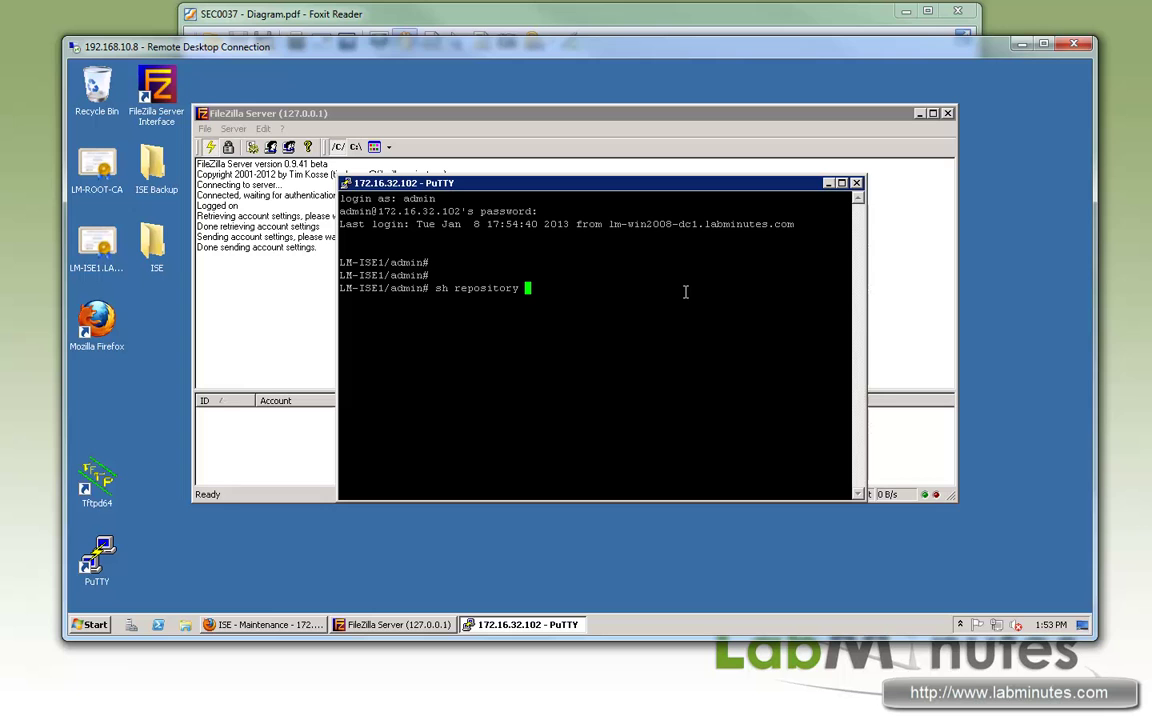
pyautogui.write('?')
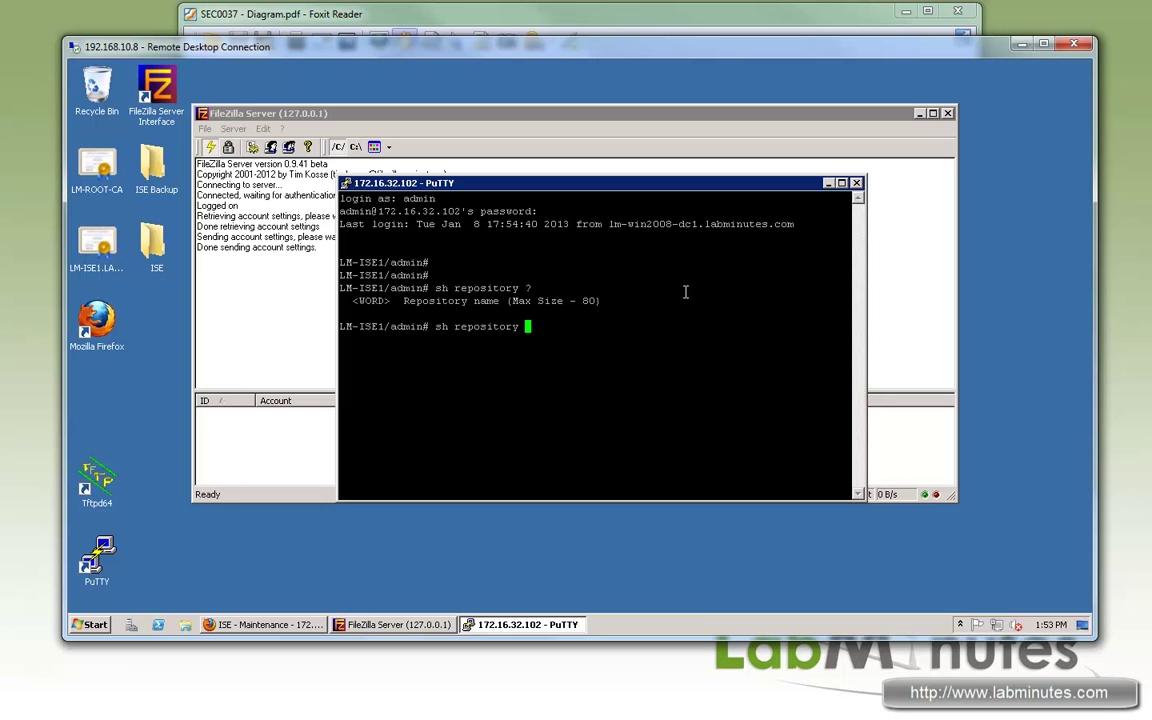
pyautogui.write('LM-BACKUP-FTP ?')
pyautogui.press('Return')
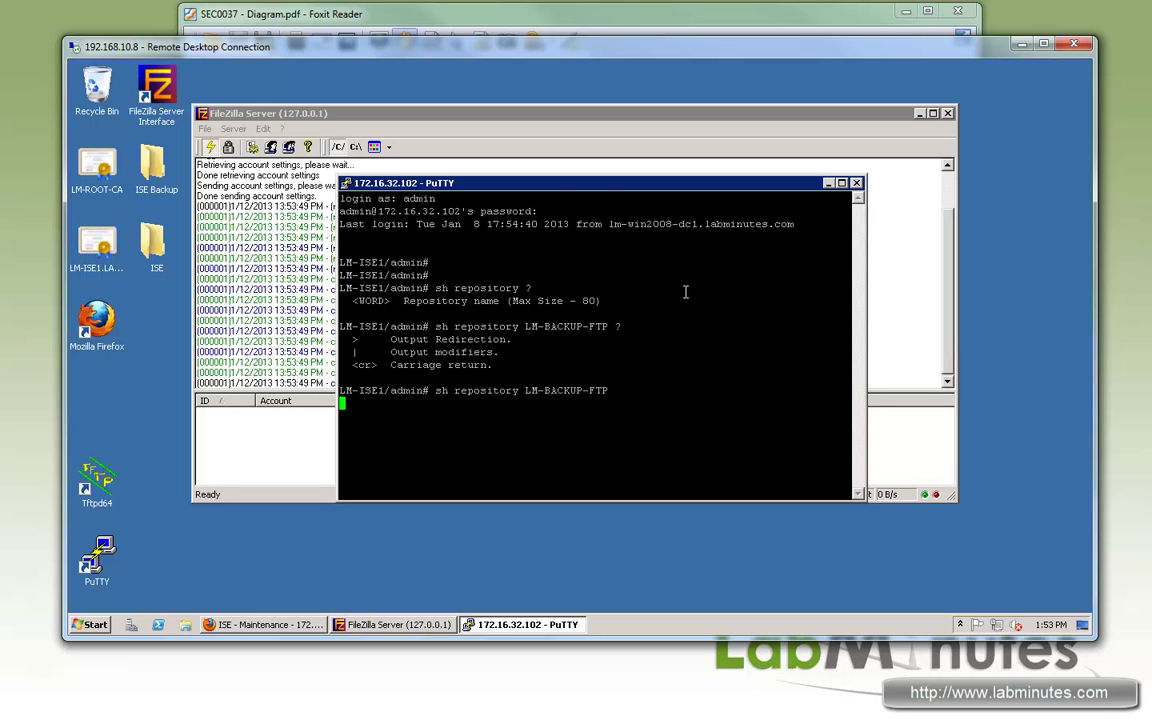
# Step: Review the FileZilla log's successful FTP login and the '% Repository is empty' output
pyautogui.moveTo(563, 192); pyautogui.dragTo(641, 241)
pyautogui.click(356, 257)
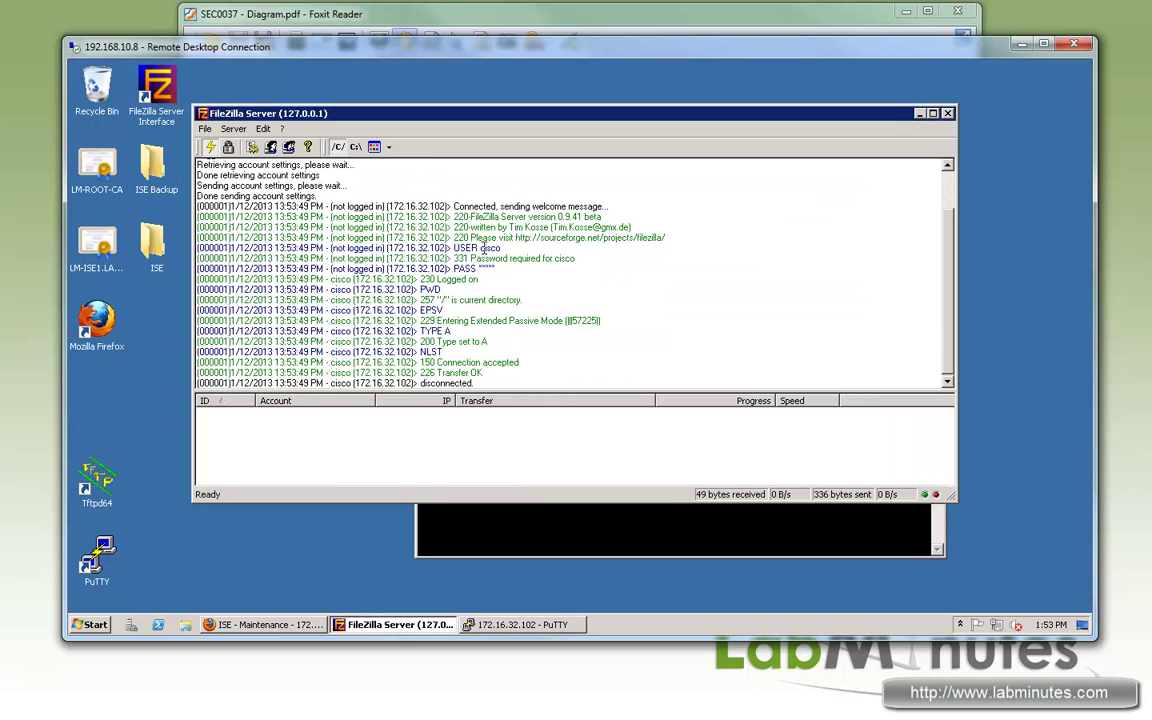
pyautogui.moveTo(447, 247); pyautogui.dragTo(577, 259)
pyautogui.moveTo(354, 299)
pyautogui.mouseDown()
pyautogui.moveTo(522, 300)
pyautogui.moveTo(372, 311)
pyautogui.mouseUp()
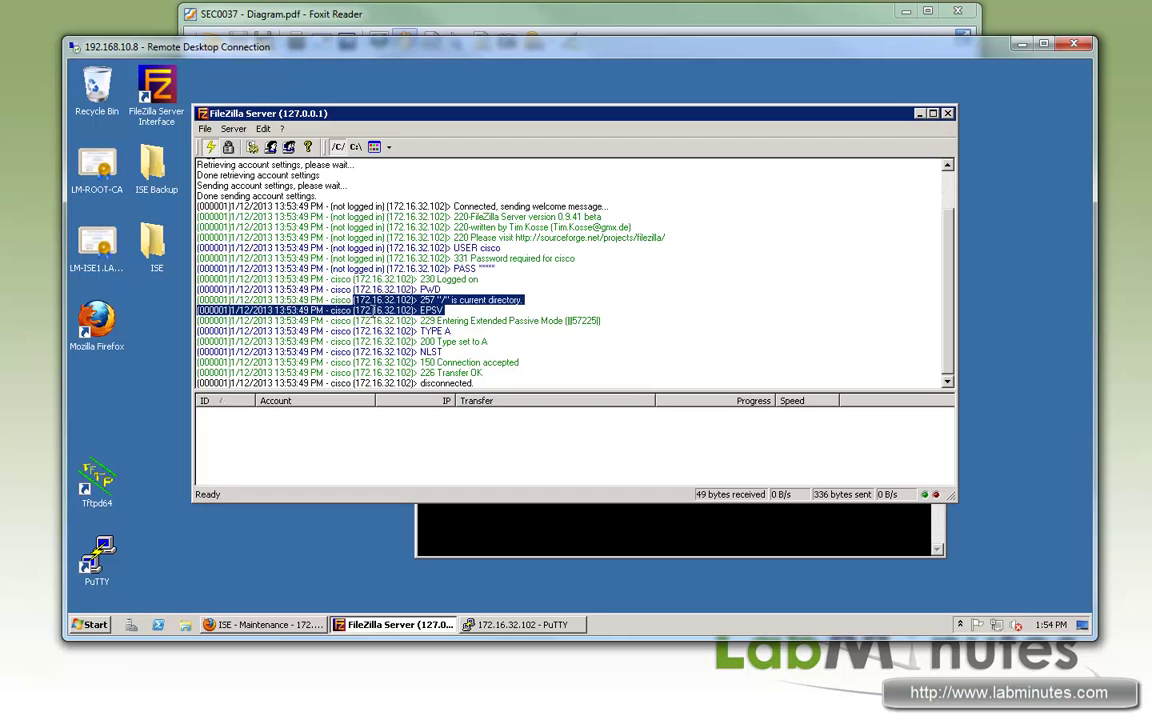
pyautogui.moveTo(384, 320); pyautogui.dragTo(456, 341)
pyautogui.click(459, 312)
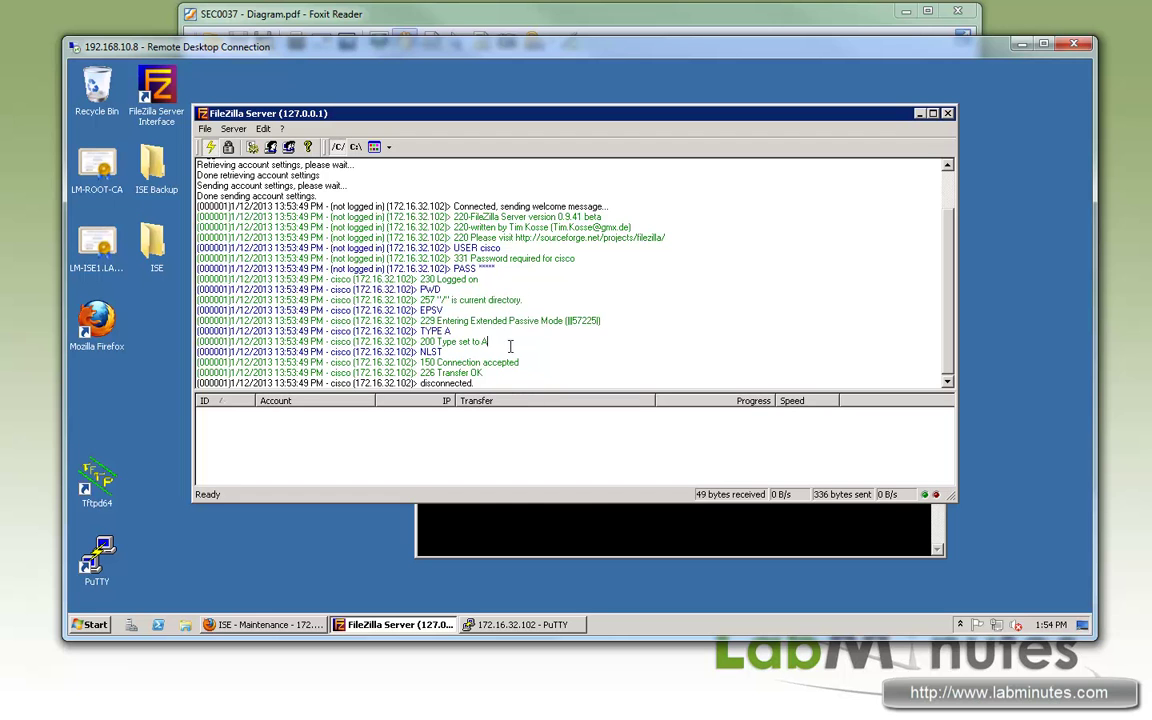
pyautogui.click(548, 537)
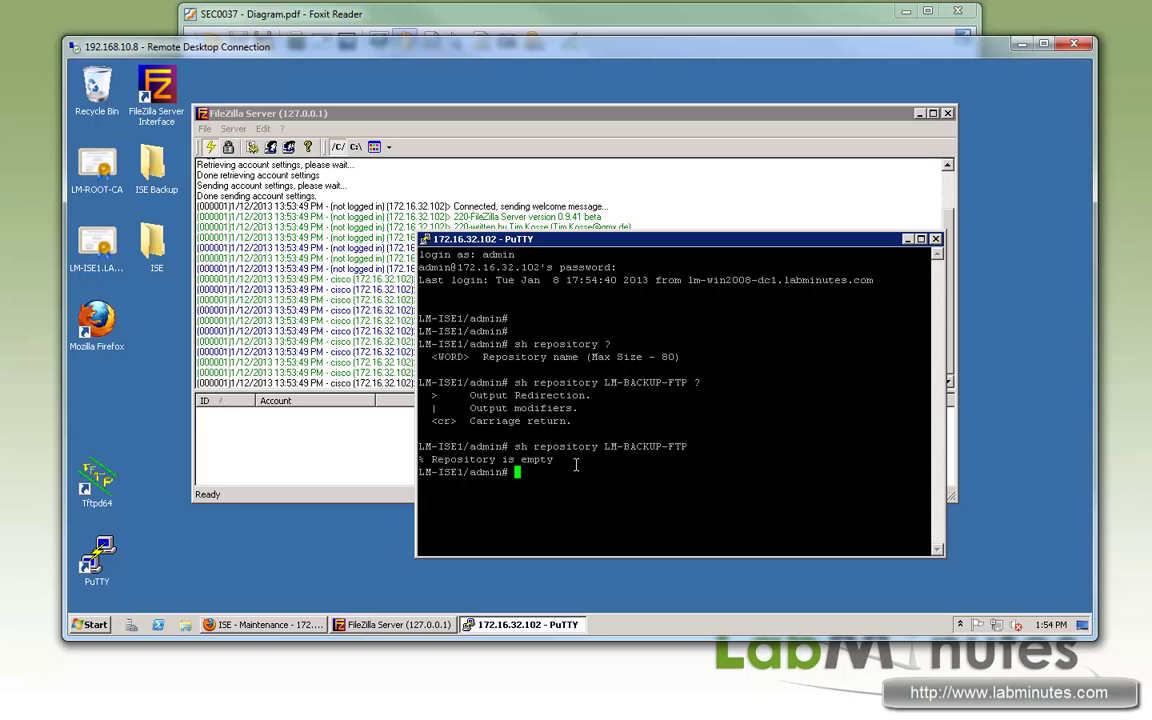
pyautogui.tripleClick(425, 459)
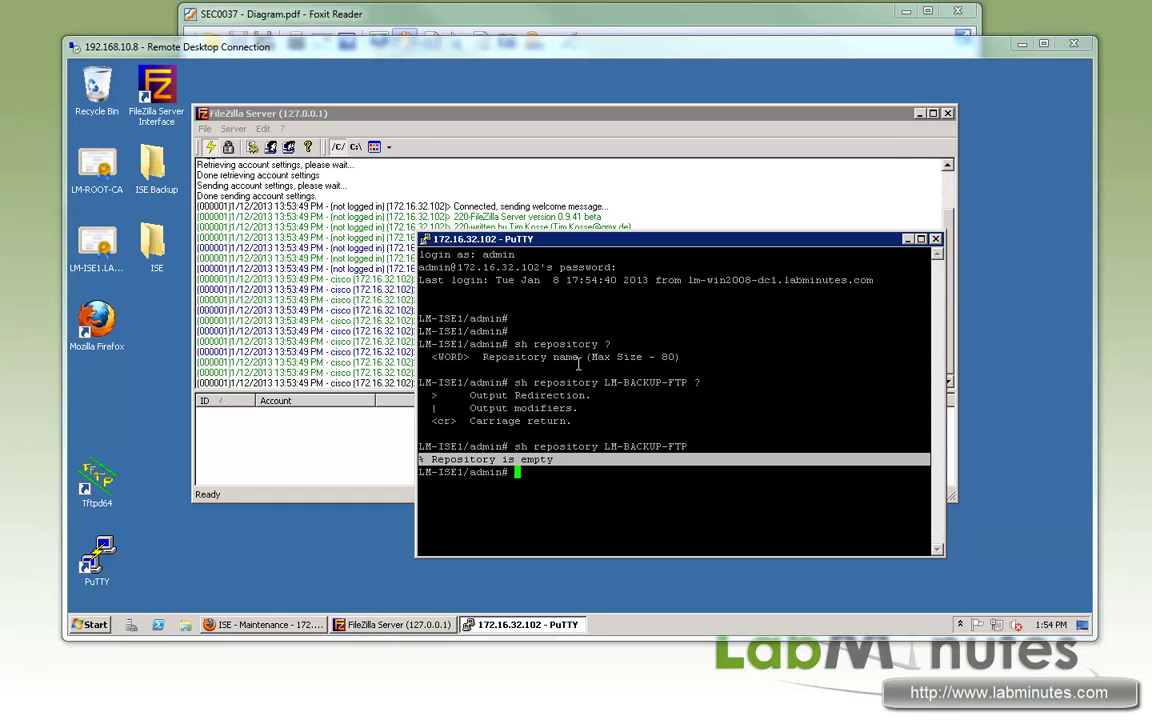
# Step: Expand Data Management's Administration and Monitoring Node trees and open Administration Node > Scheduled Backup
pyautogui.click(262, 625)
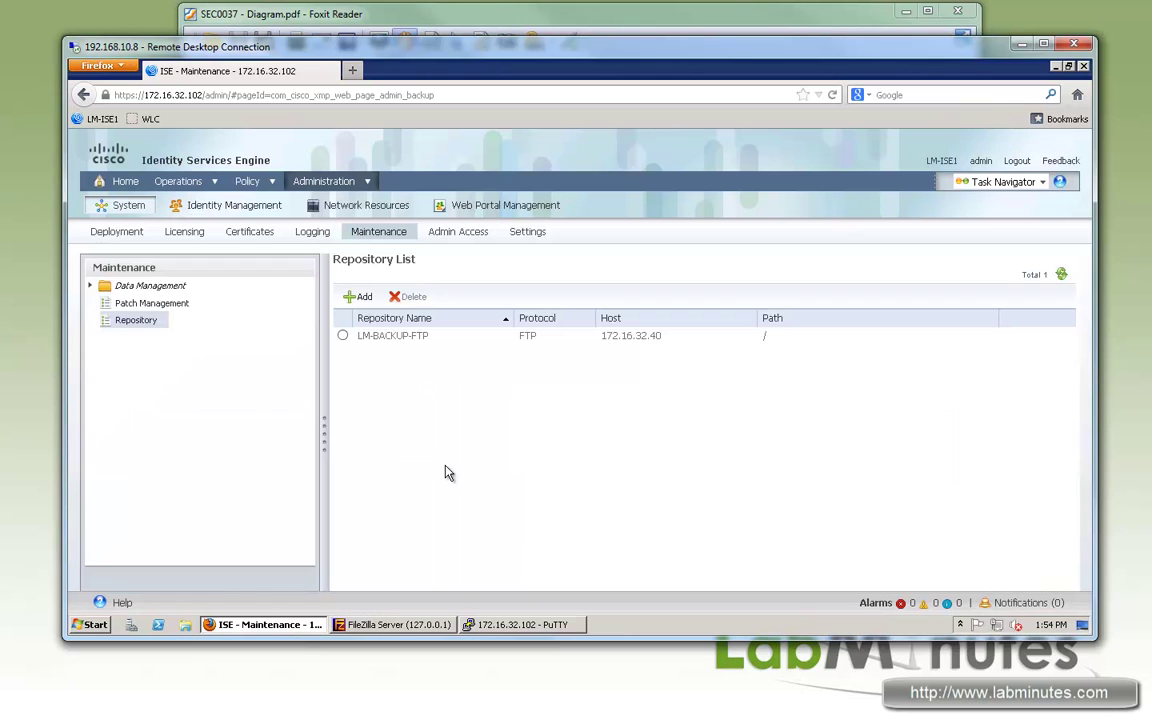
pyautogui.click(89, 286)
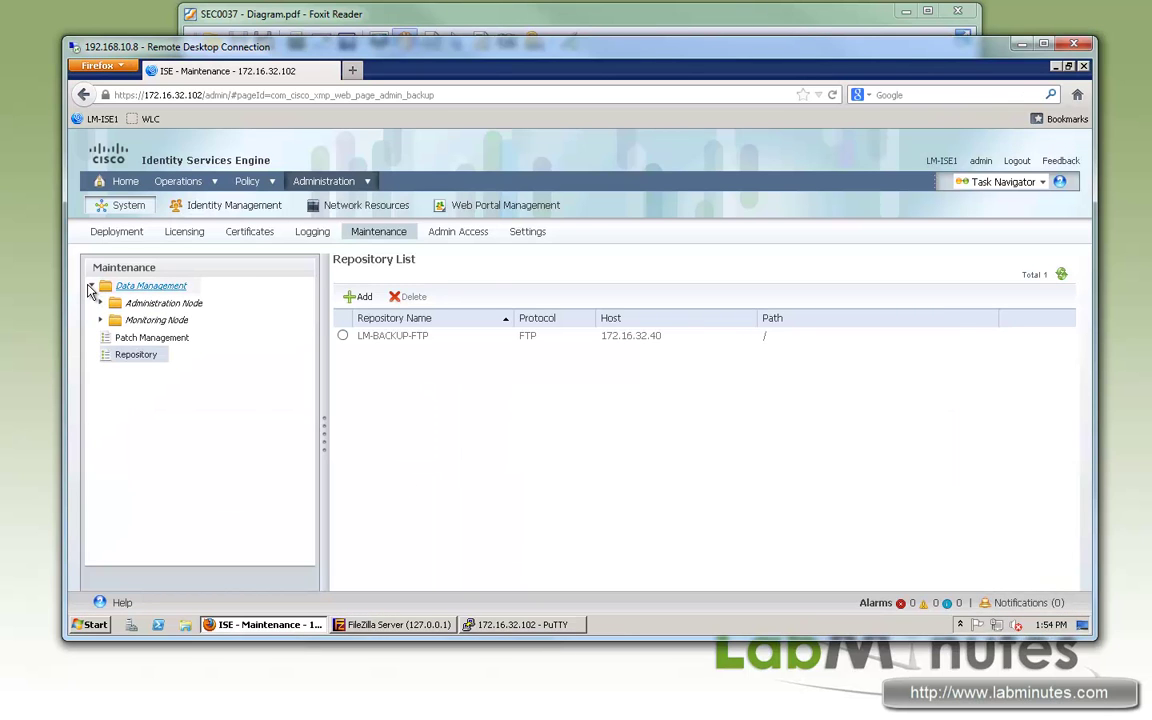
pyautogui.click(170, 304)
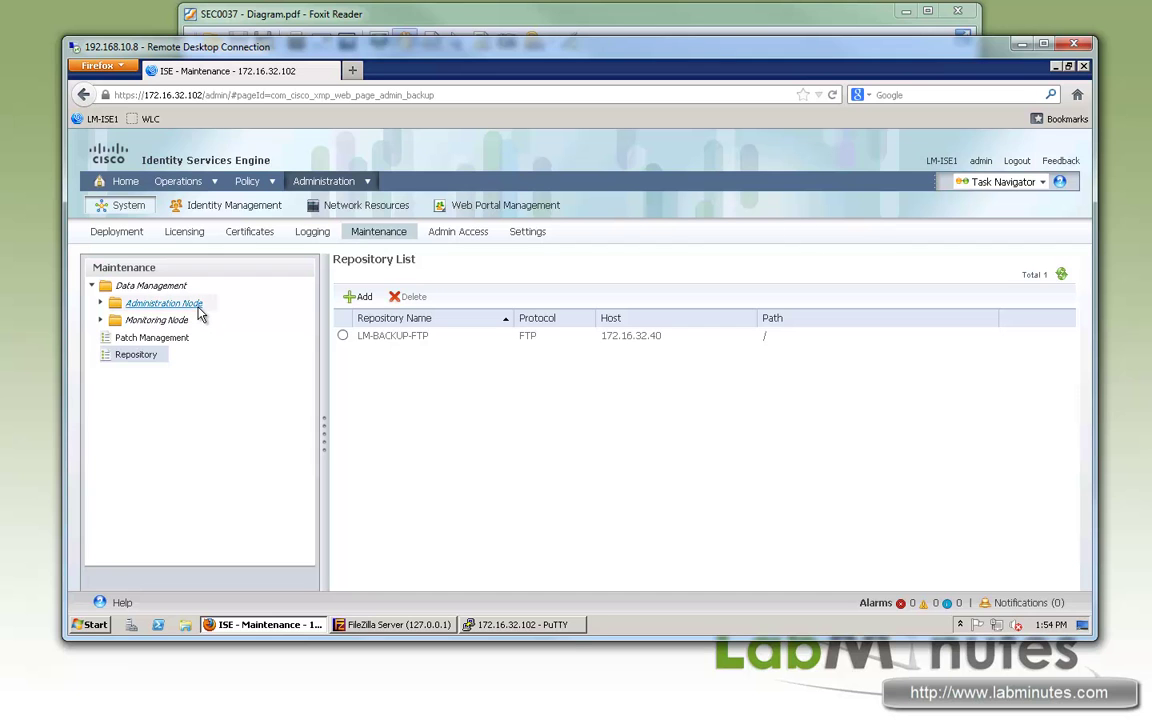
pyautogui.click(100, 304)
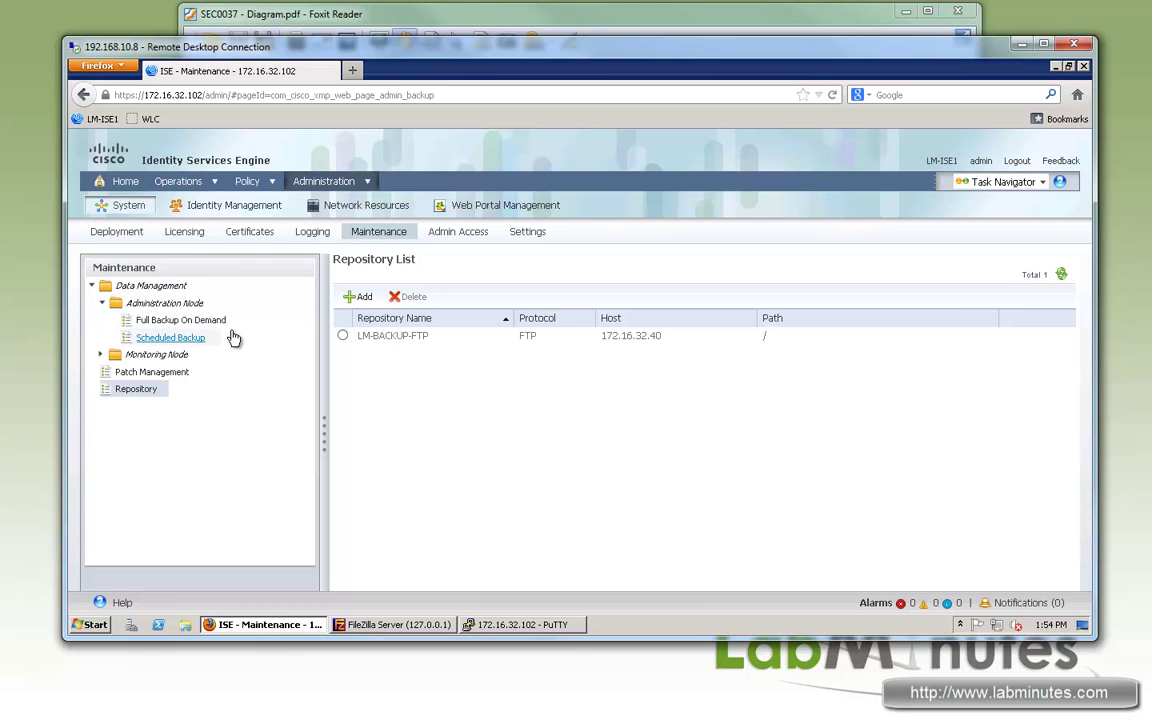
pyautogui.click(158, 354)
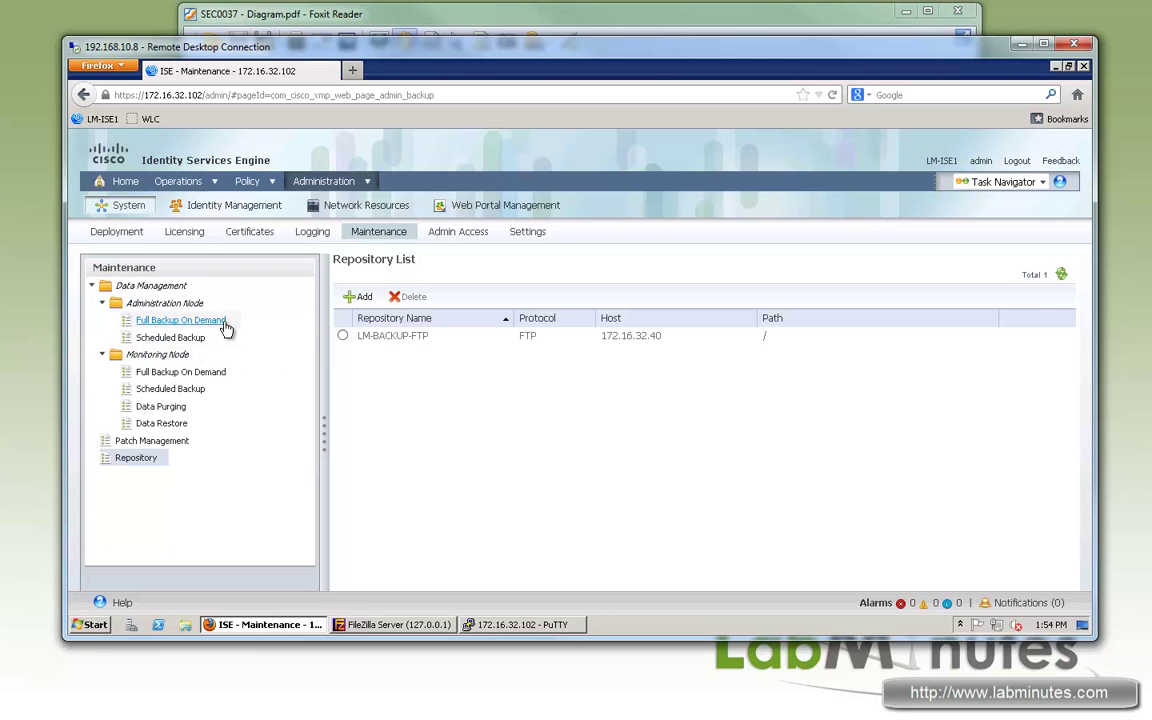
pyautogui.click(182, 320)
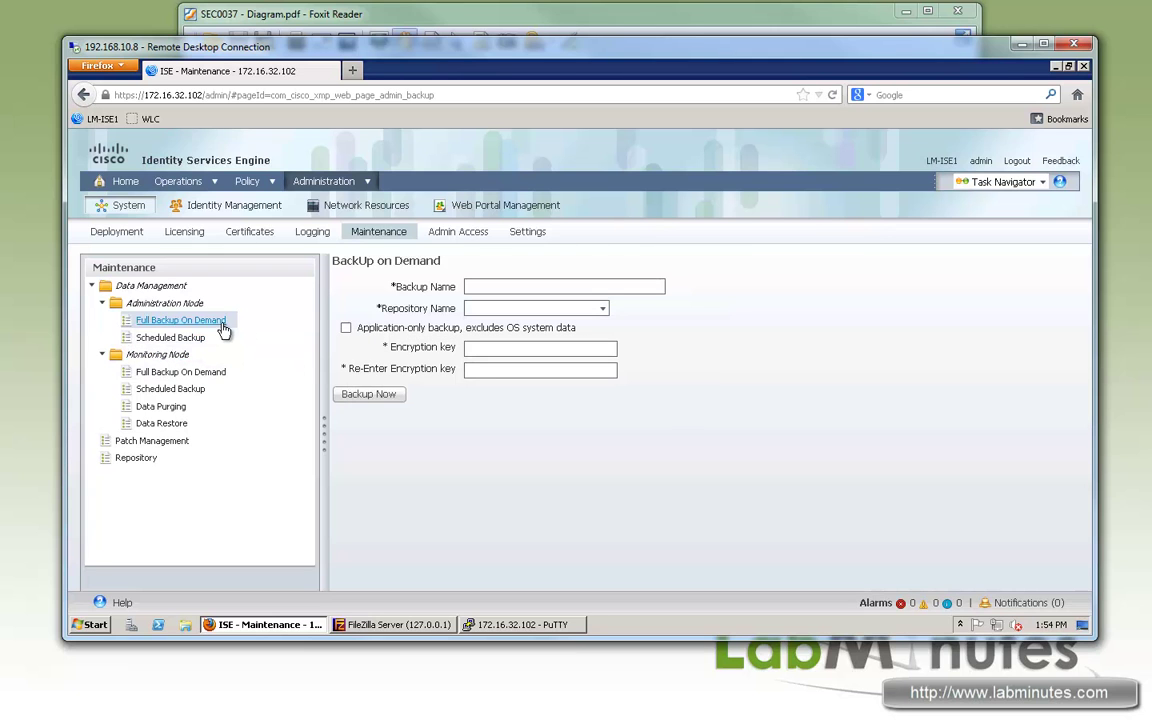
pyautogui.click(182, 339)
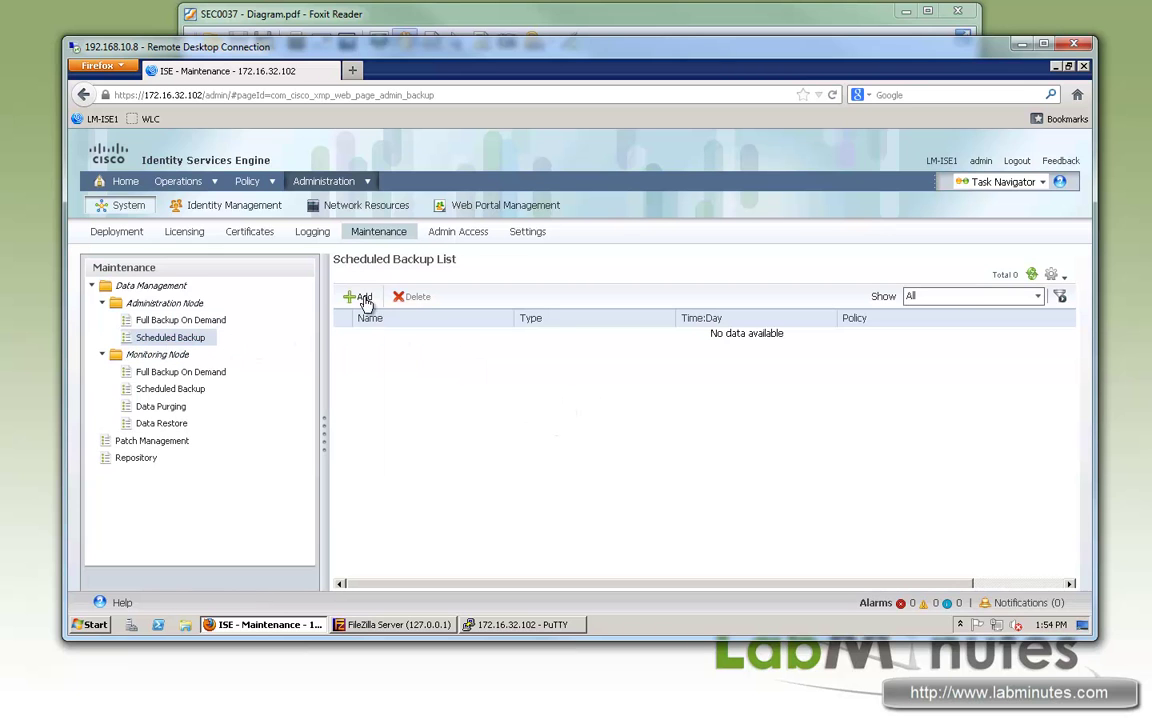
# Step: Add scheduled backup BACKUP-CONFIG to LM-BACKUP-FTP, marked application-only and repeating
pyautogui.click(359, 297)
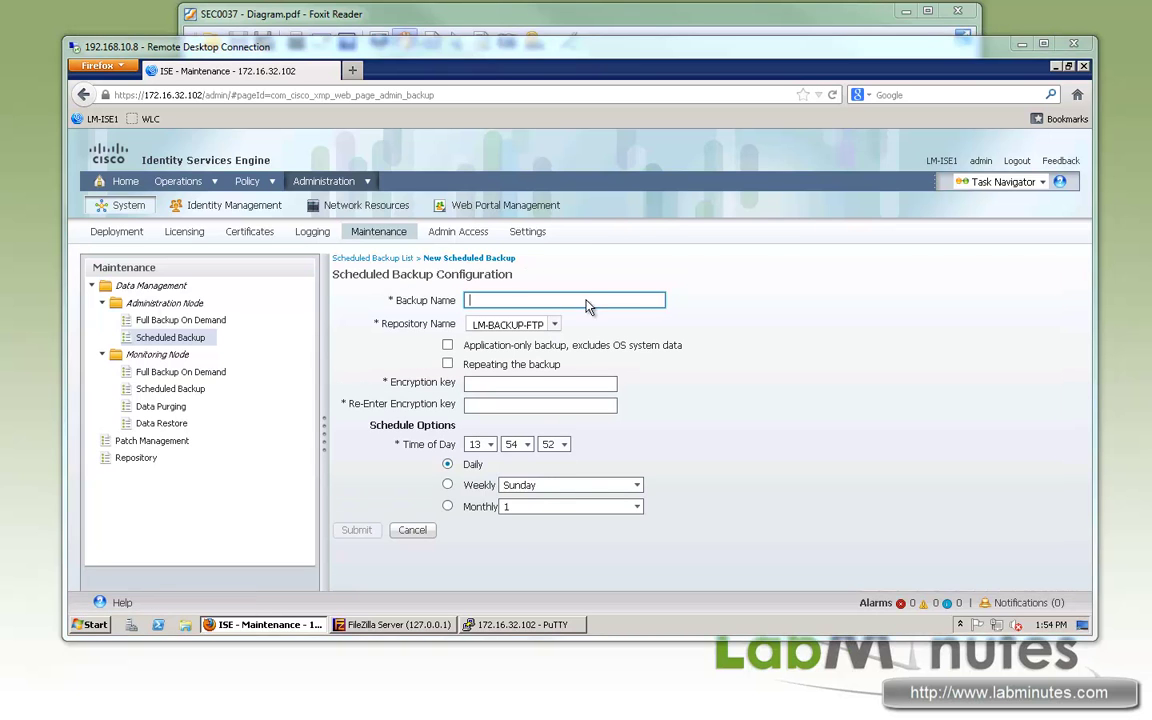
pyautogui.write('BACKUP-CONFIG')
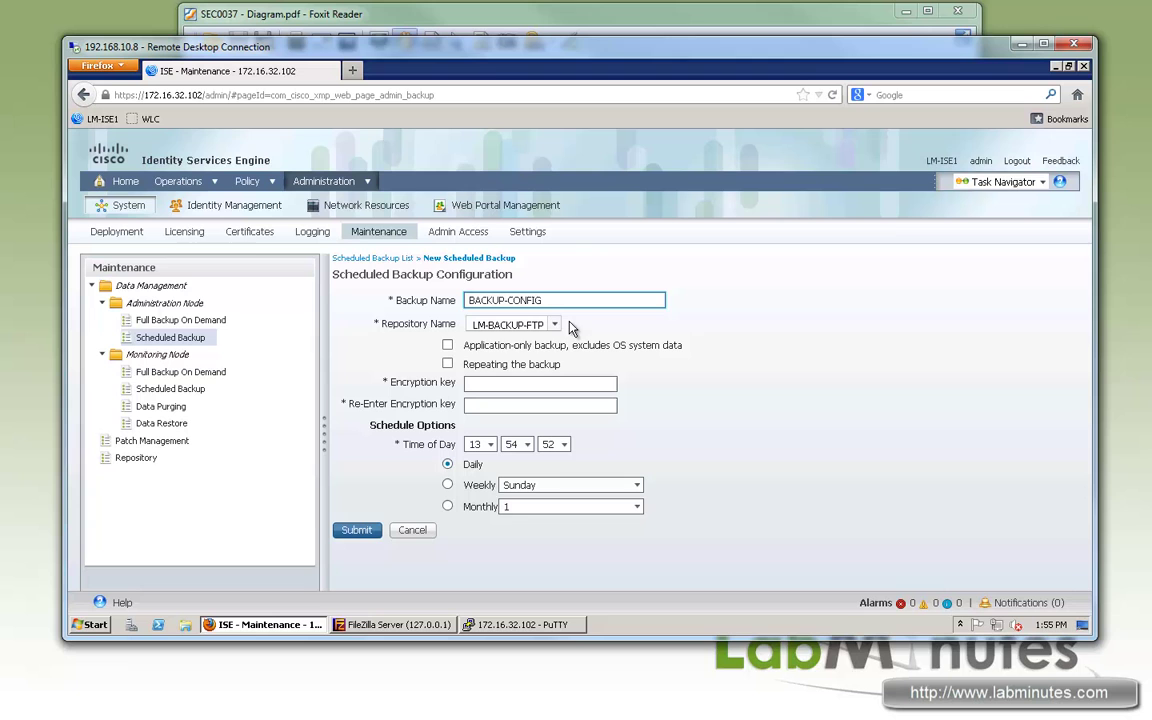
pyautogui.click(555, 329)
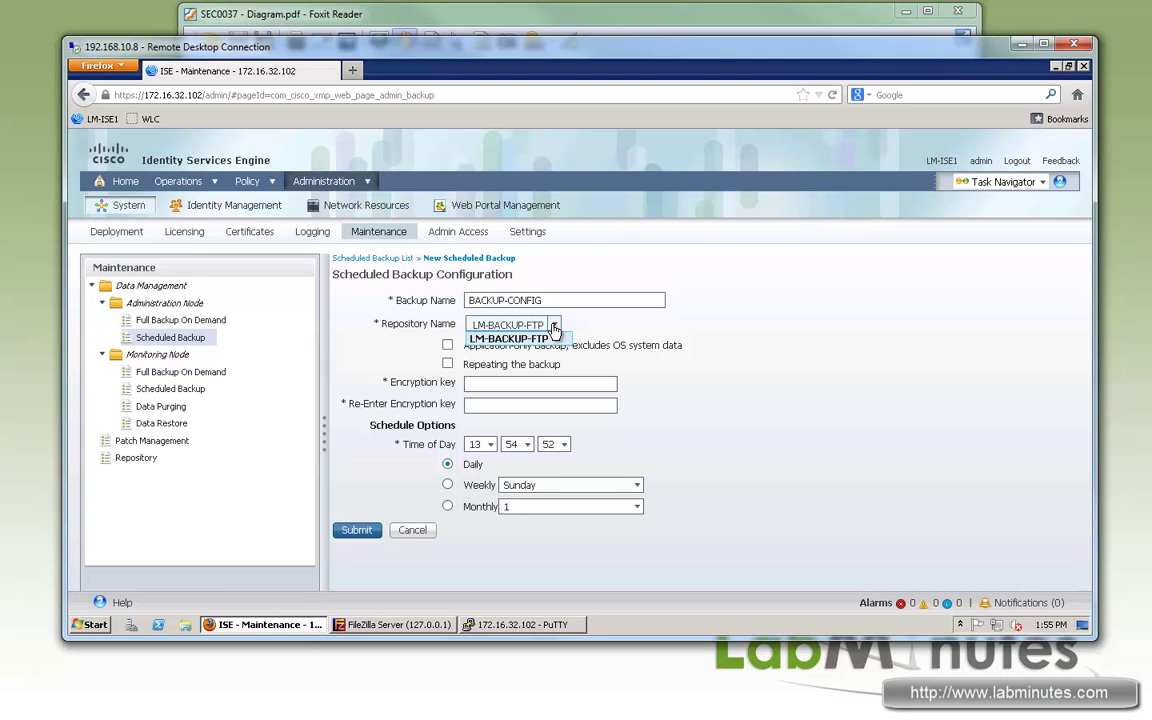
pyautogui.click(553, 300)
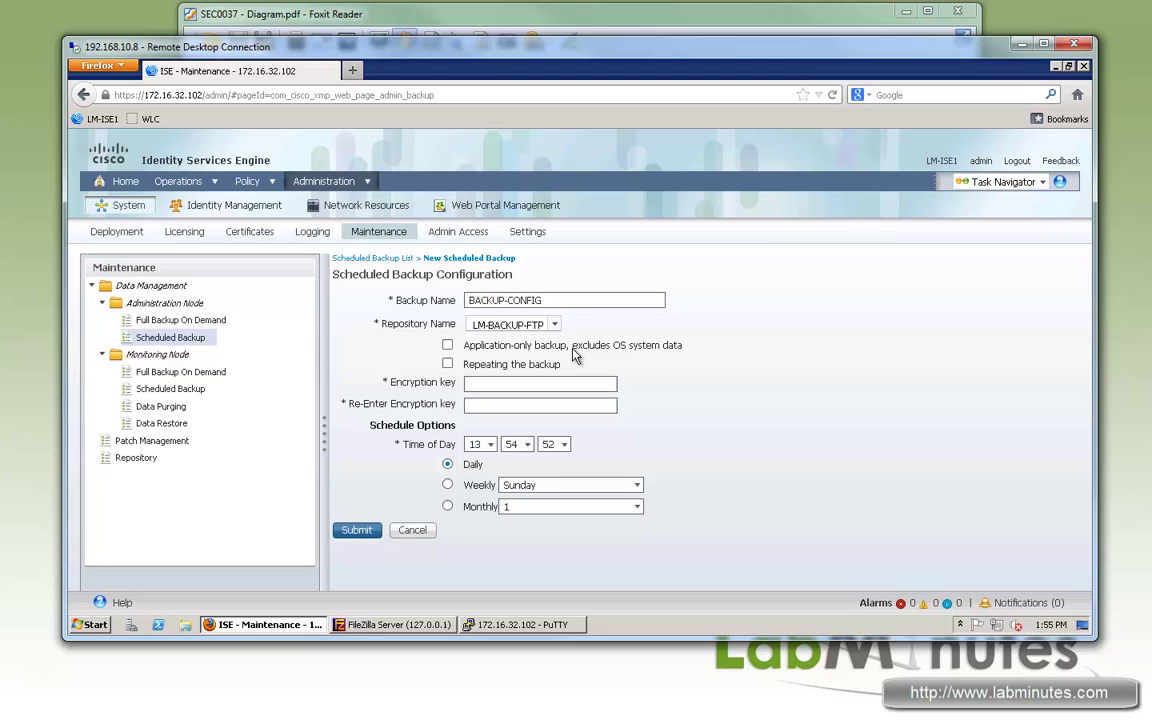
pyautogui.moveTo(607, 345); pyautogui.dragTo(468, 352)
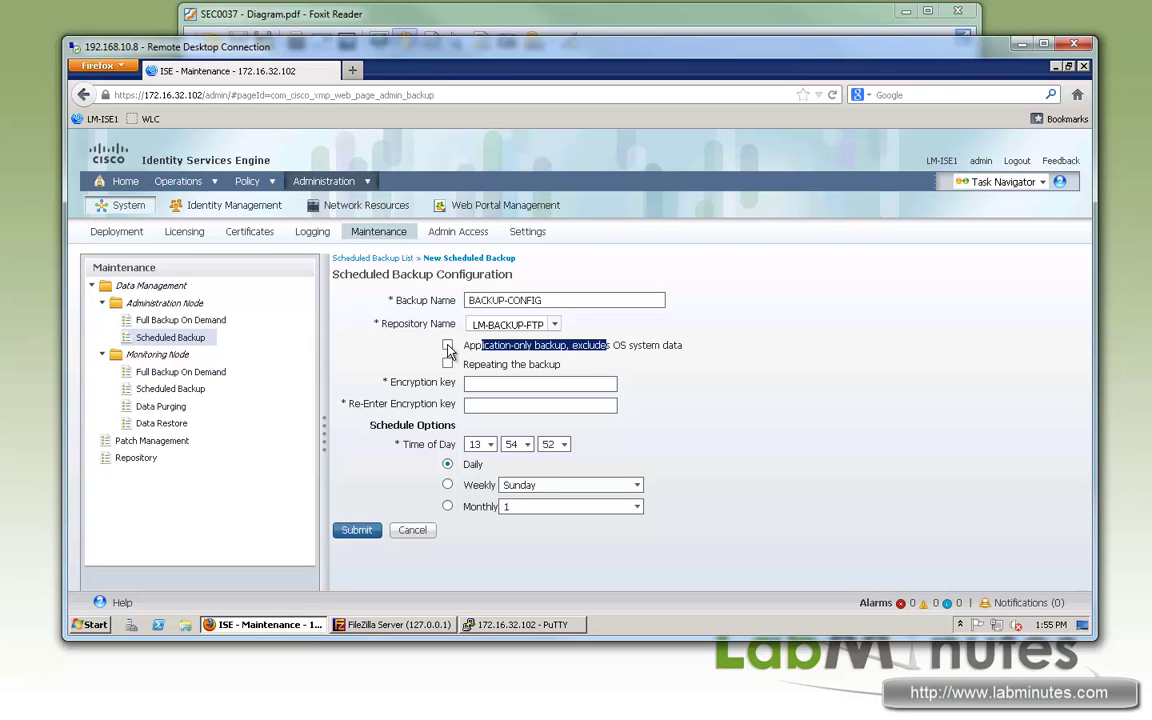
pyautogui.click(447, 346)
pyautogui.moveTo(635, 347); pyautogui.dragTo(522, 385)
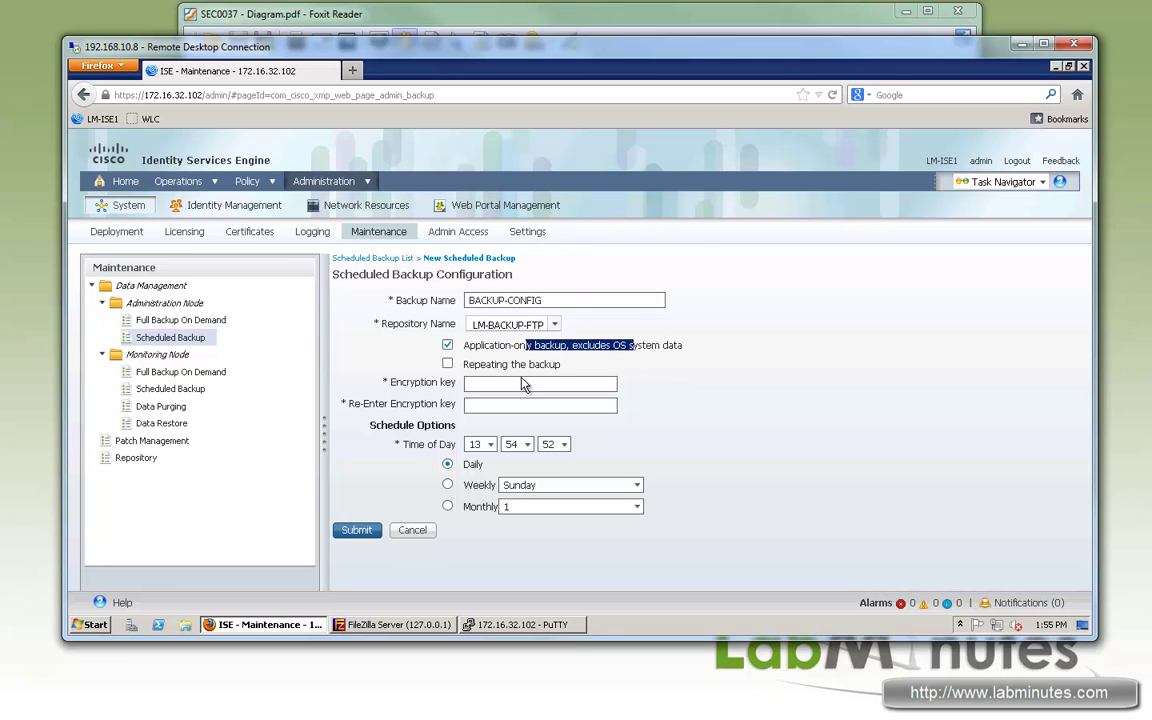
pyautogui.click(447, 364)
pyautogui.moveTo(533, 366); pyautogui.dragTo(462, 392)
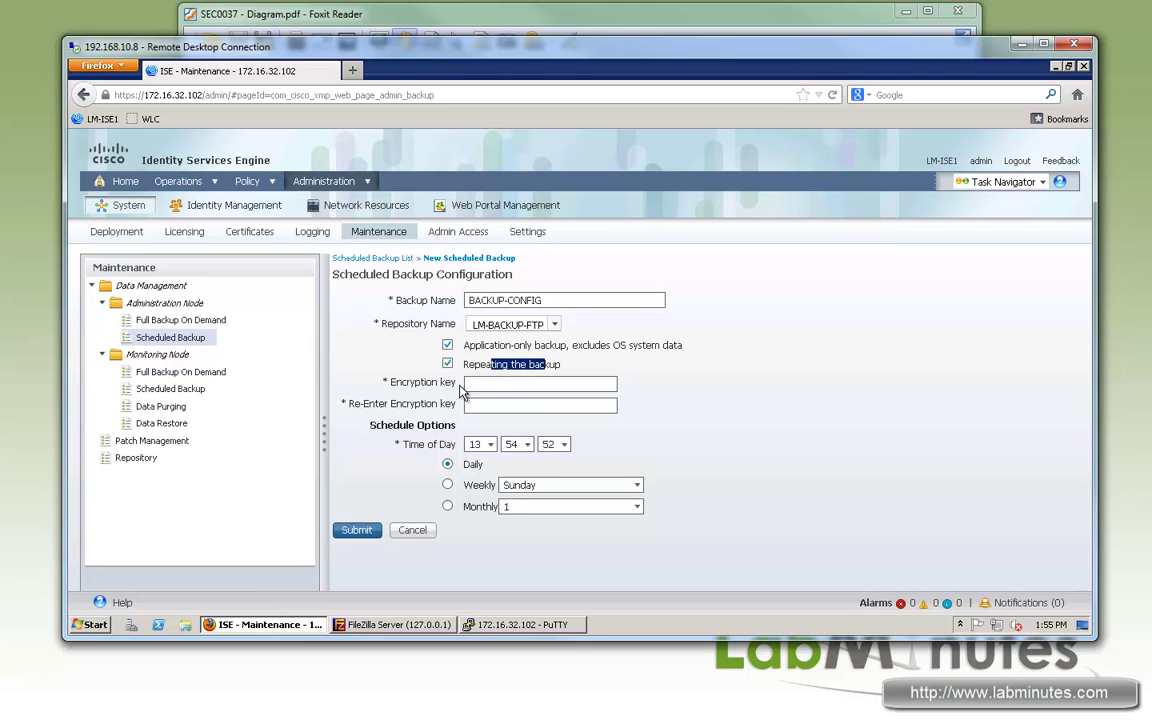
# Step: Enter and confirm the backup encryption key
pyautogui.click(514, 385)
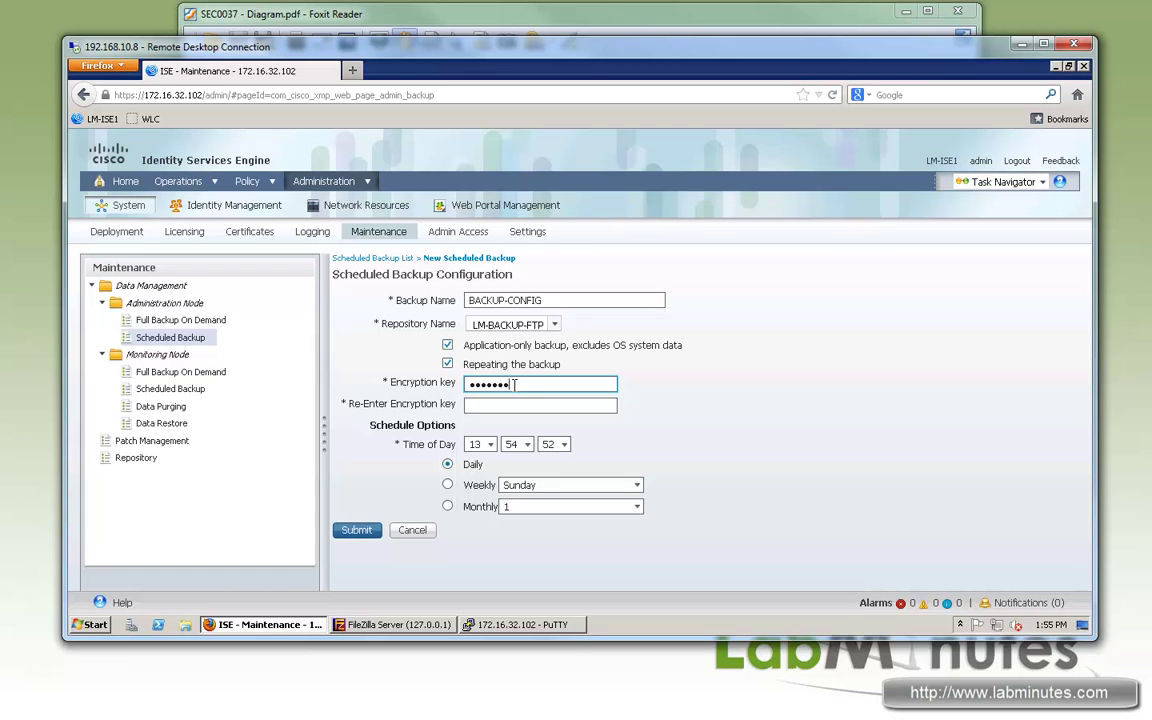
pyautogui.write('3')
pyautogui.press('Tab')
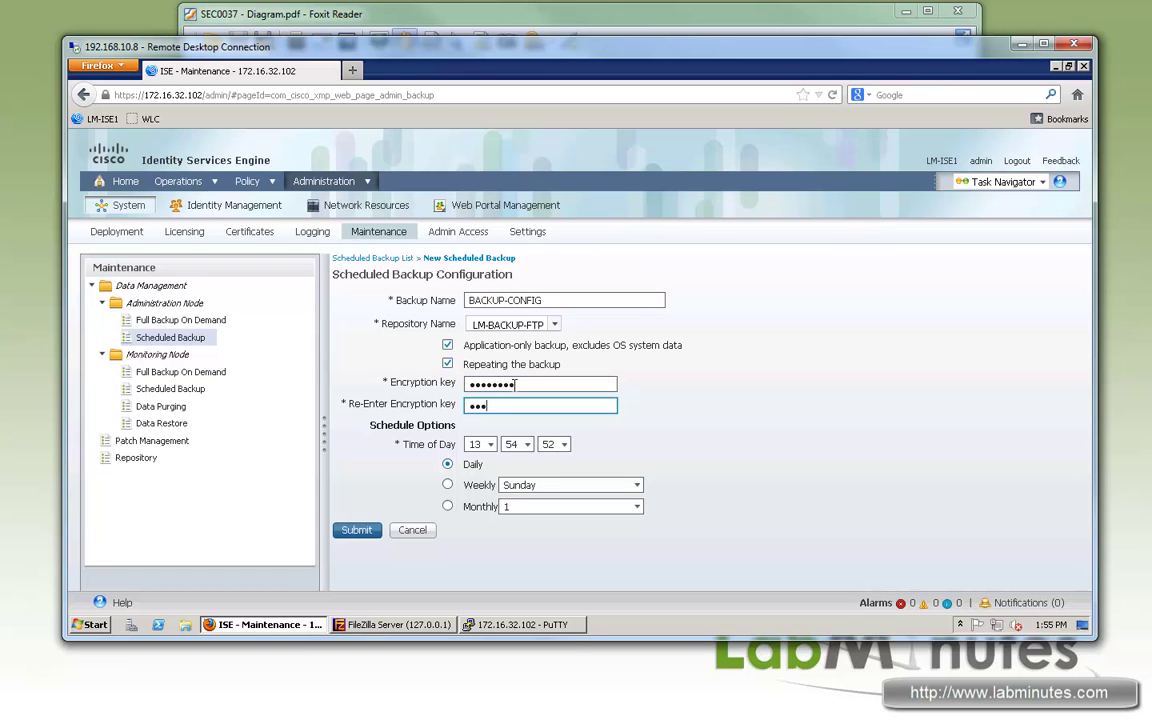
pyautogui.press('BackSpace')
pyautogui.press('BackSpace')
pyautogui.press('BackSpace')
pyautogui.press('BackSpace')
pyautogui.press('BackSpace')
# Step: Set the backup to run Daily at 00:00:00 and submit it
pyautogui.doubleClick(432, 444)
pyautogui.moveTo(418, 448); pyautogui.dragTo(444, 468)
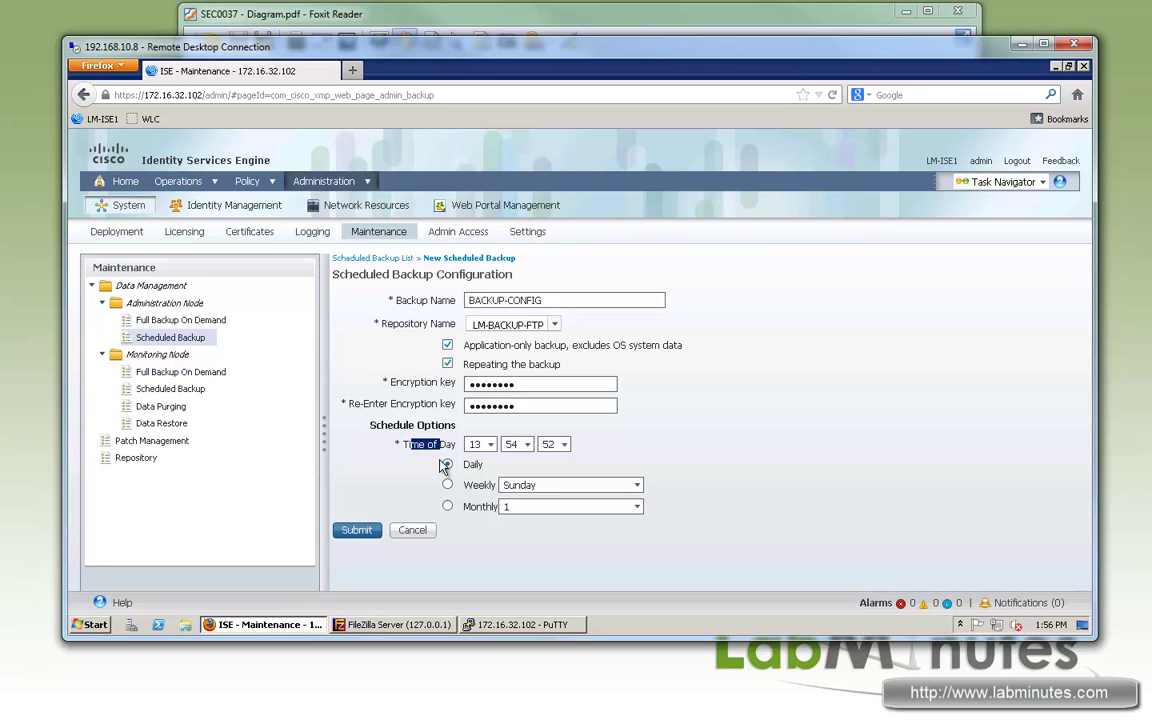
pyautogui.click(445, 465)
pyautogui.click(493, 446)
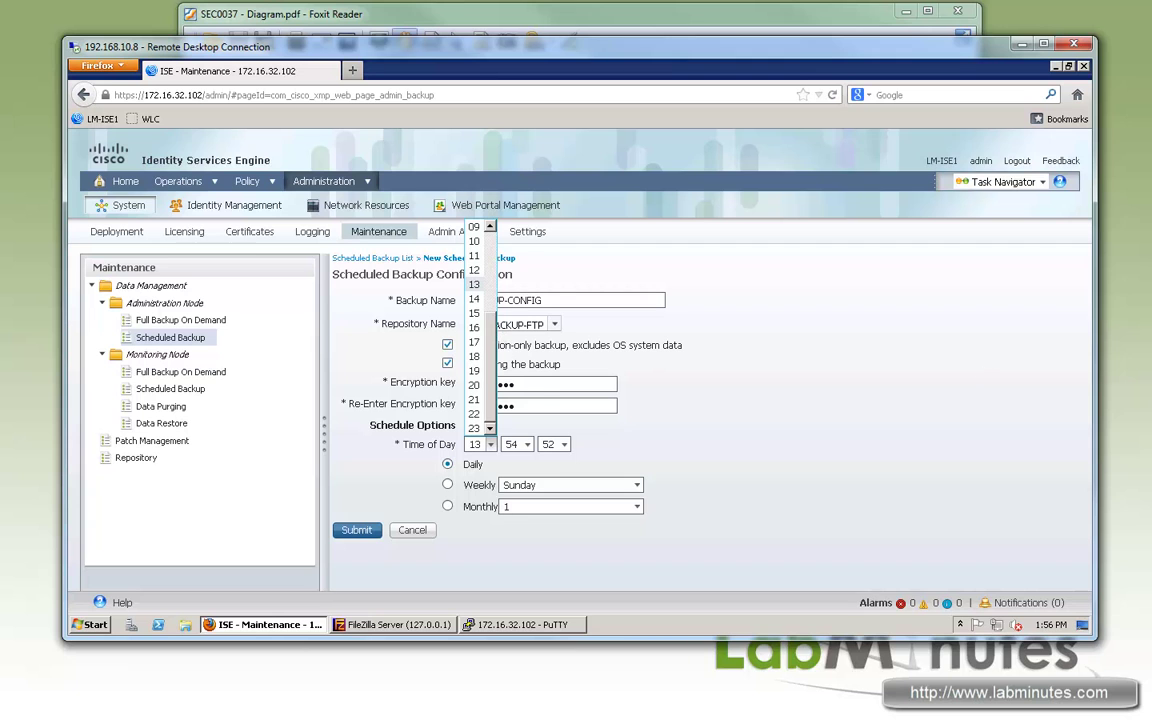
pyautogui.scroll(3, 494, 240)
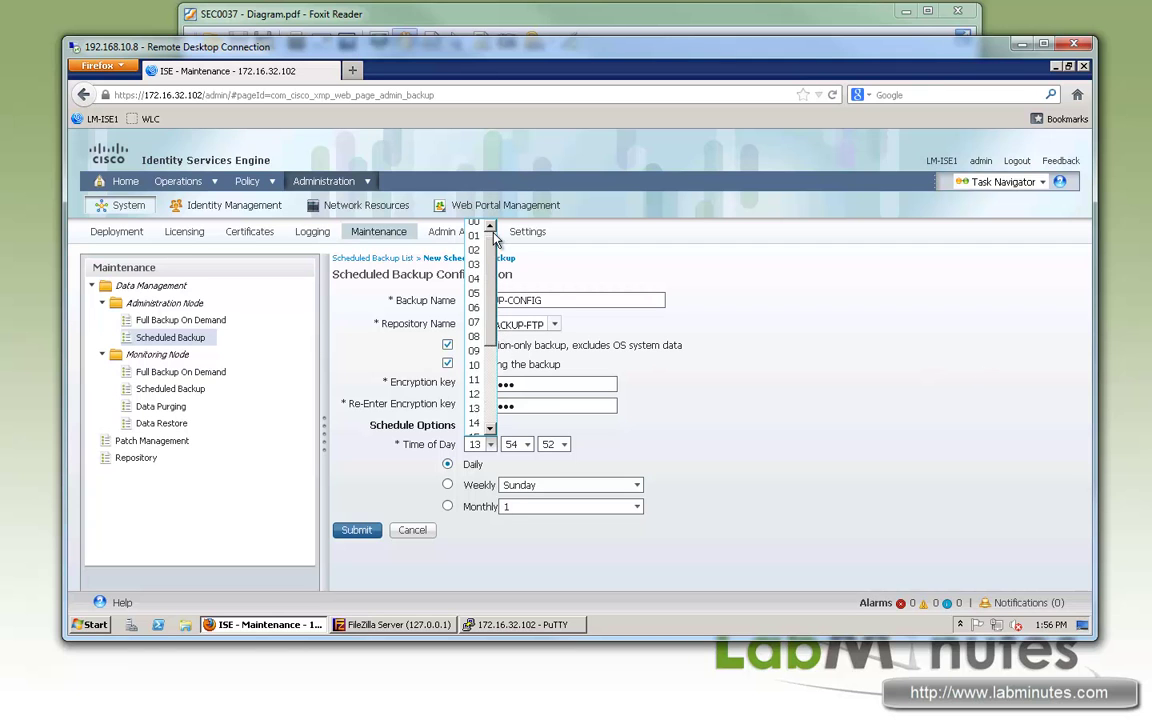
pyautogui.click(476, 222)
pyautogui.click(527, 444)
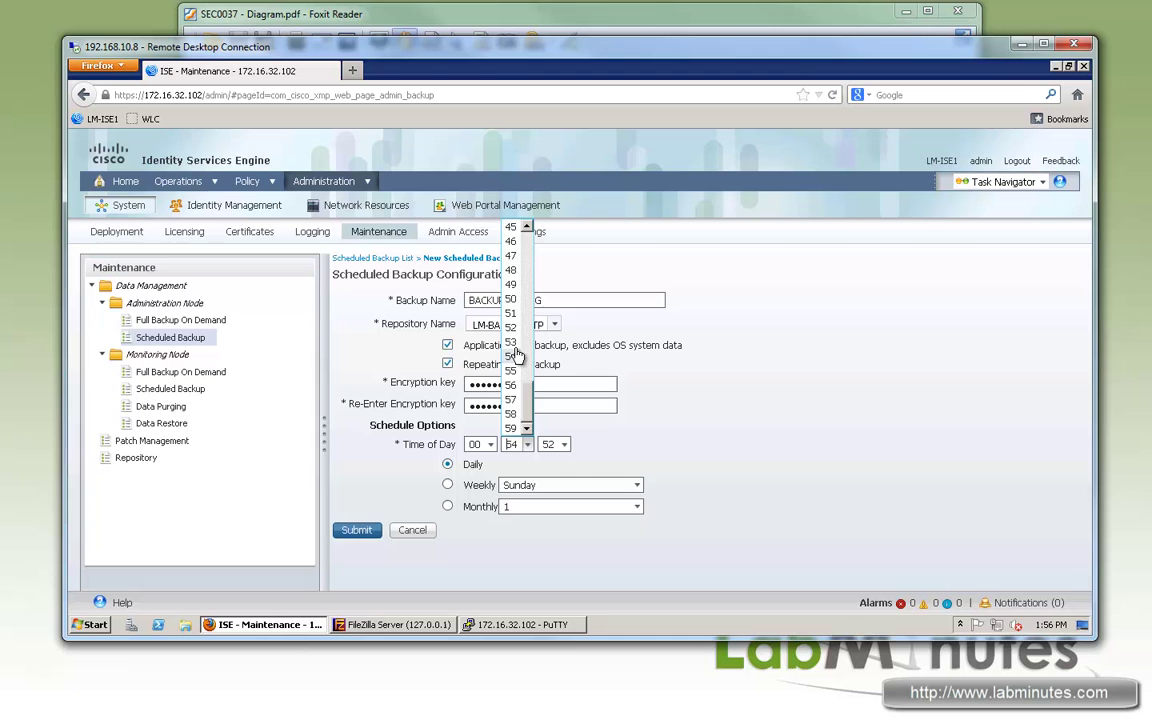
pyautogui.scroll(15, 520, 300)
pyautogui.click(512, 227)
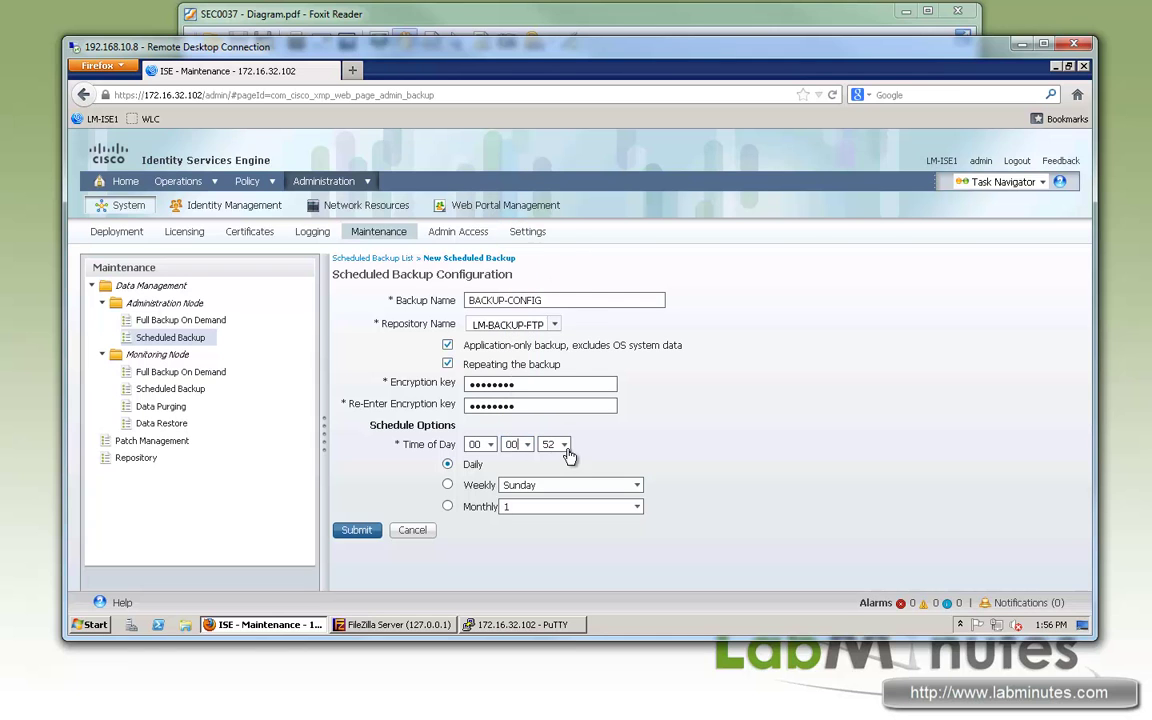
pyautogui.click(564, 444)
pyautogui.scroll(15, 555, 330)
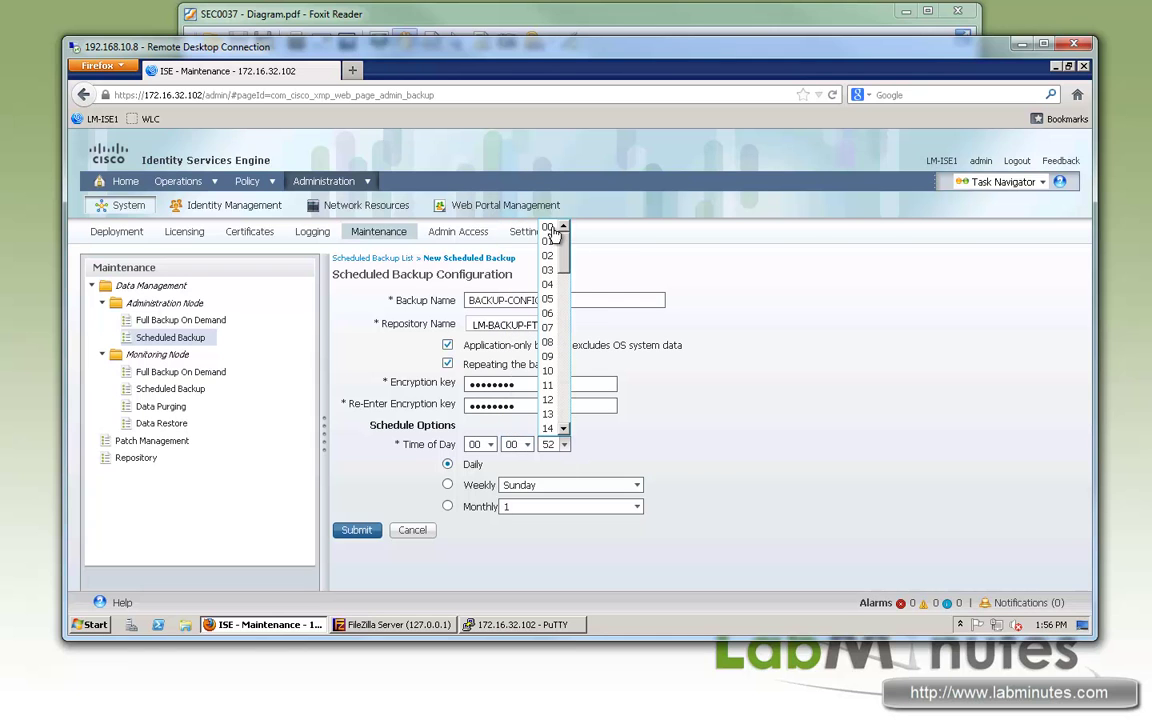
pyautogui.click(623, 362)
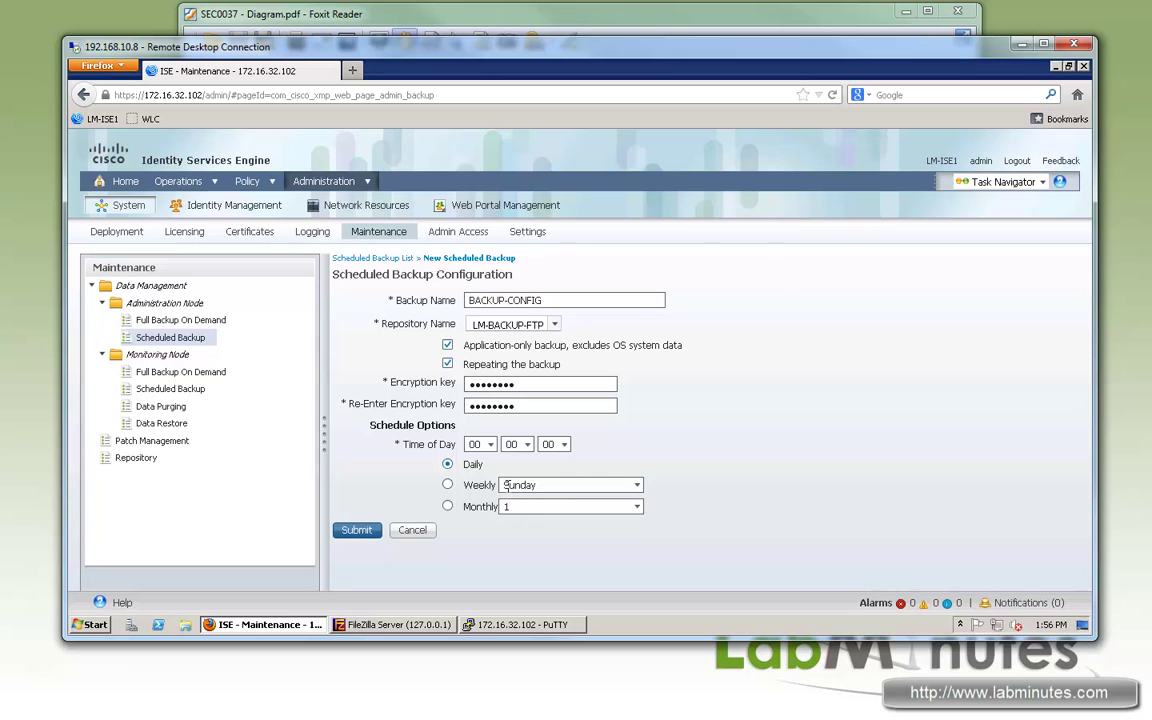
pyautogui.moveTo(475, 465); pyautogui.dragTo(484, 472)
pyautogui.click(356, 530)
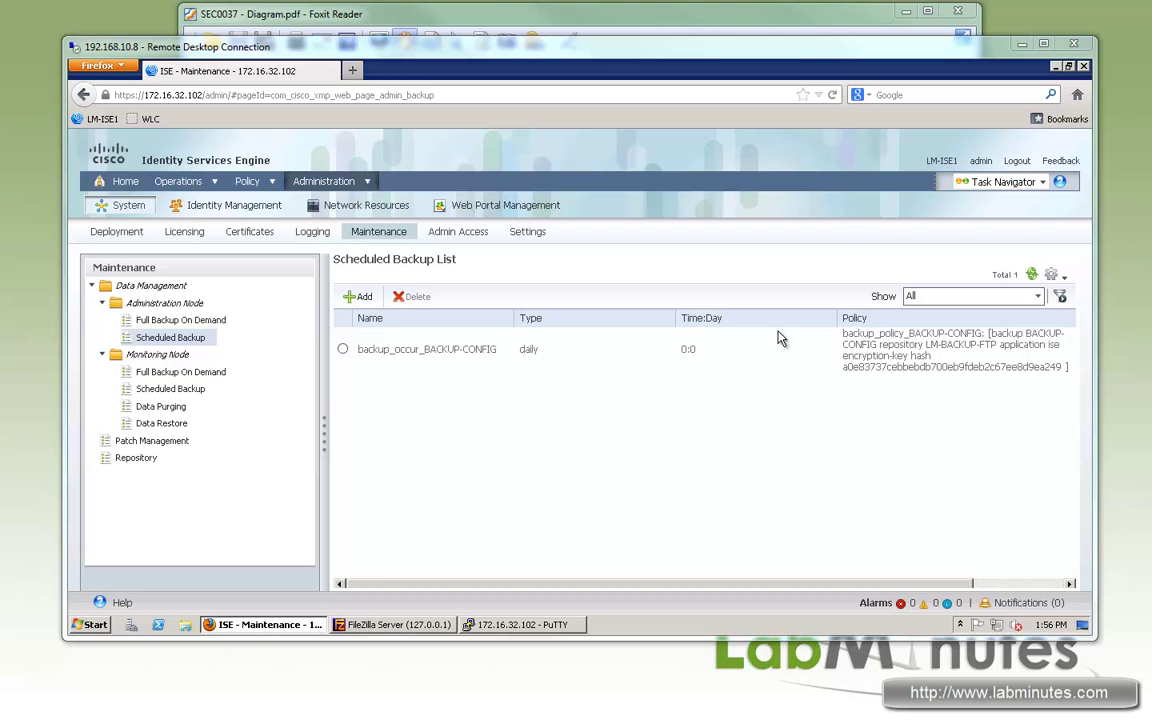
# Step: Check the new daily 0:0 backup_occur_BACKUP-CONFIG row in the Scheduled Backup List
pyautogui.moveTo(498, 349); pyautogui.dragTo(383, 358)
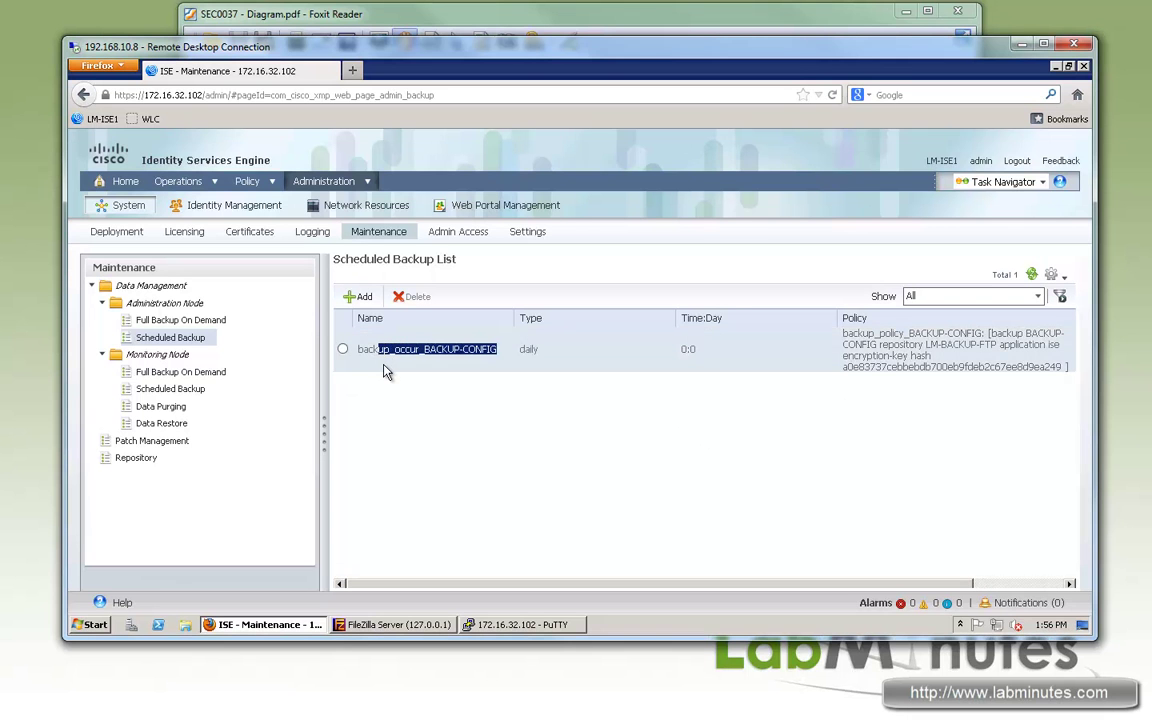
pyautogui.click(394, 403)
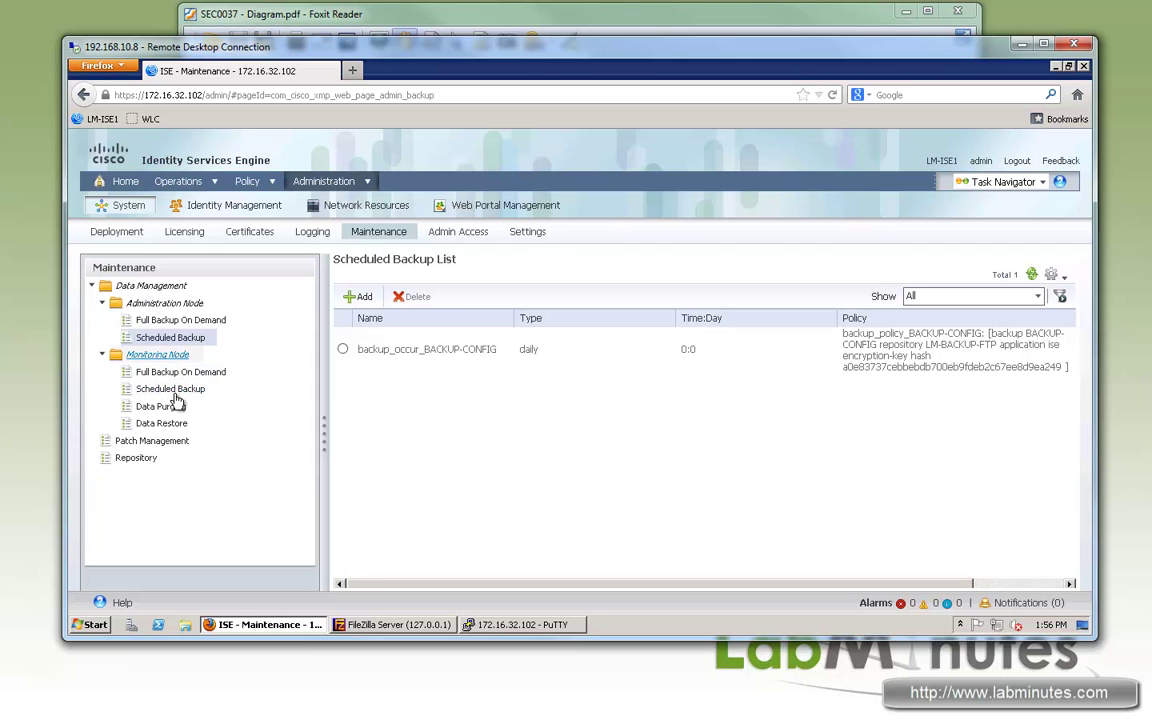
# Step: Set the monitoring encryption key and an incremental backup to LM-BACKUP-FTP daily at 10:00 PM
pyautogui.click(166, 390)
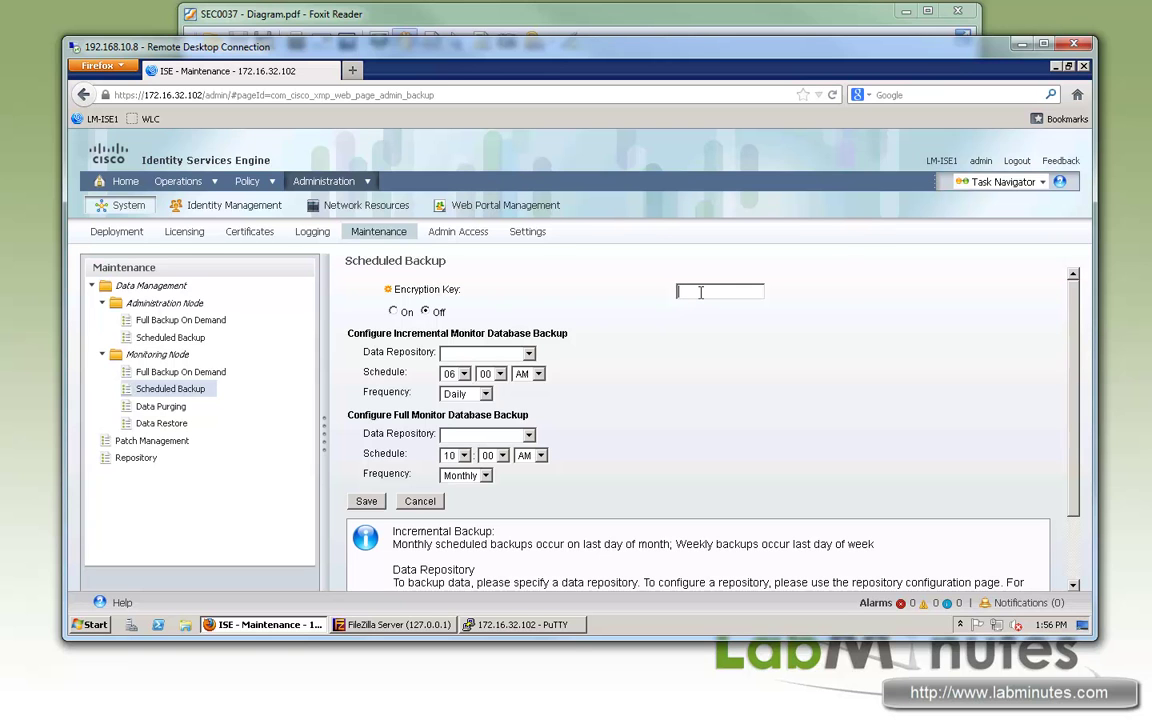
pyautogui.click(700, 292)
pyautogui.write('cis')
pyautogui.click(528, 355)
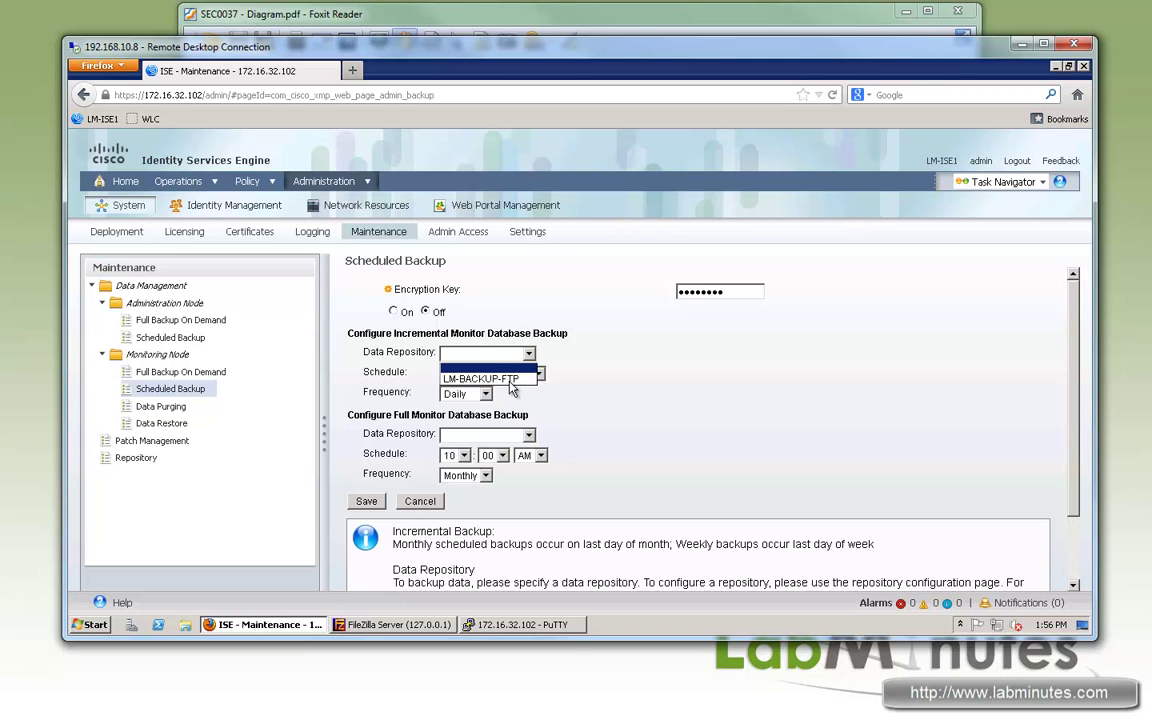
pyautogui.click(485, 371)
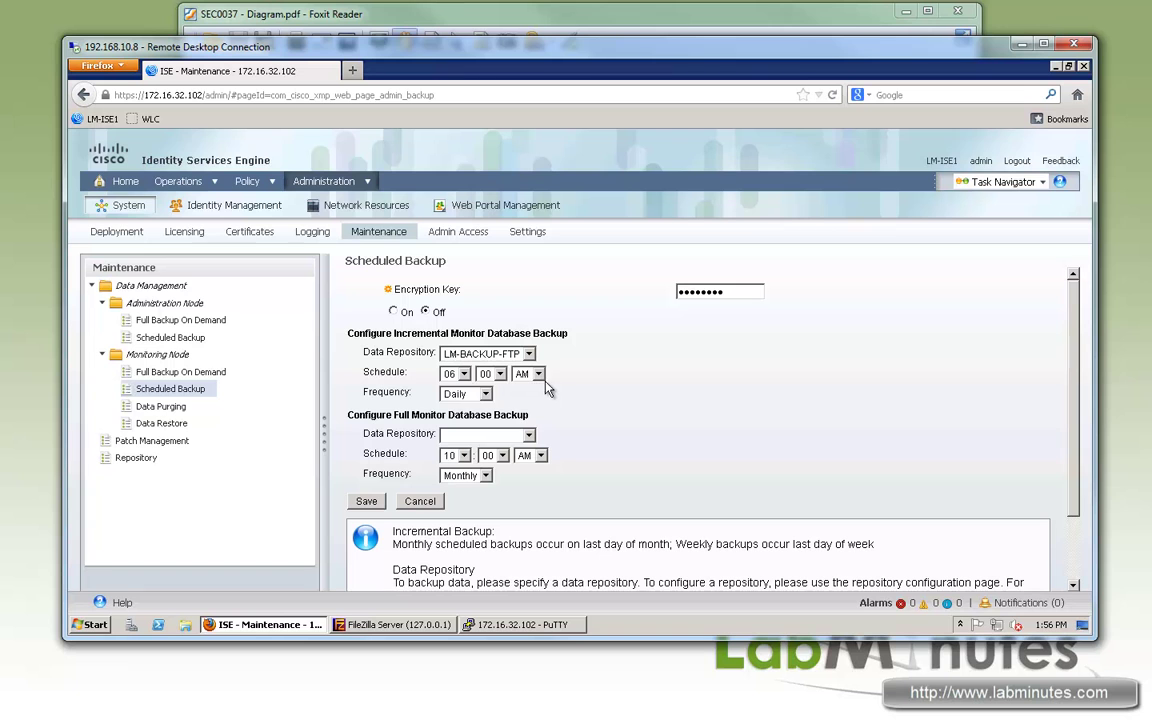
pyautogui.click(464, 374)
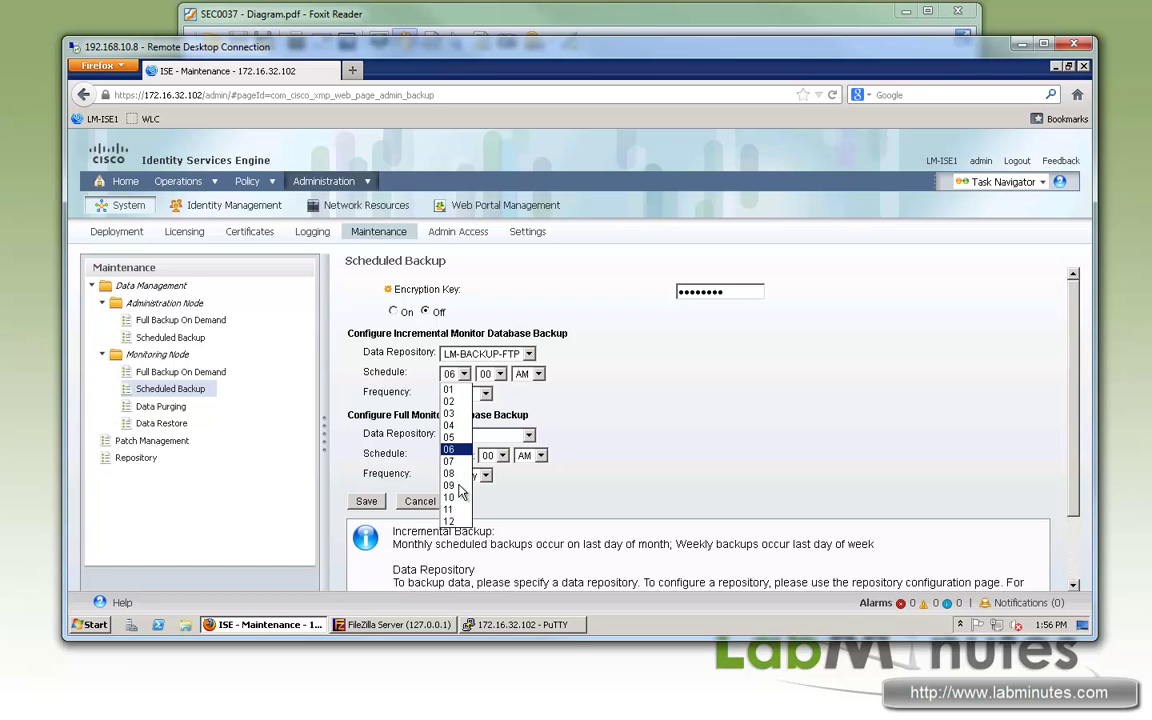
pyautogui.click(450, 456)
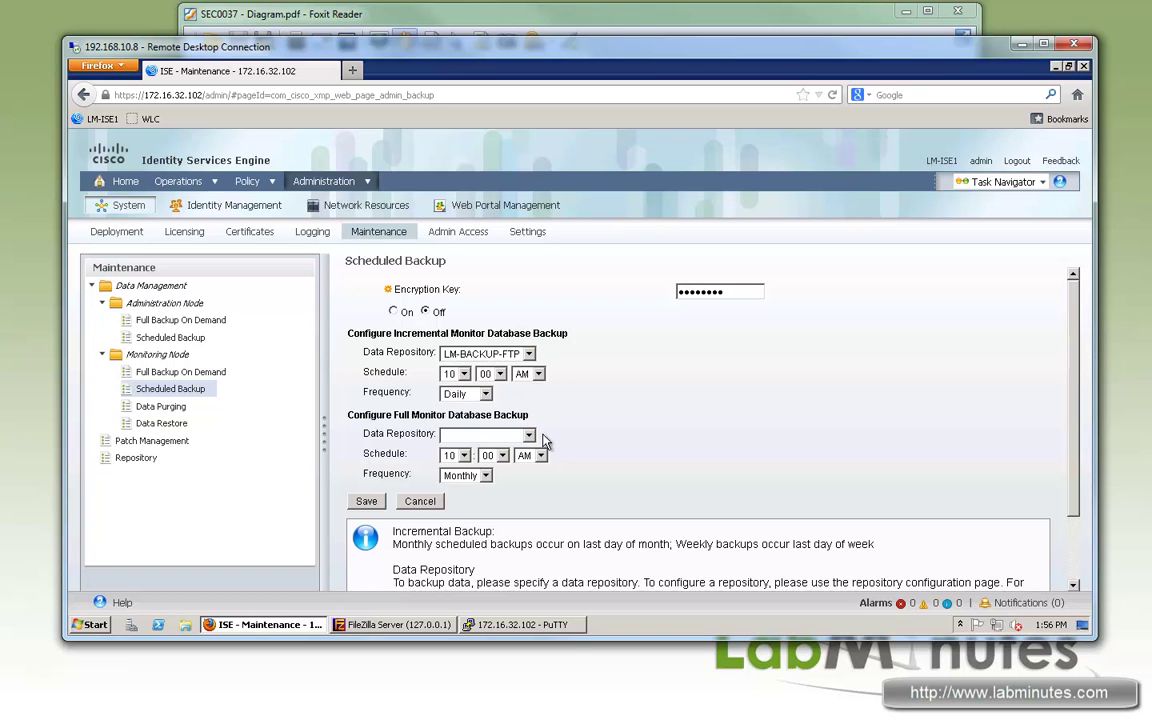
pyautogui.click(538, 374)
pyautogui.click(532, 389)
pyautogui.click(538, 374)
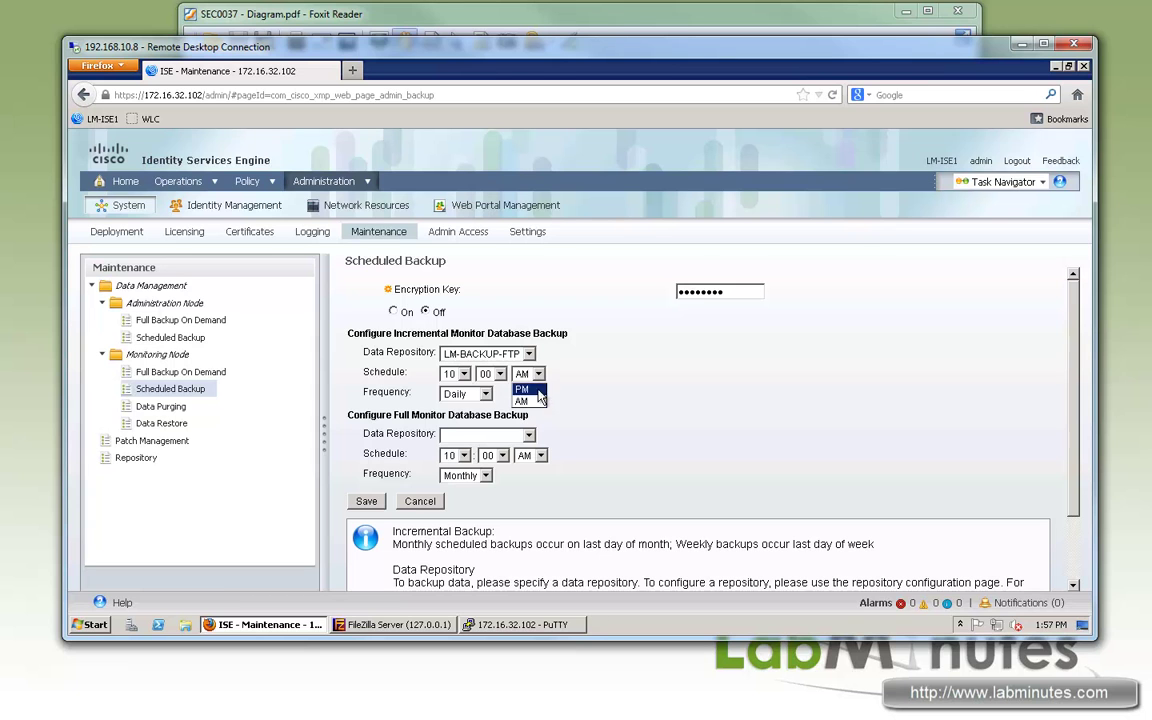
pyautogui.click(530, 394)
pyautogui.moveTo(432, 333); pyautogui.dragTo(377, 333)
pyautogui.moveTo(527, 338); pyautogui.dragTo(527, 338)
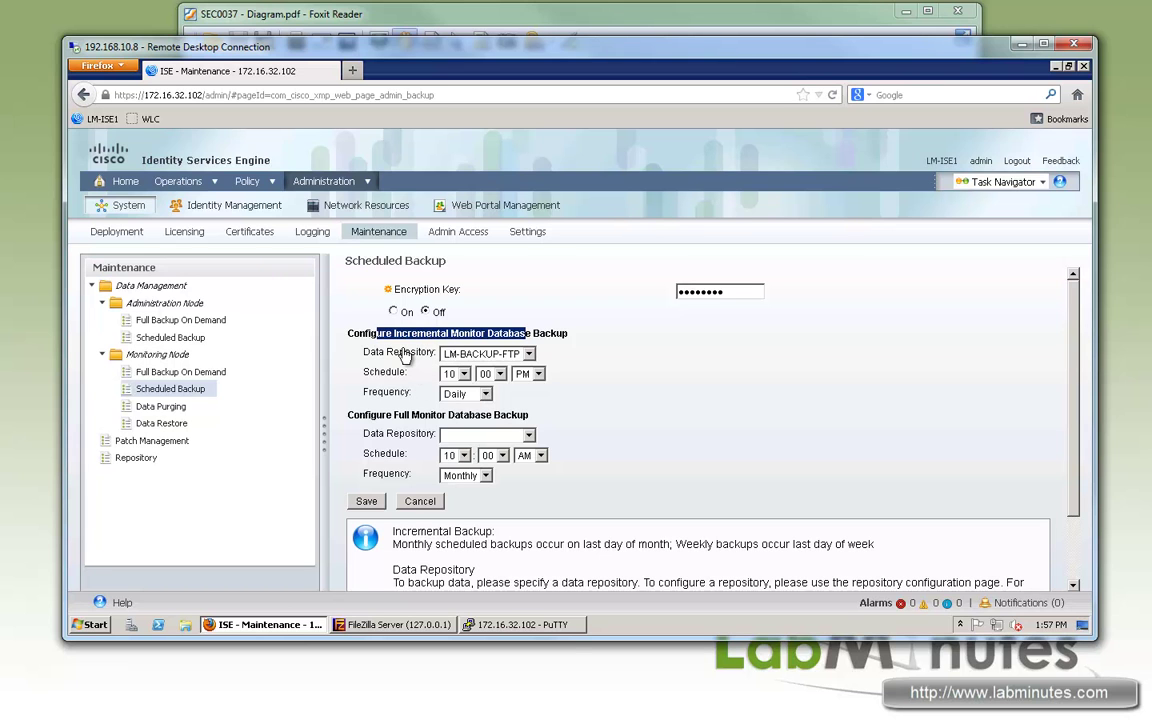
pyautogui.click(486, 394)
pyautogui.click(533, 400)
# Step: Set the full backup to LM-BACKUP-FTP weekly at 01:00 AM, turn scheduling on, and save
pyautogui.click(528, 435)
pyautogui.click(485, 456)
pyautogui.click(463, 455)
pyautogui.click(452, 470)
pyautogui.click(485, 476)
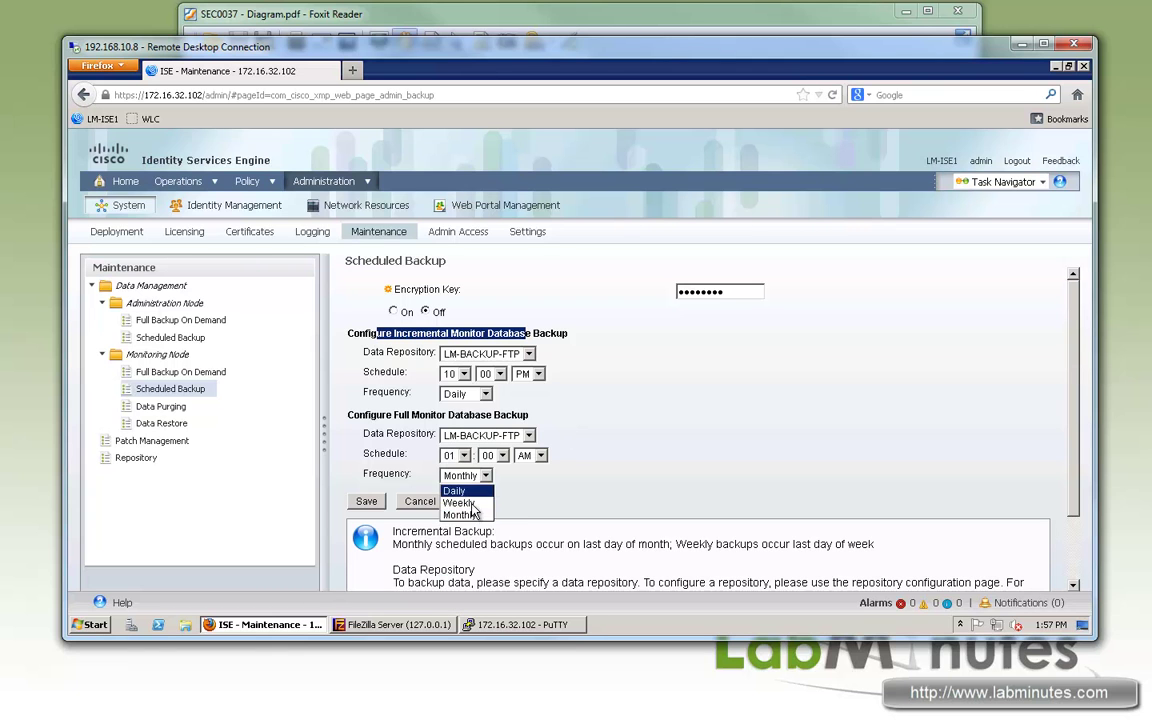
pyautogui.click(455, 497)
pyautogui.click(607, 425)
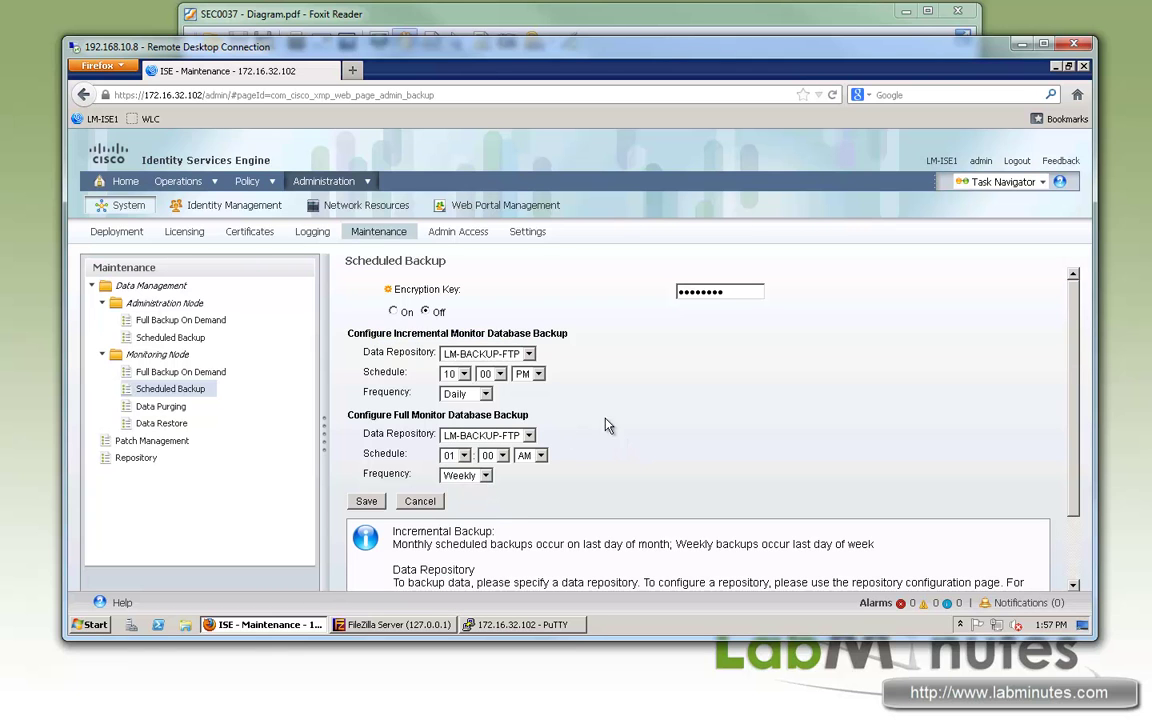
pyautogui.click(393, 311)
pyautogui.click(374, 505)
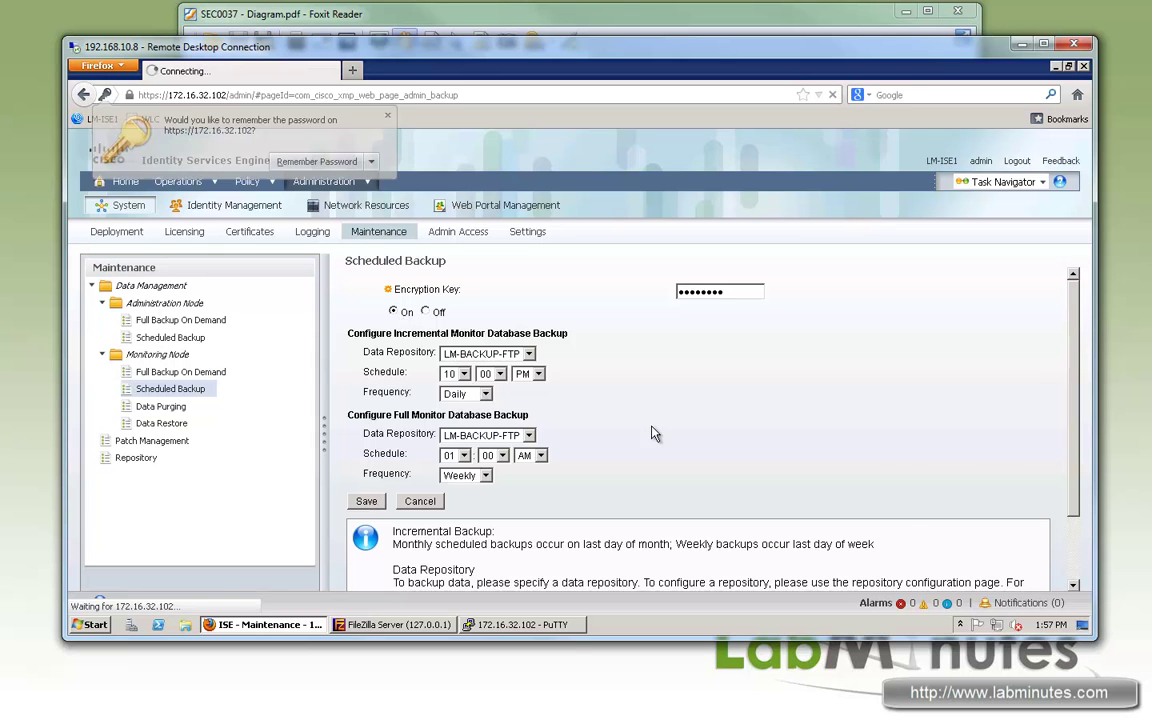
pyautogui.click(572, 363)
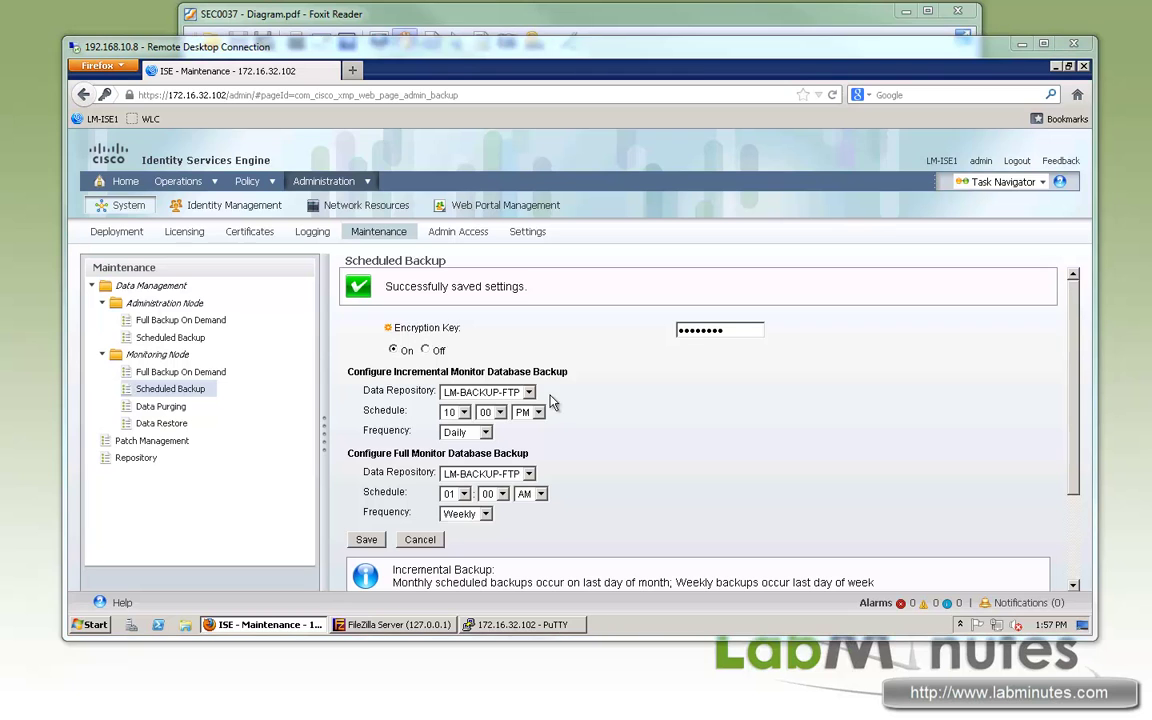
# Step: Save LM-BACKUP-FTP as the Data Purging repository, then go to Data Restore's Full Backup On Demand
pyautogui.click(170, 408)
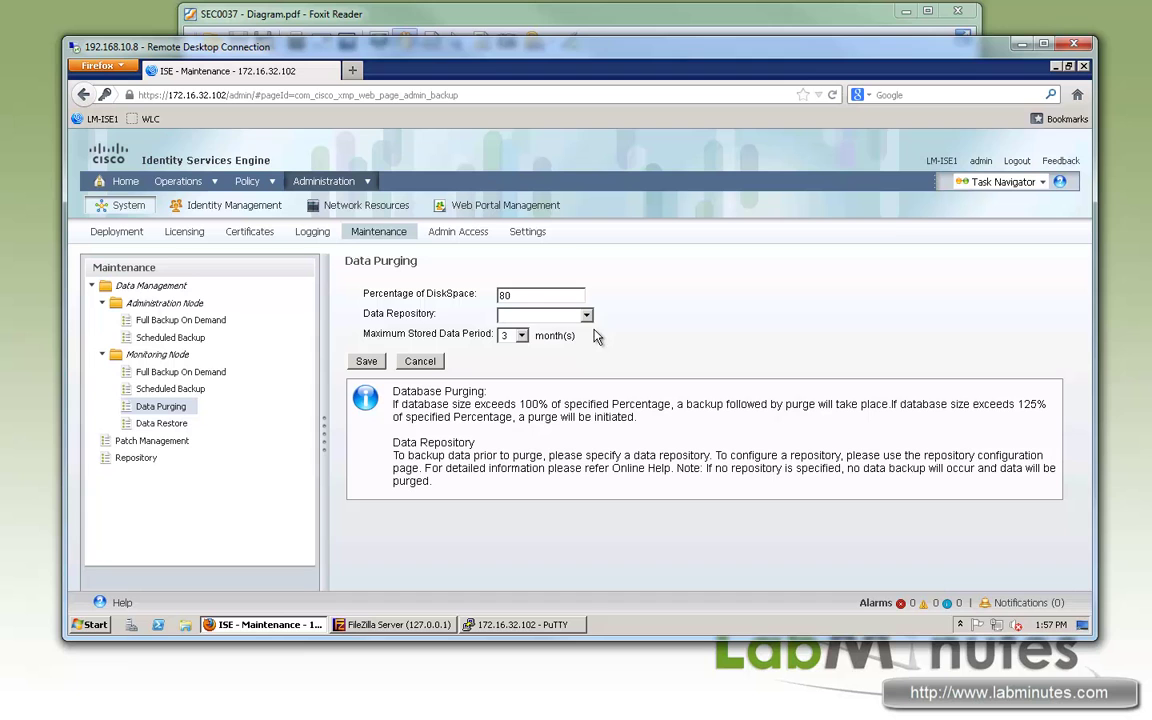
pyautogui.click(586, 315)
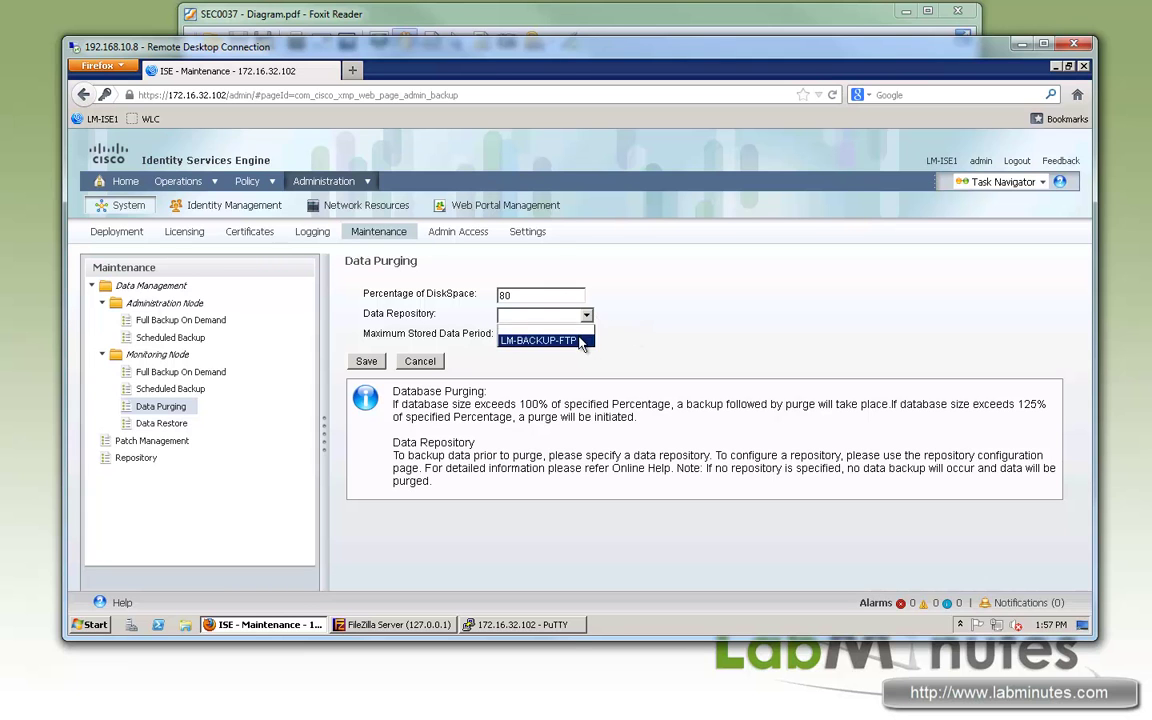
pyautogui.click(540, 340)
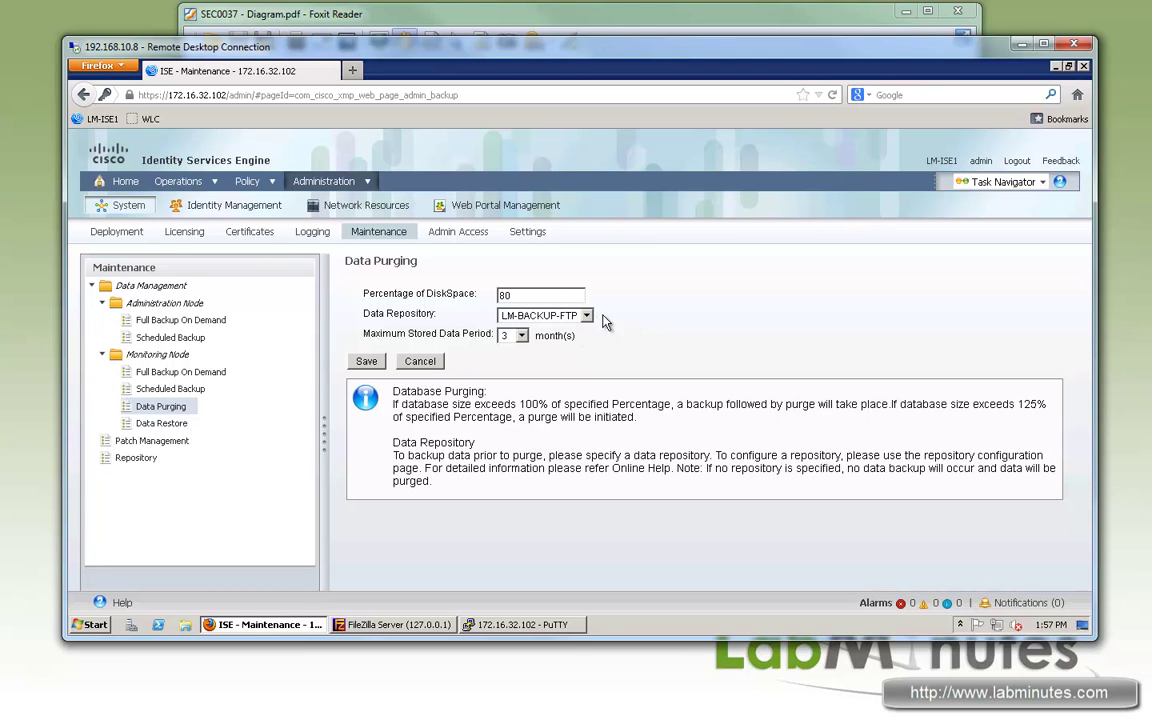
pyautogui.doubleClick(534, 295)
pyautogui.moveTo(424, 316)
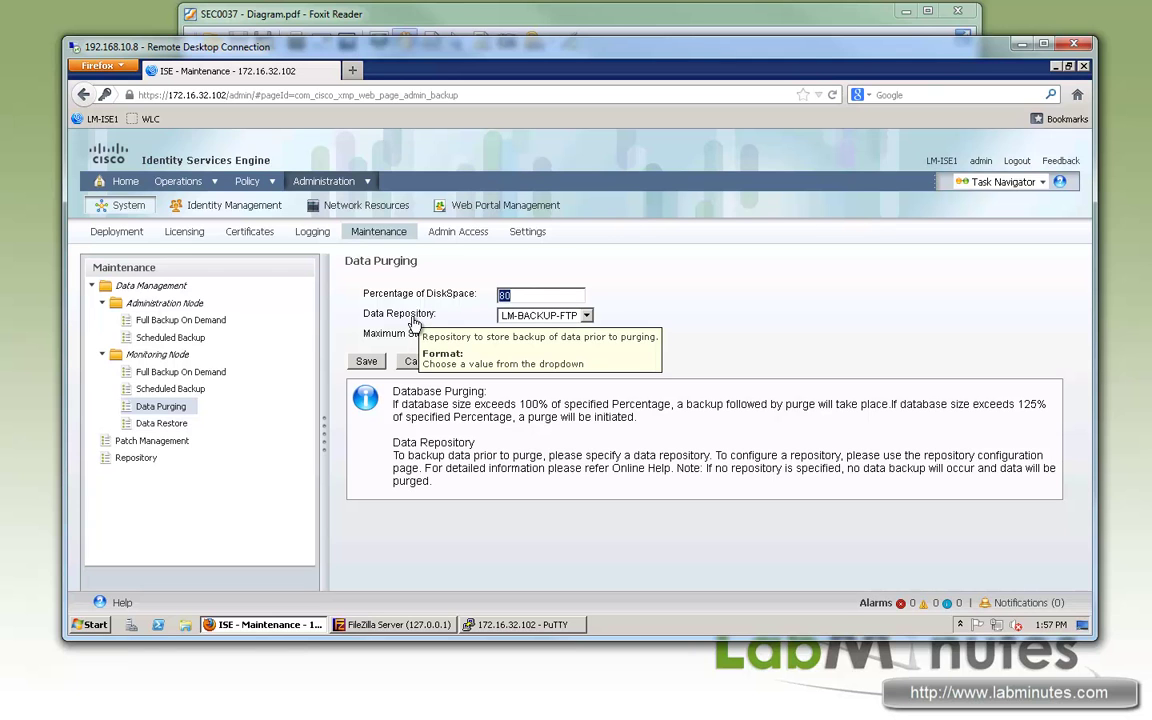
pyautogui.moveTo(370, 313); pyautogui.dragTo(432, 314)
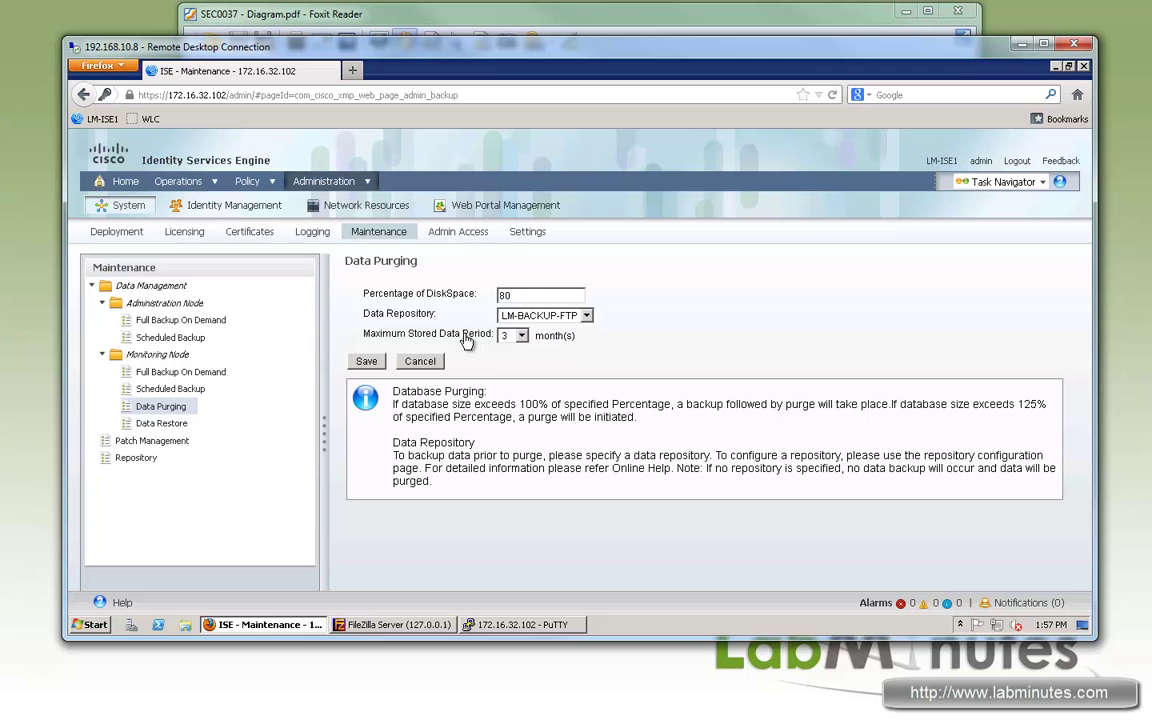
pyautogui.moveTo(466, 341); pyautogui.dragTo(376, 334)
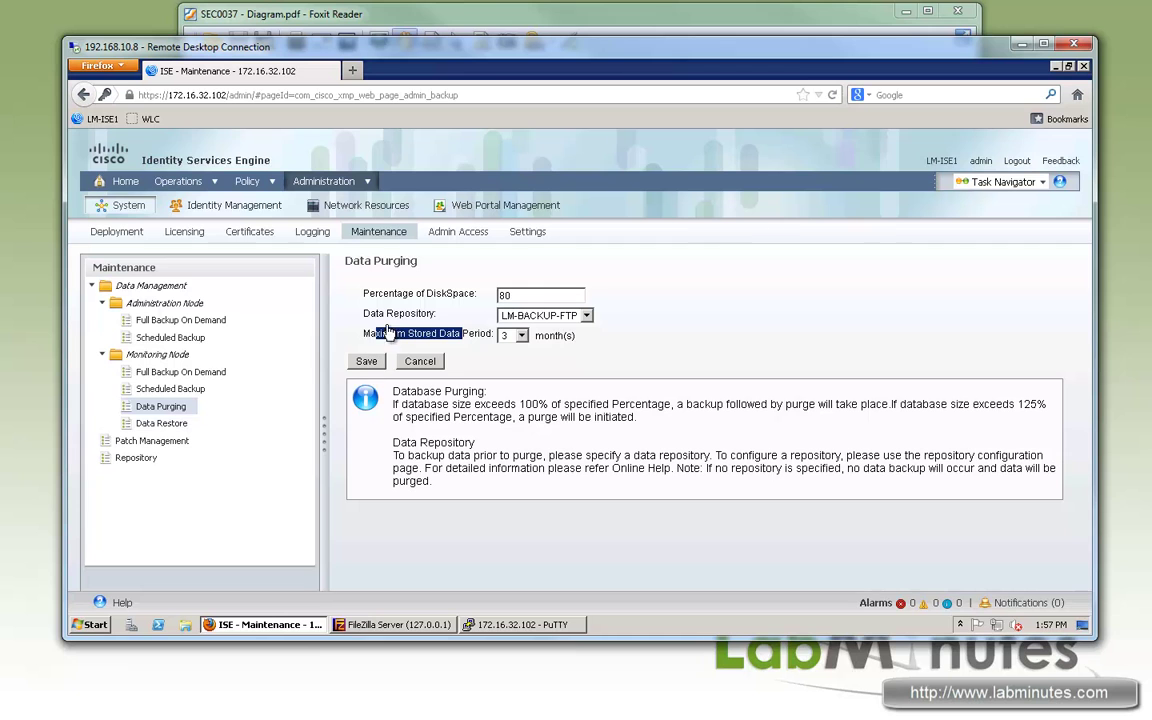
pyautogui.moveTo(376, 318)
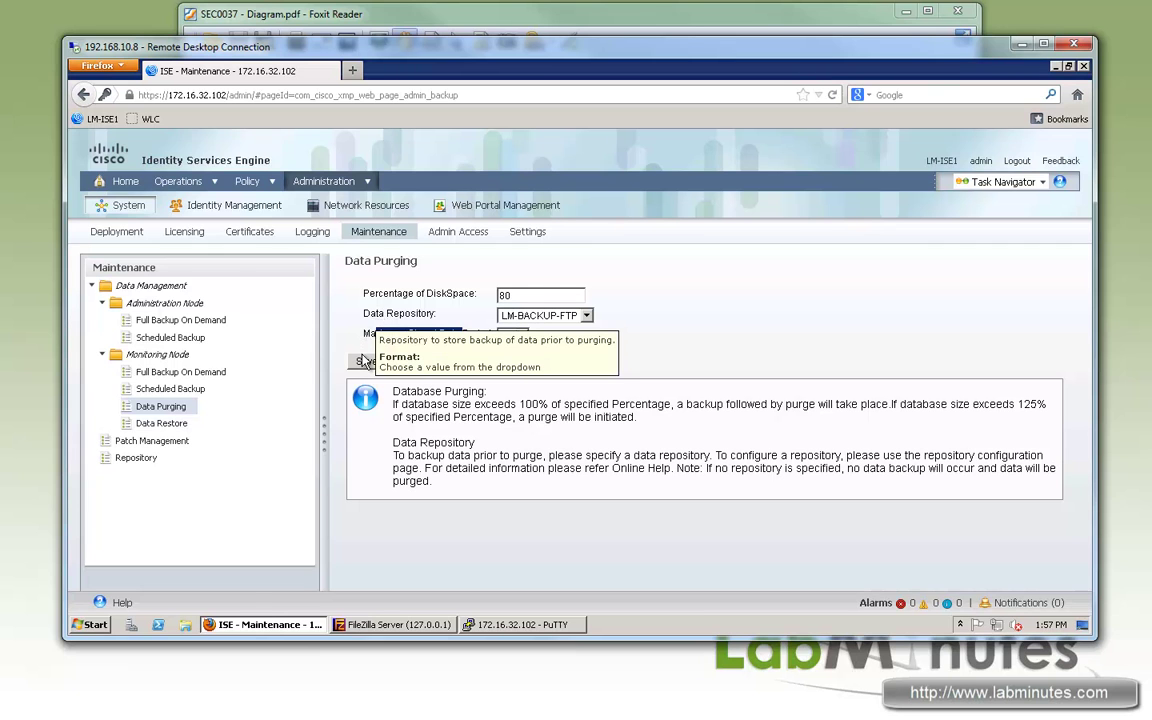
pyautogui.click(366, 363)
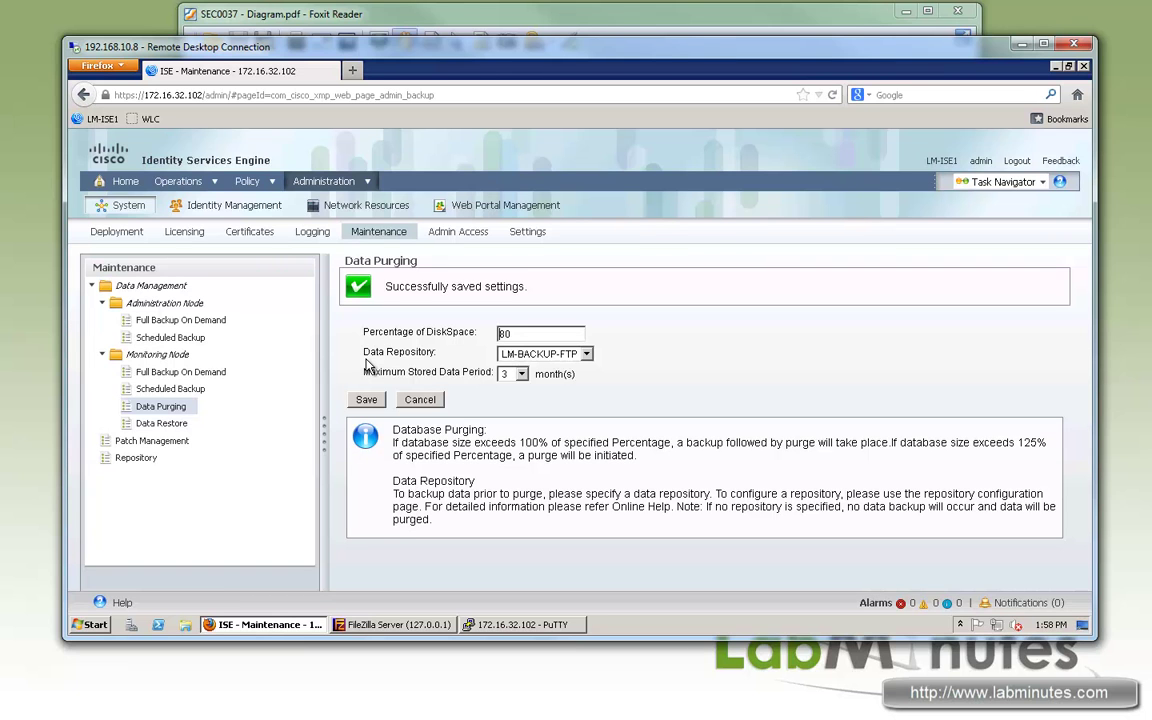
pyautogui.click(158, 424)
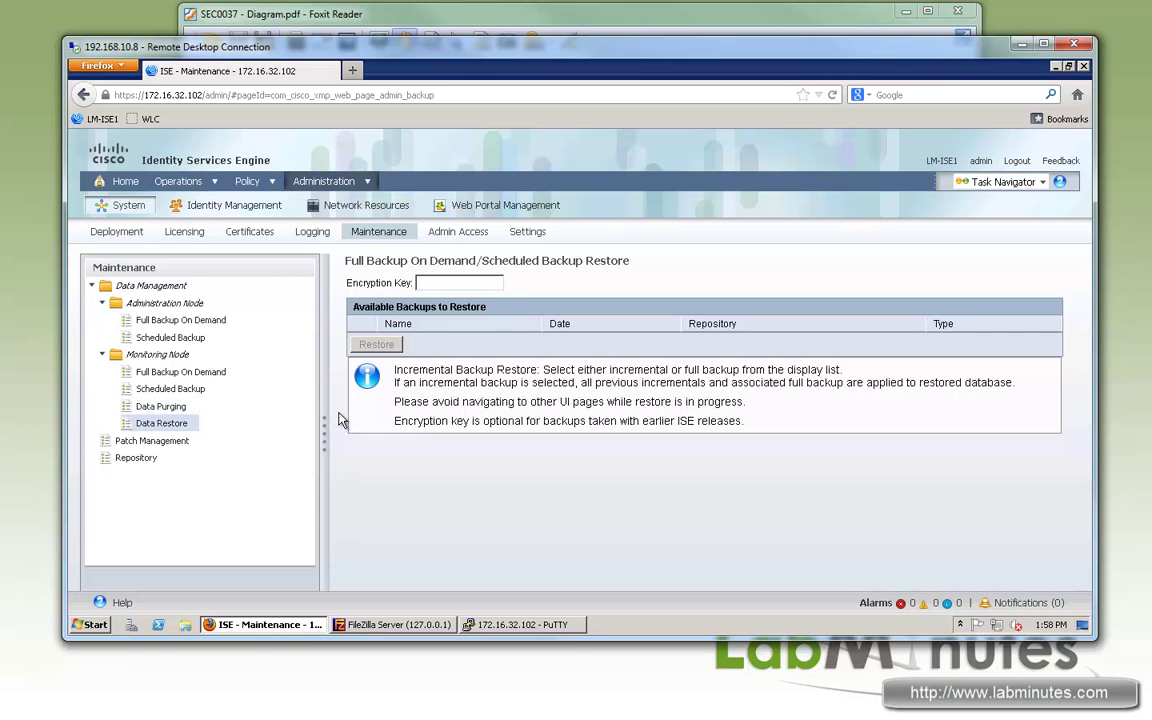
pyautogui.click(198, 321)
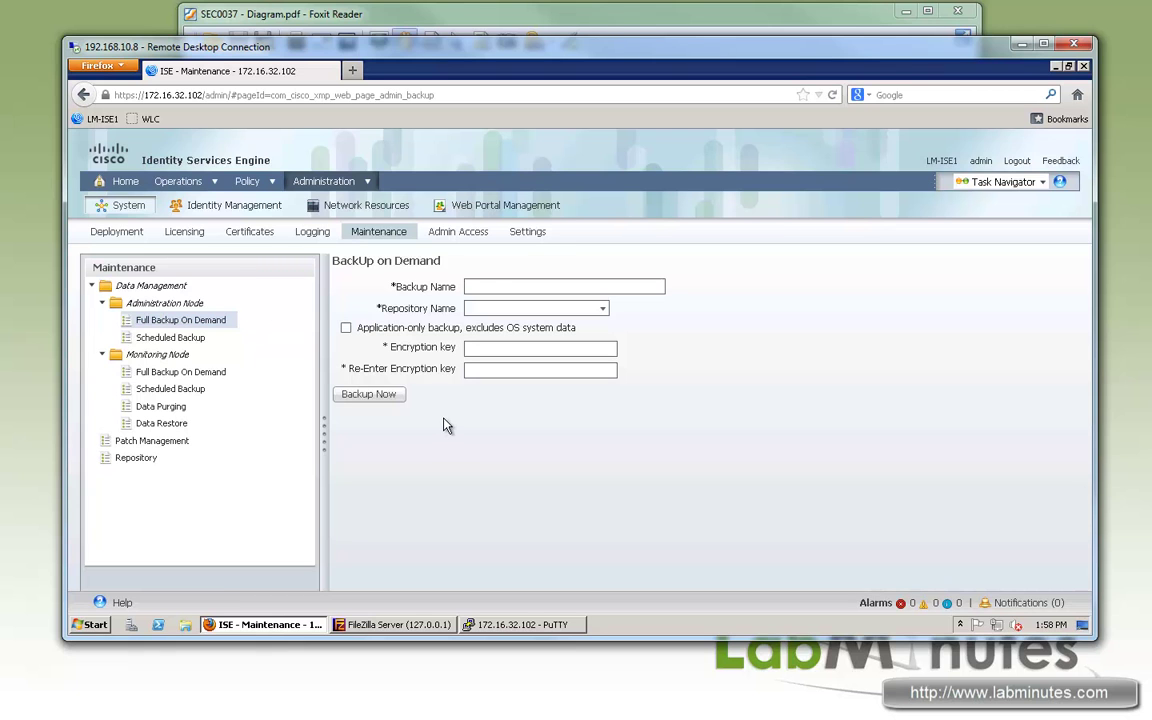
# Step: Back up now as MANUAL-CONFIG to LM-BACKUP-FTP, application-only, with the encryption key entered twice
pyautogui.click(491, 284)
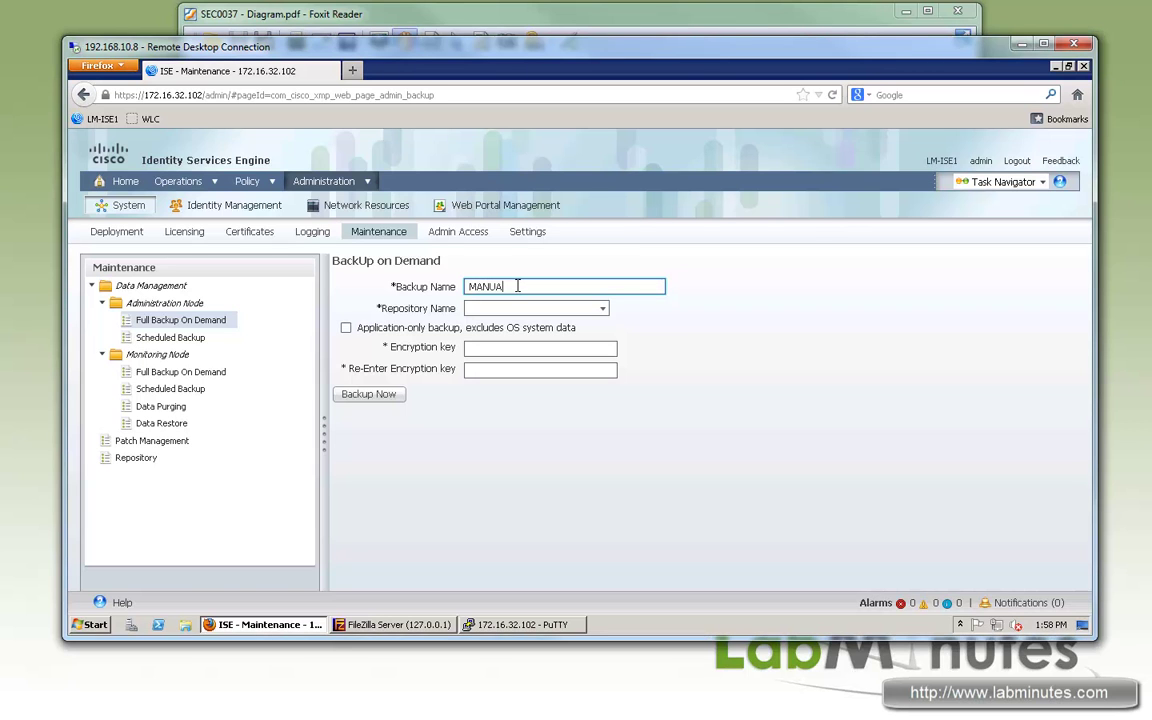
pyautogui.write('NFIG')
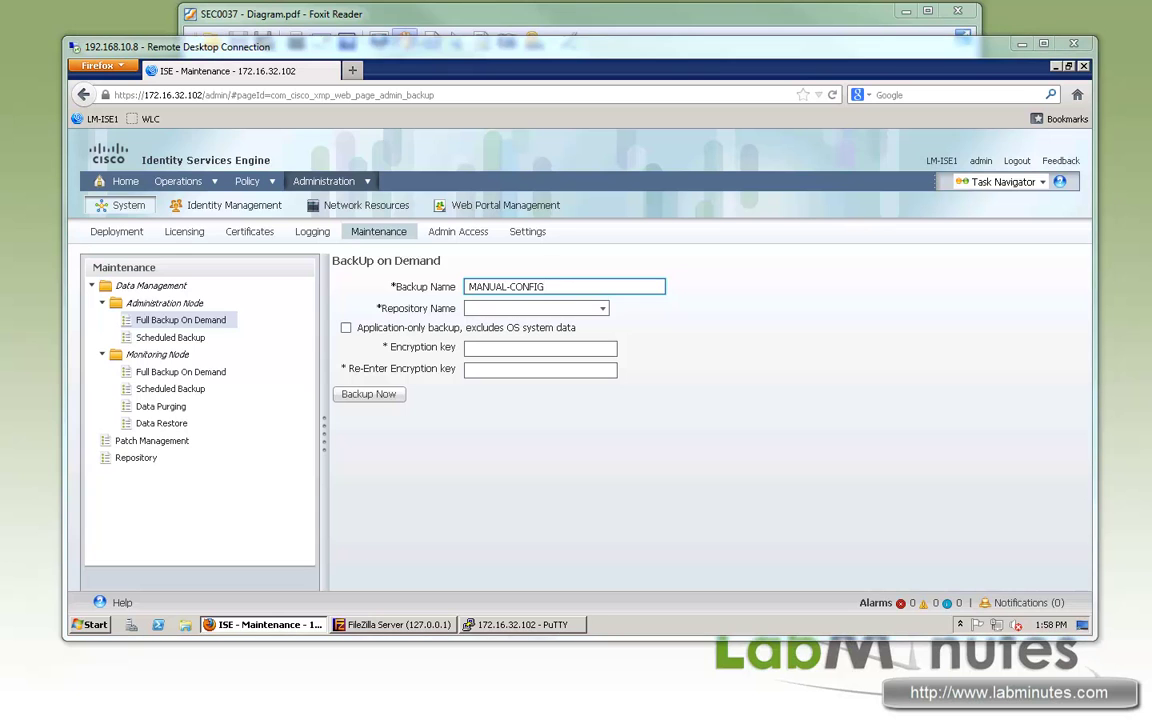
pyautogui.click(602, 308)
pyautogui.click(510, 324)
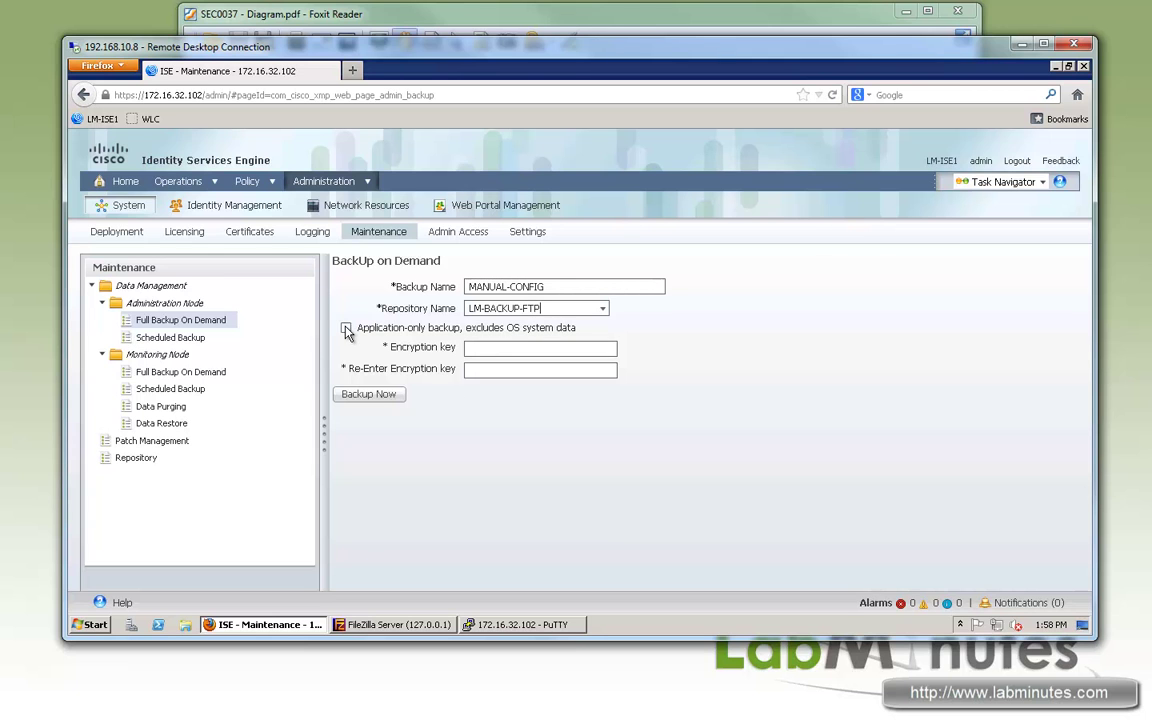
pyautogui.click(346, 328)
pyautogui.click(526, 347)
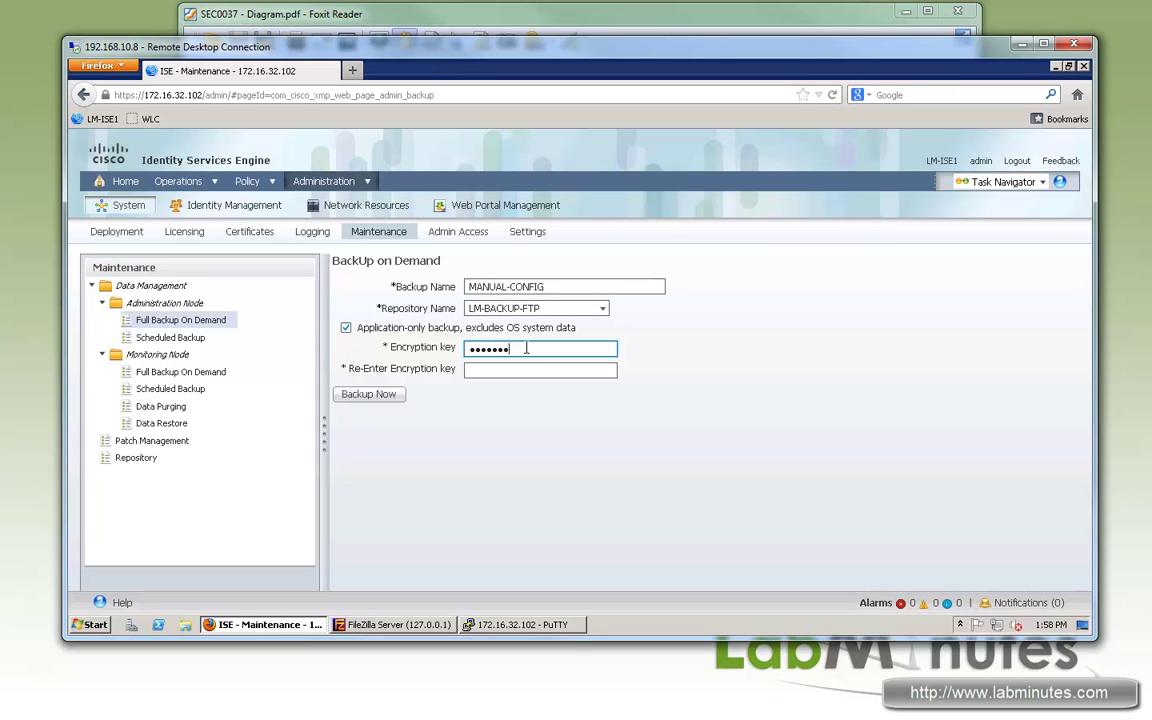
pyautogui.press('Tab')
pyautogui.write('cis')
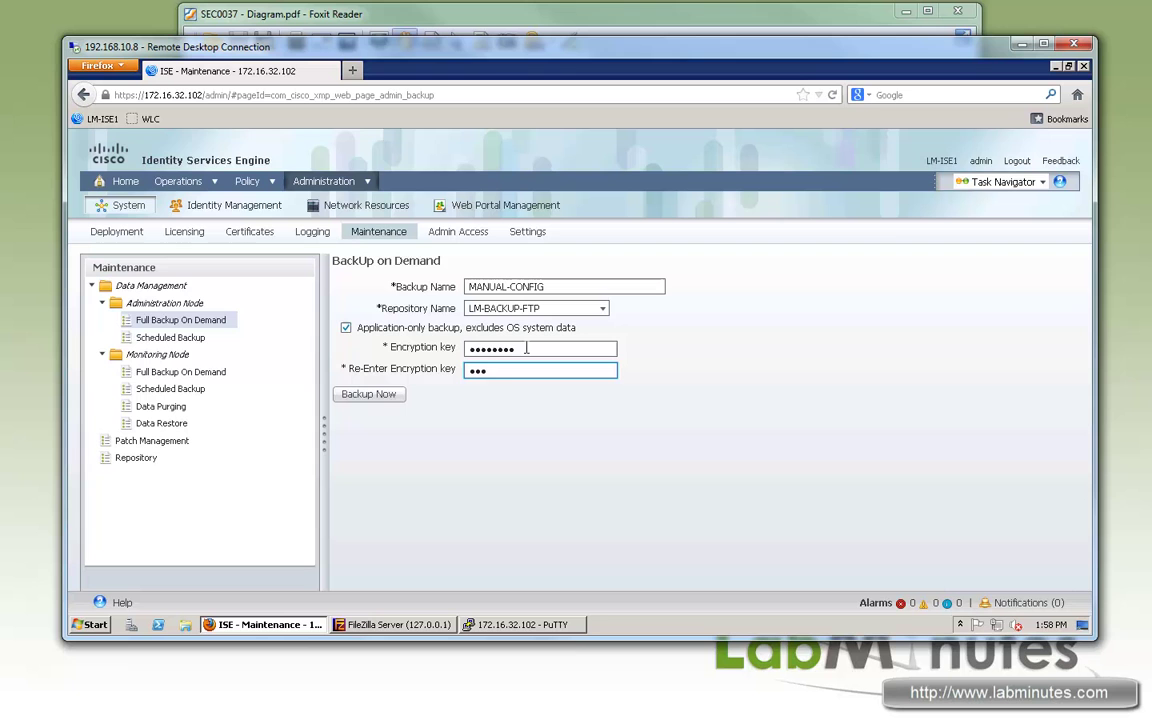
pyautogui.write('co')
pyautogui.click(382, 398)
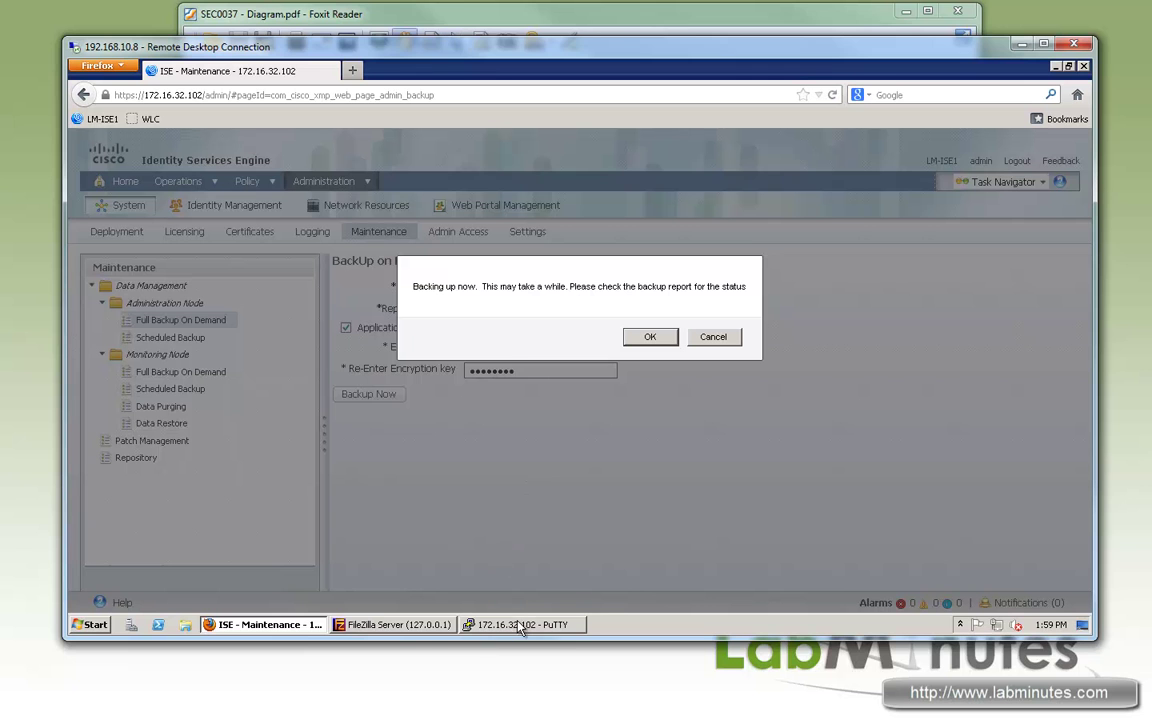
# Step: Empty the FileZilla Server log with Clear All, then acknowledge ISE's backing-up notice
pyautogui.click(395, 624)
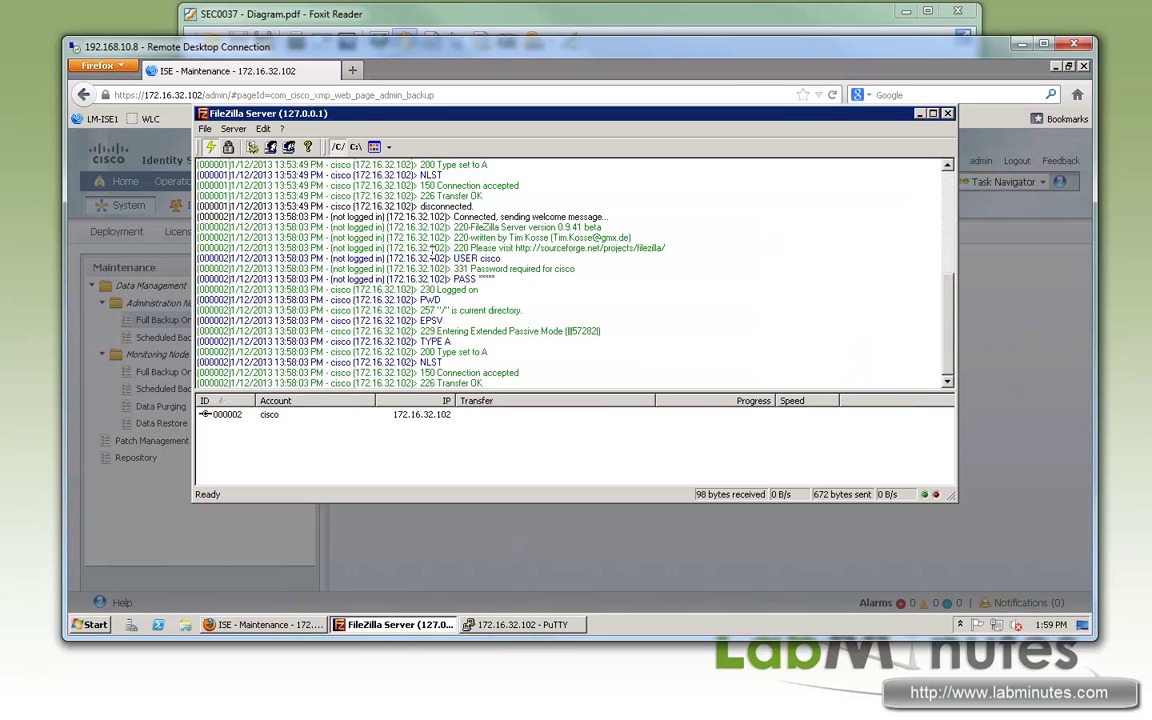
pyautogui.rightClick(432, 255)
pyautogui.click(463, 274)
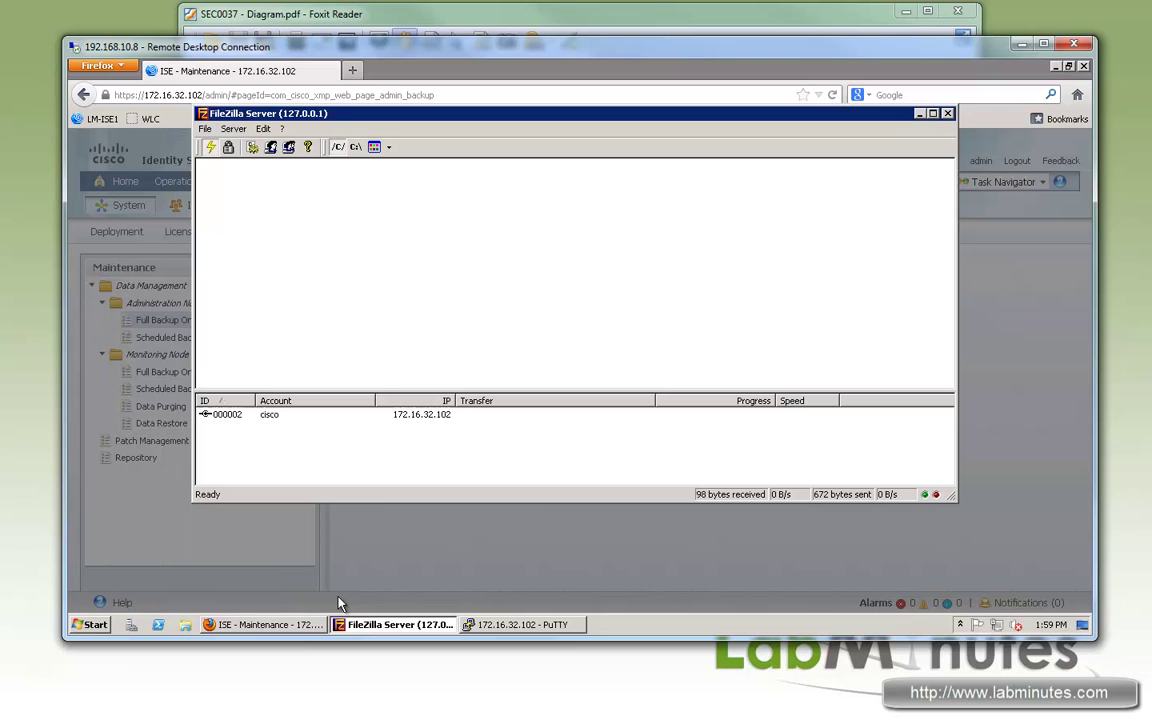
pyautogui.click(305, 625)
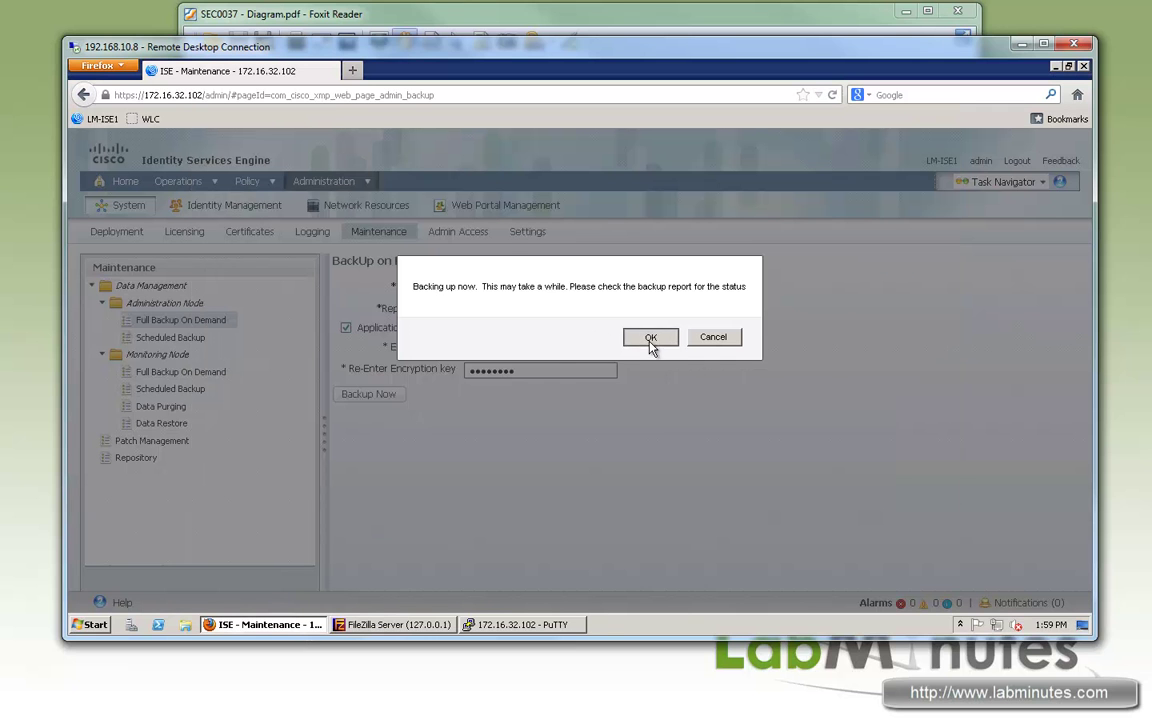
pyautogui.click(650, 340)
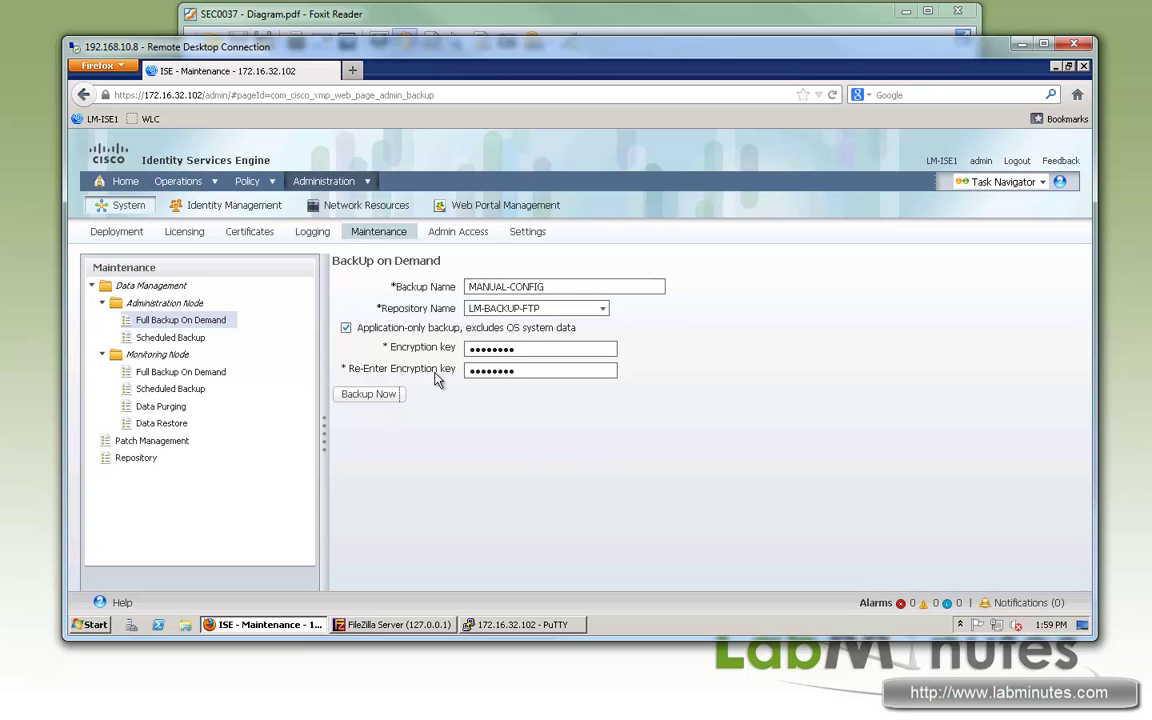
# Step: Run the MANUAL-CONFIG backup to LM-BACKUP-FTP, confirm it, and dismiss the already-in-progress error
pyautogui.moveTo(376, 370); pyautogui.dragTo(437, 388)
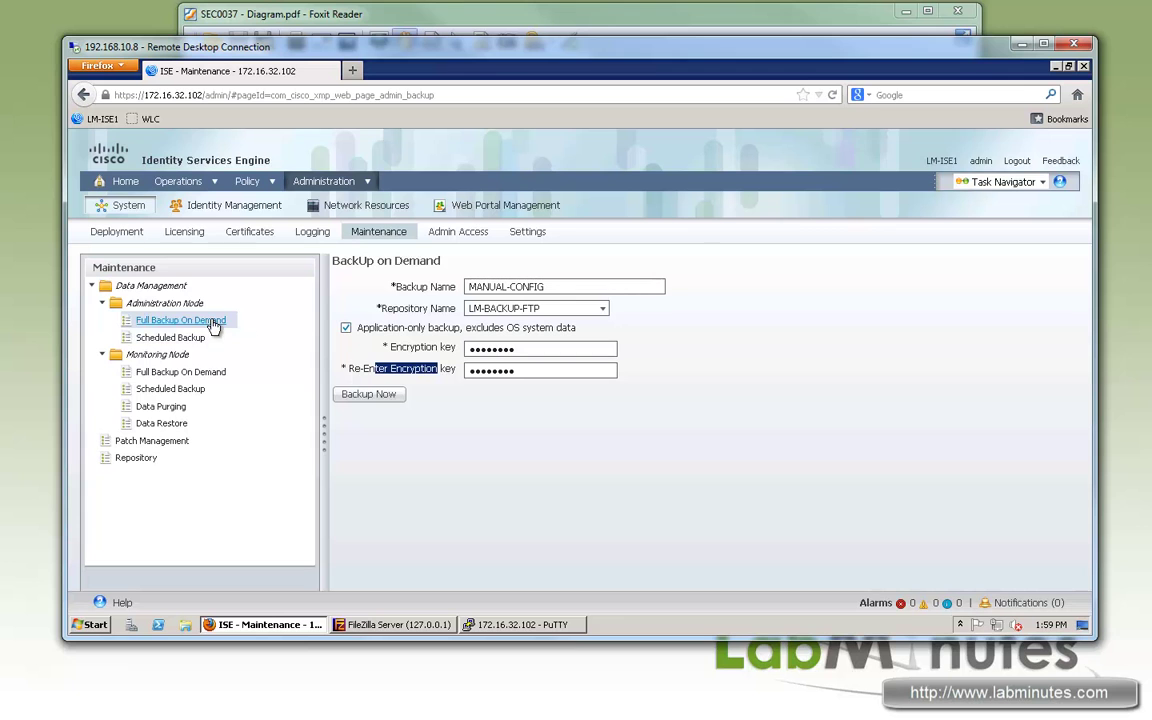
pyautogui.click(398, 346)
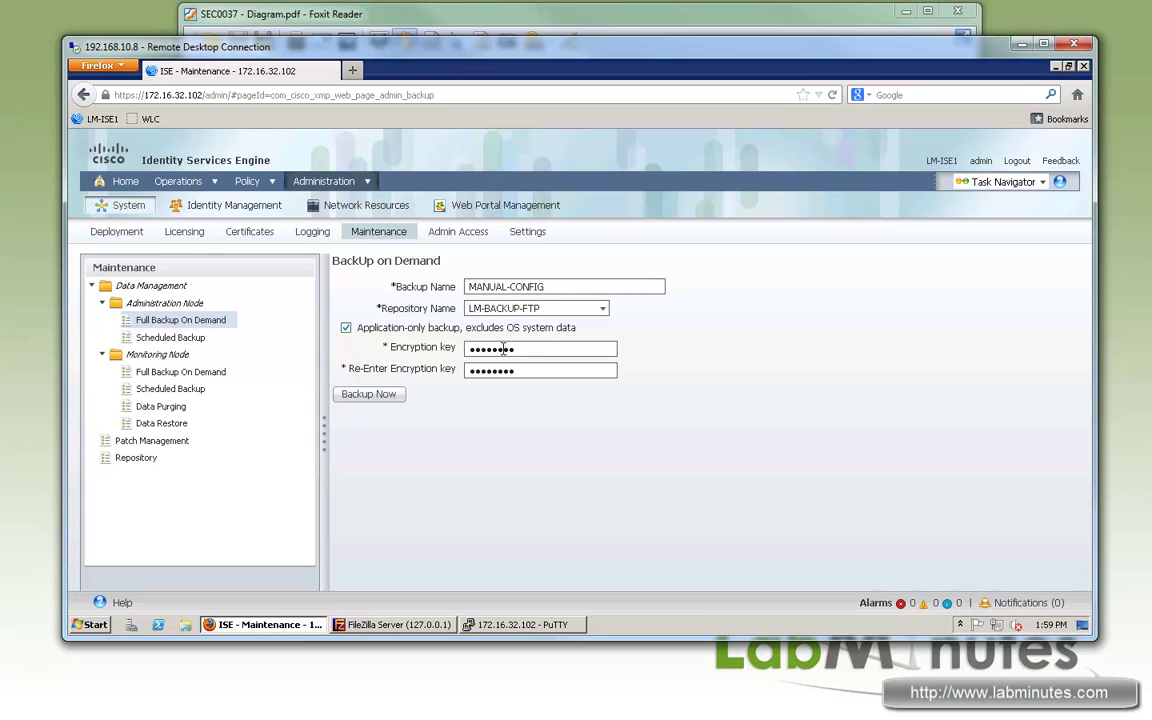
pyautogui.click(368, 394)
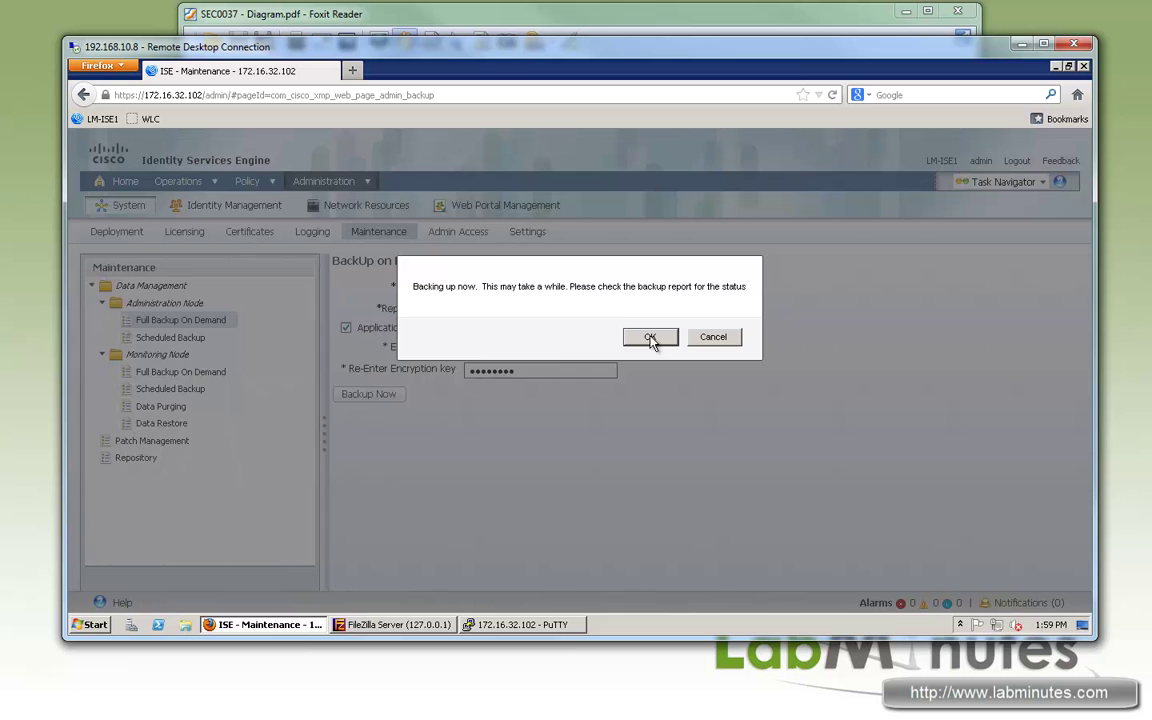
pyautogui.click(648, 338)
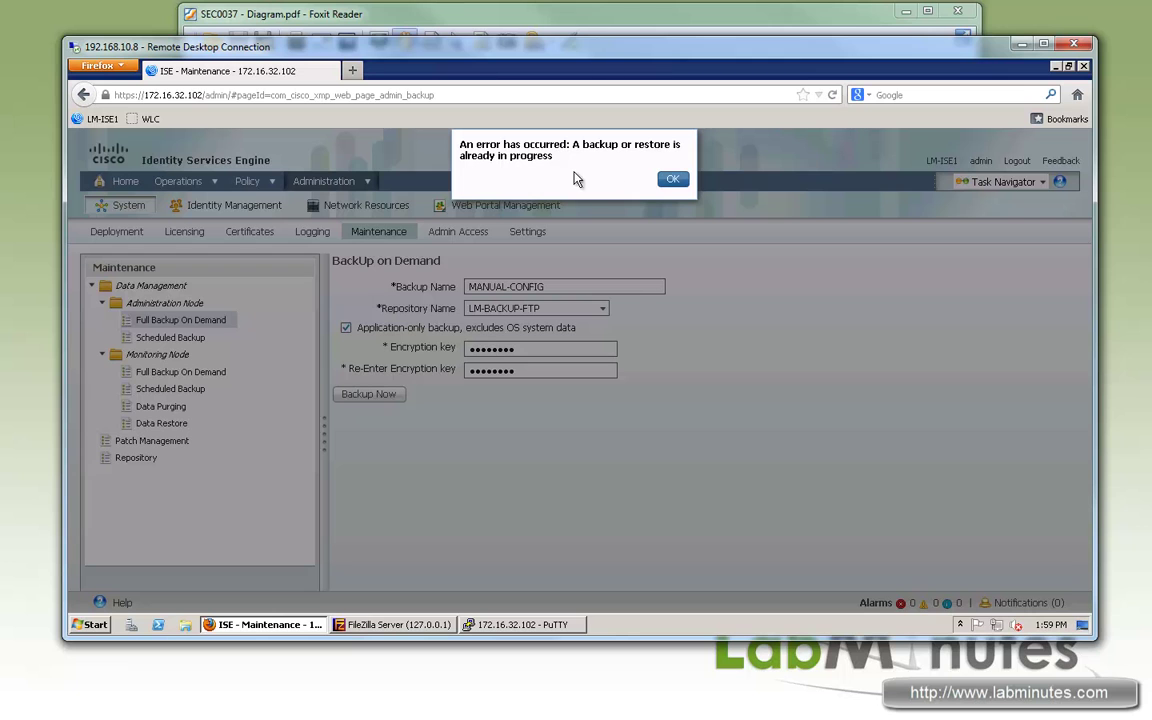
pyautogui.moveTo(558, 163); pyautogui.dragTo(517, 146)
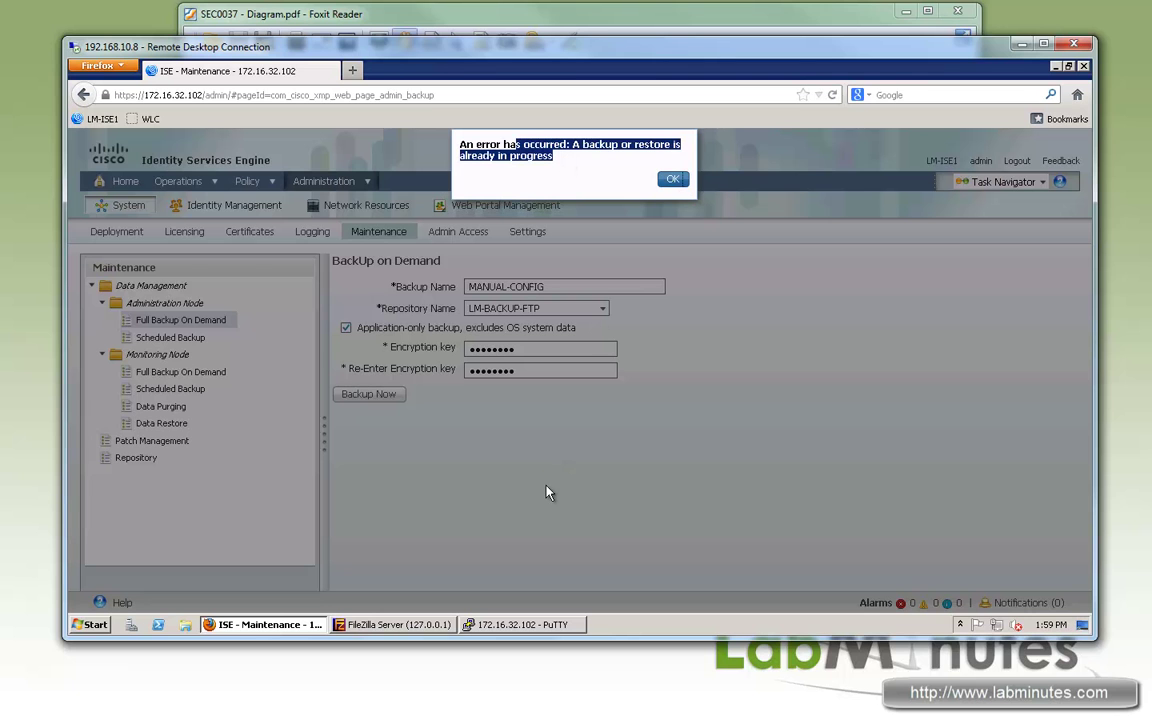
pyautogui.click(673, 178)
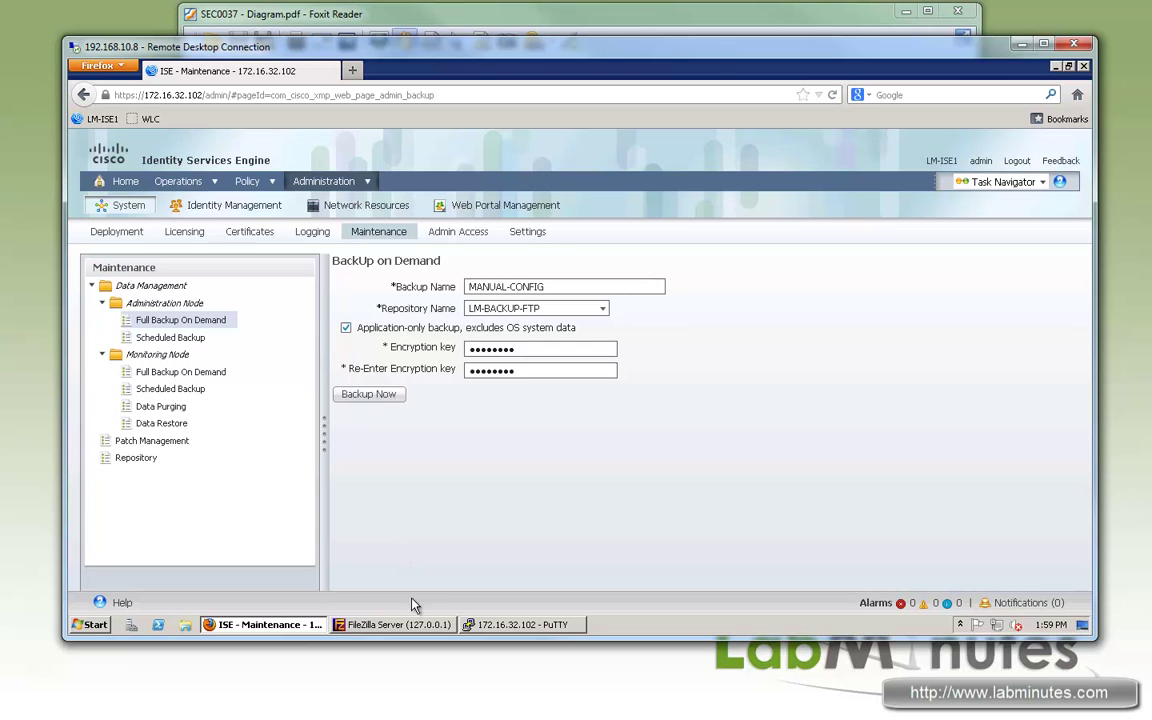
pyautogui.click(416, 627)
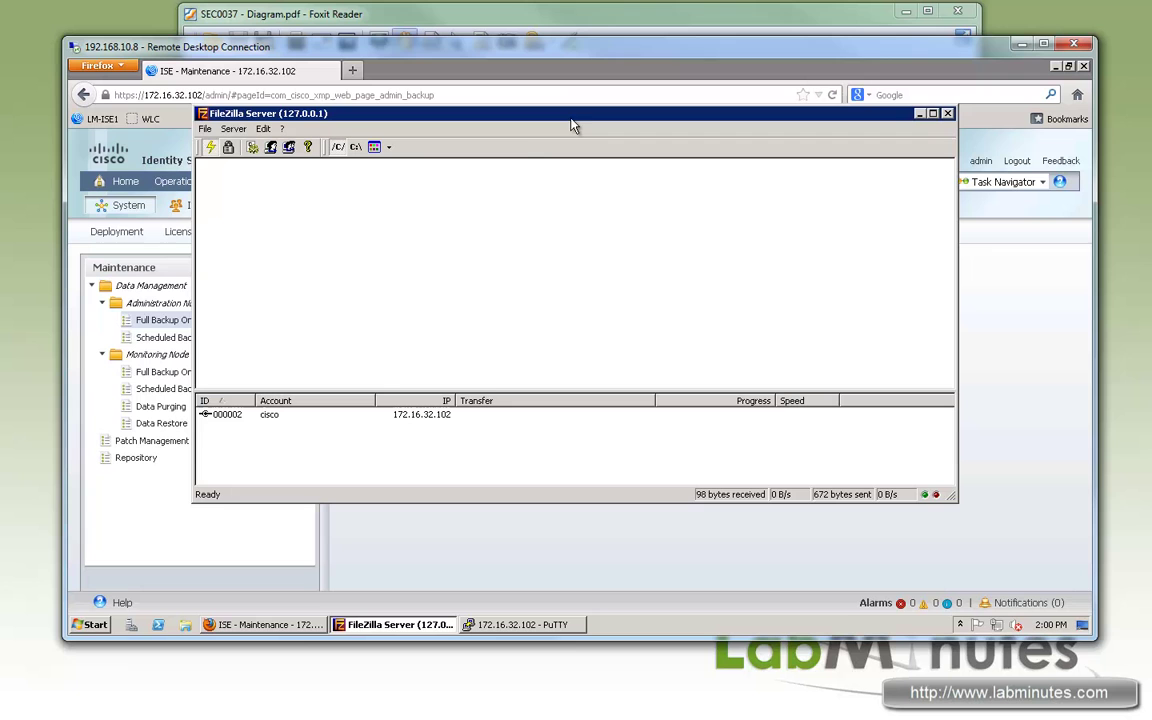
# Step: Reposition FileZilla Server to read the 226 Transfer OK log for MANUAL-CONFIG-130112-015904.tar.gpg
pyautogui.moveTo(575, 116); pyautogui.dragTo(587, 108)
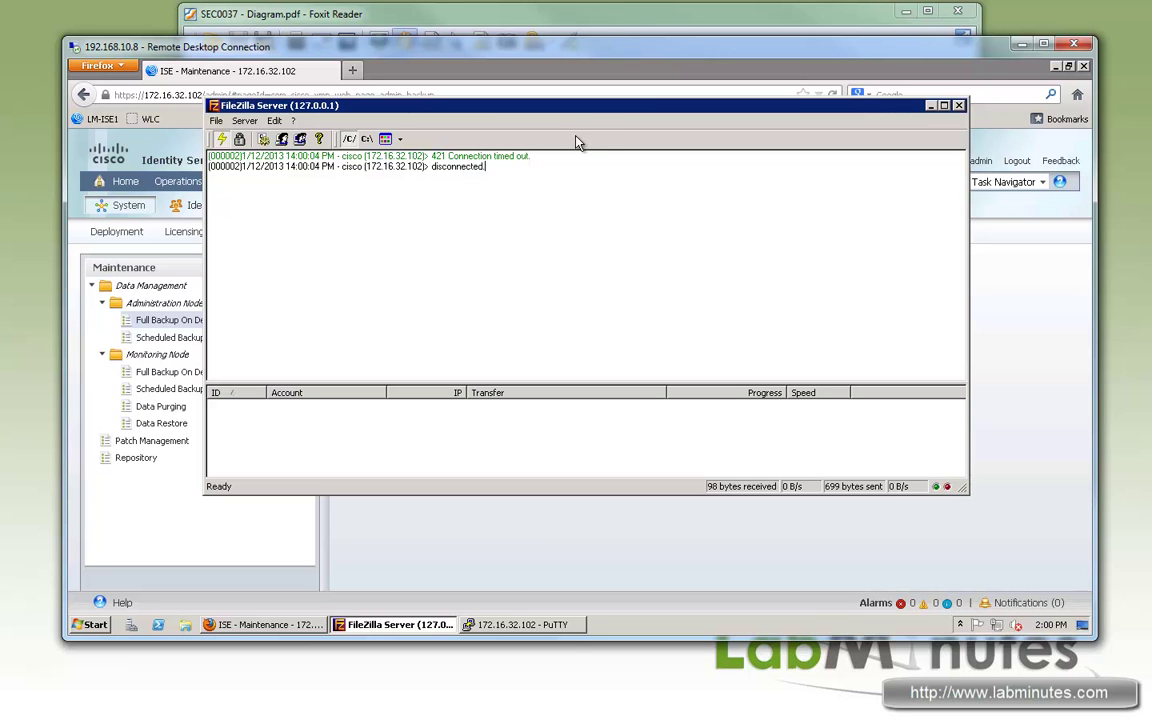
pyautogui.moveTo(598, 122); pyautogui.dragTo(604, 131)
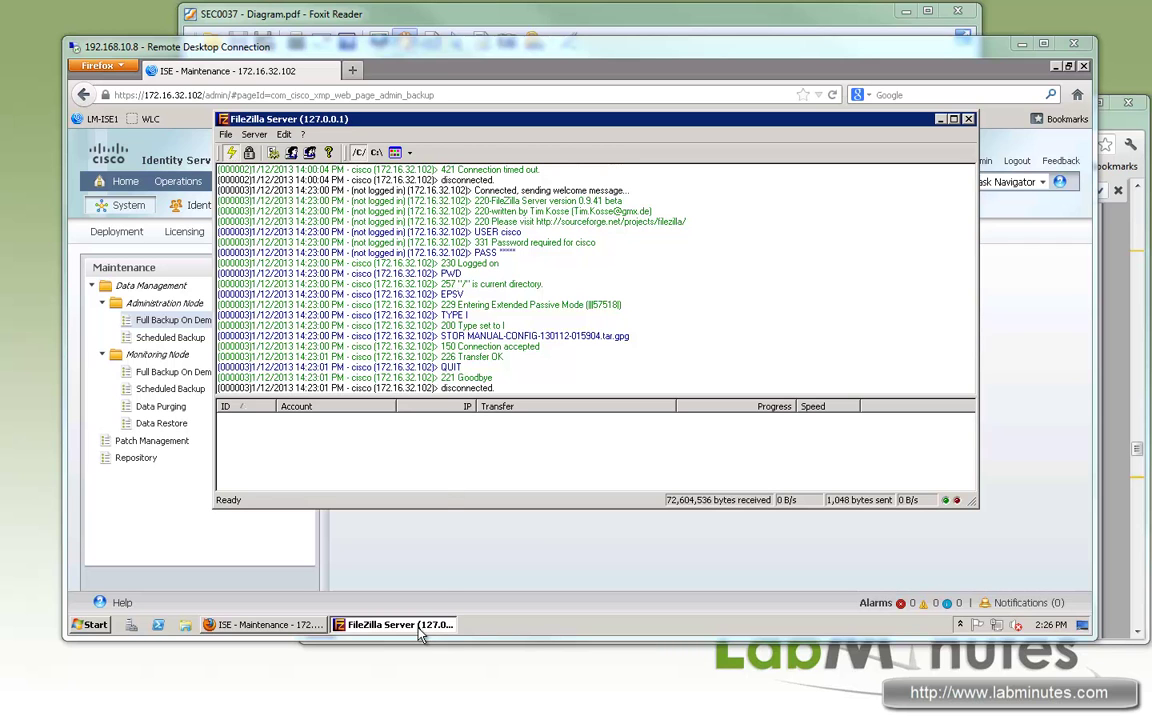
# Step: Verify the ISE Backup folder holds the 70,903 KB MANUAL-CONFIG-130112-015904.tar.gpg, then return to ISE
pyautogui.click(941, 121)
pyautogui.press('super+d')
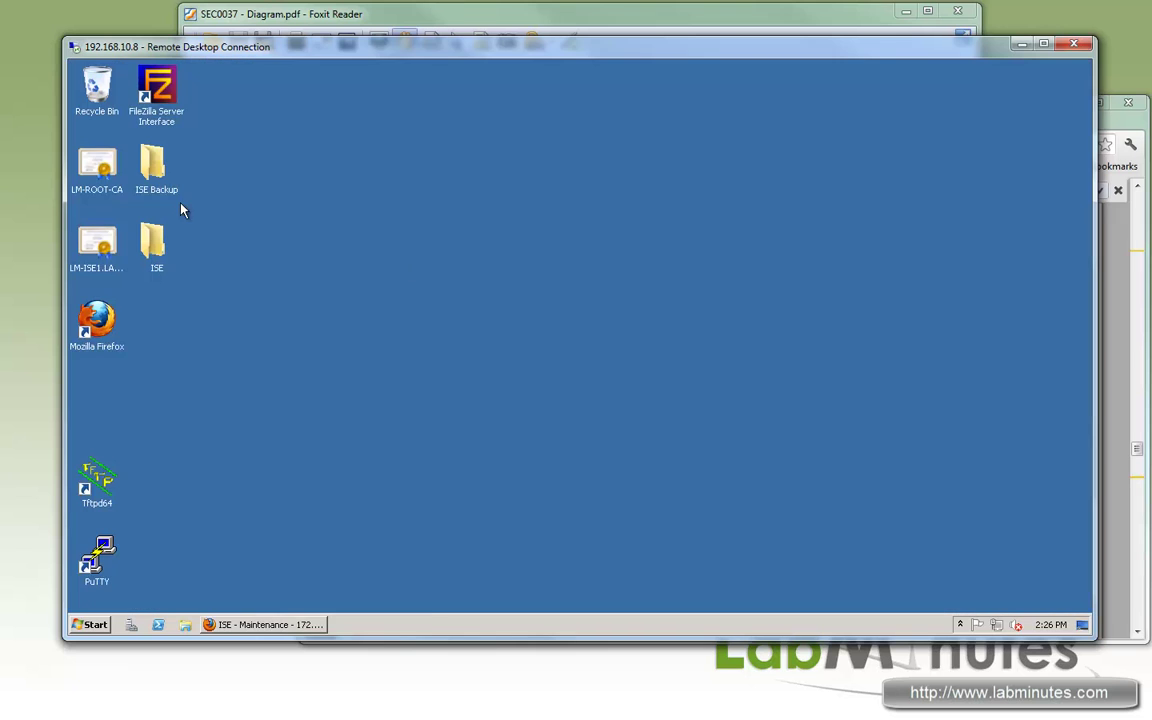
pyautogui.doubleClick(156, 165)
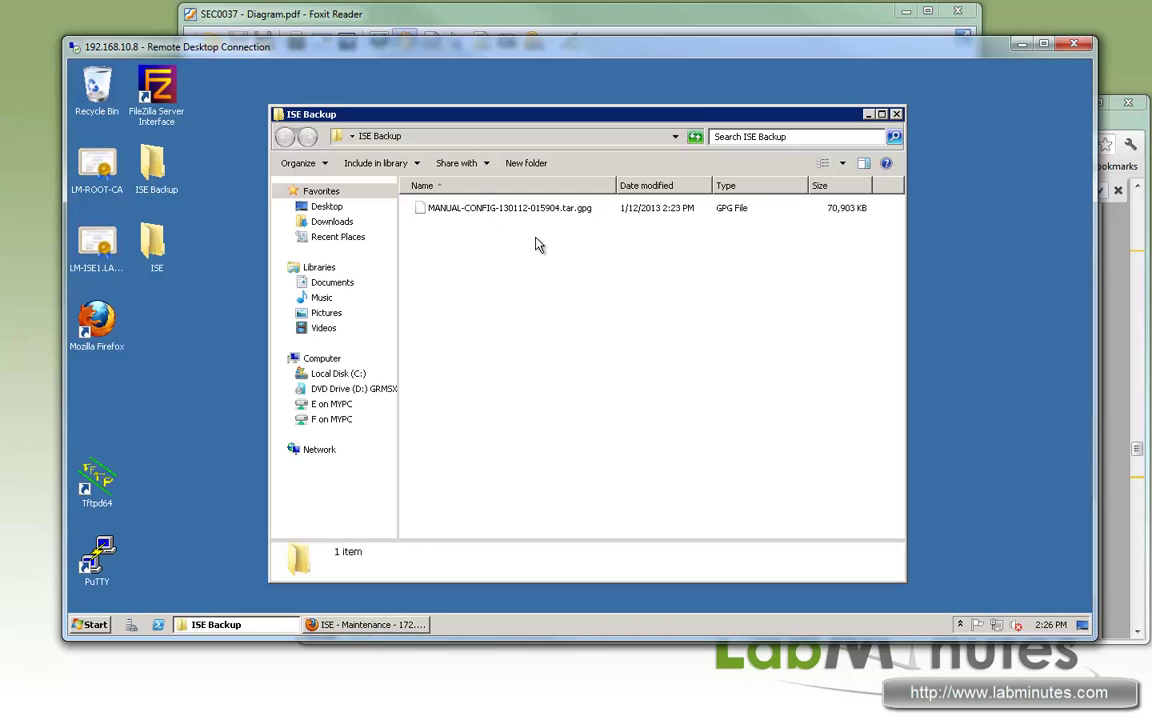
pyautogui.click(476, 214)
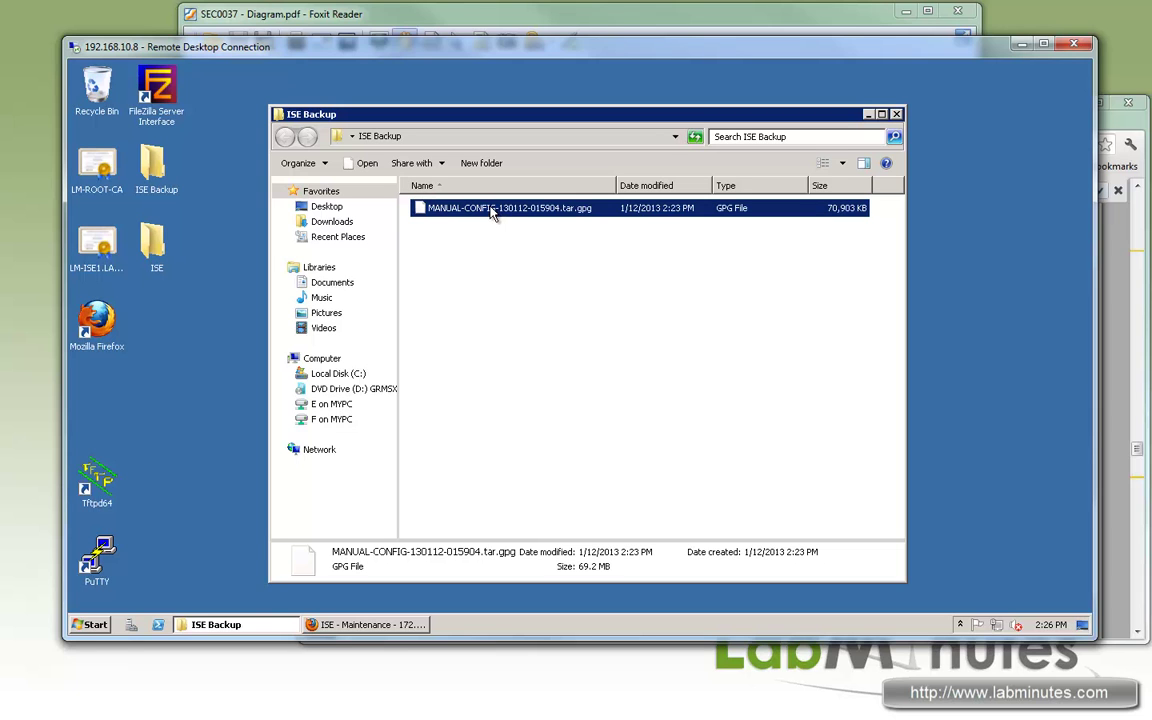
pyautogui.click(392, 626)
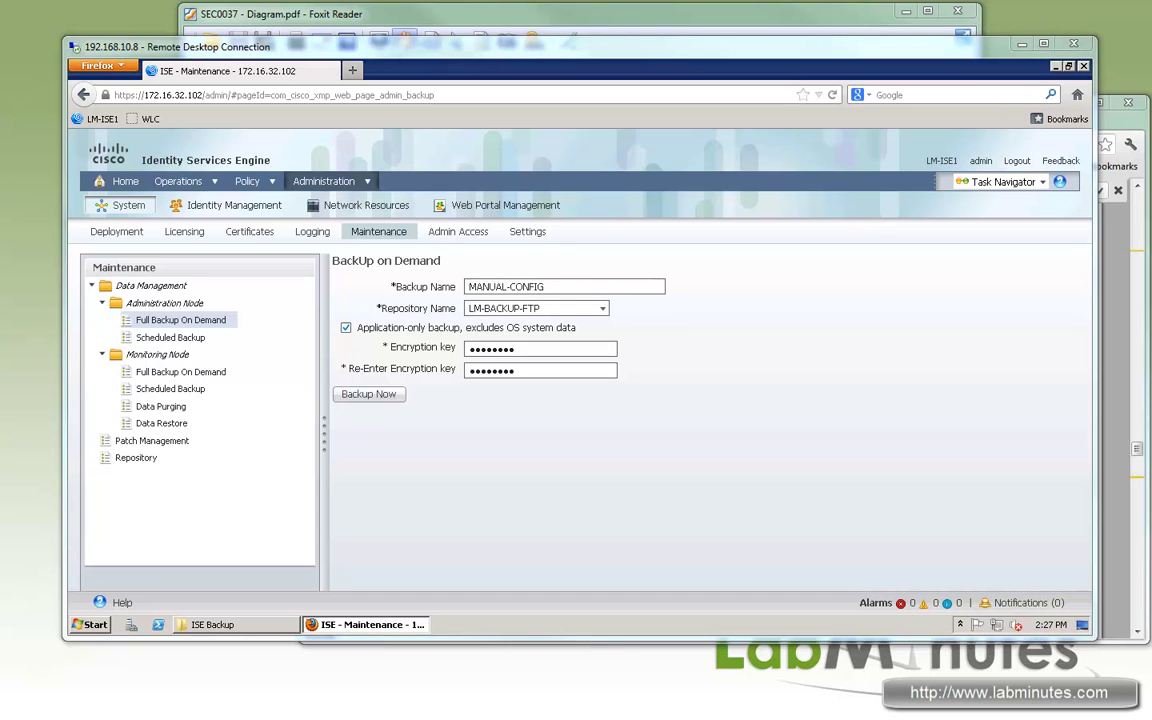
# Step: Revert the LM-ISE1 virtual machine to its Default snapshot via the Snapshot Manager
pyautogui.hotkey('alt', 'Tab')
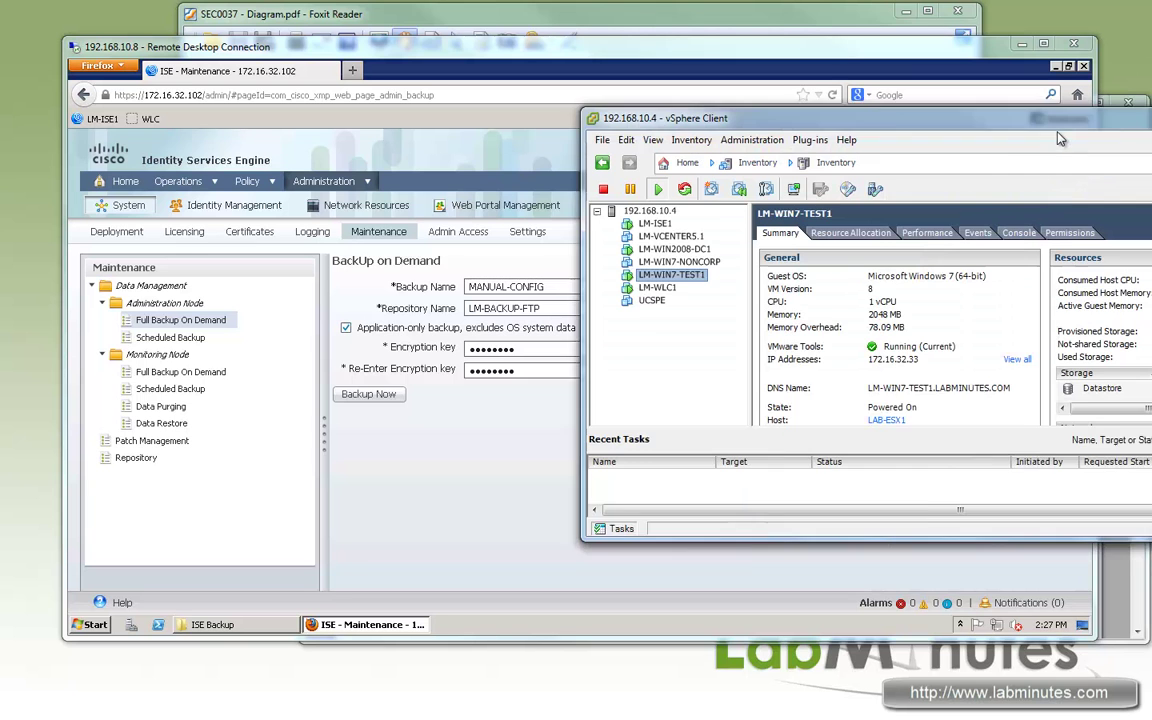
pyautogui.moveTo(990, 150); pyautogui.dragTo(808, 201)
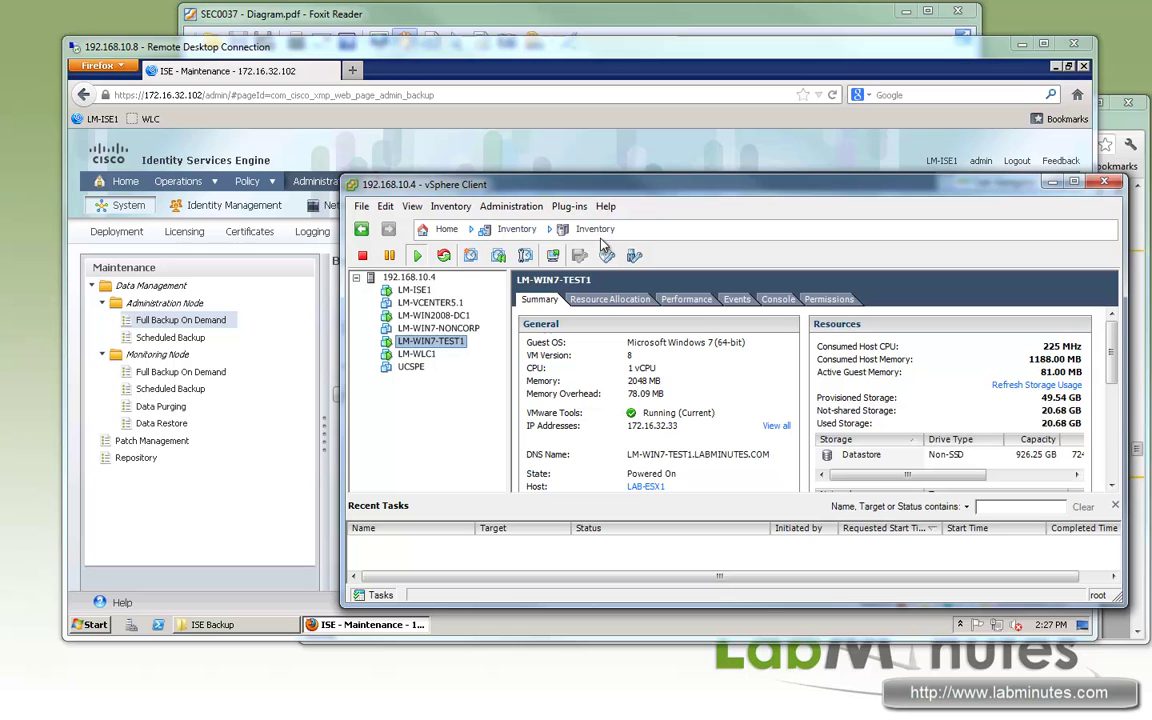
pyautogui.click(414, 291)
pyautogui.rightClick(413, 292)
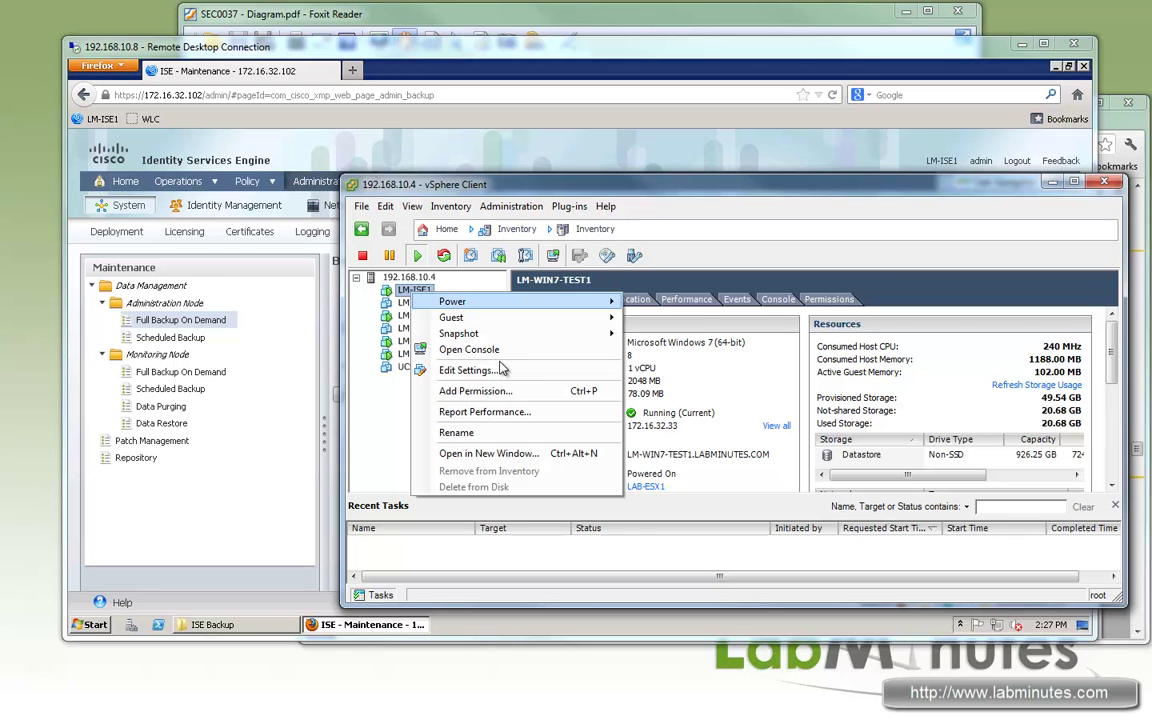
pyautogui.moveTo(507, 340)
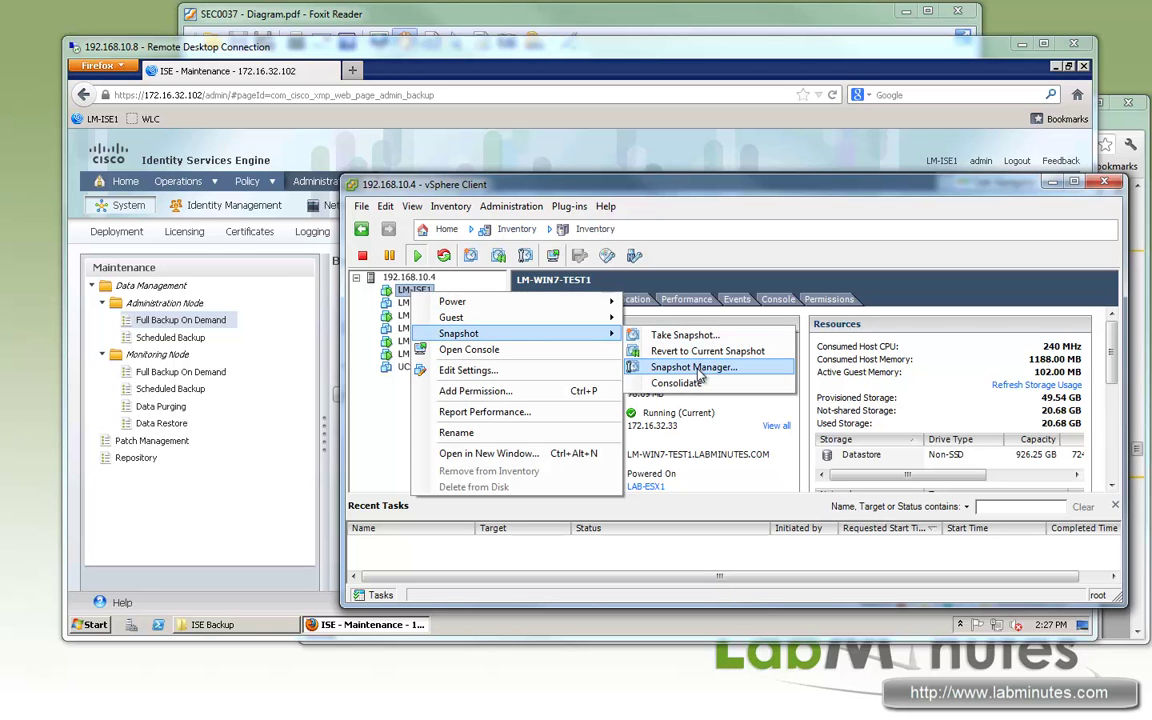
pyautogui.click(697, 368)
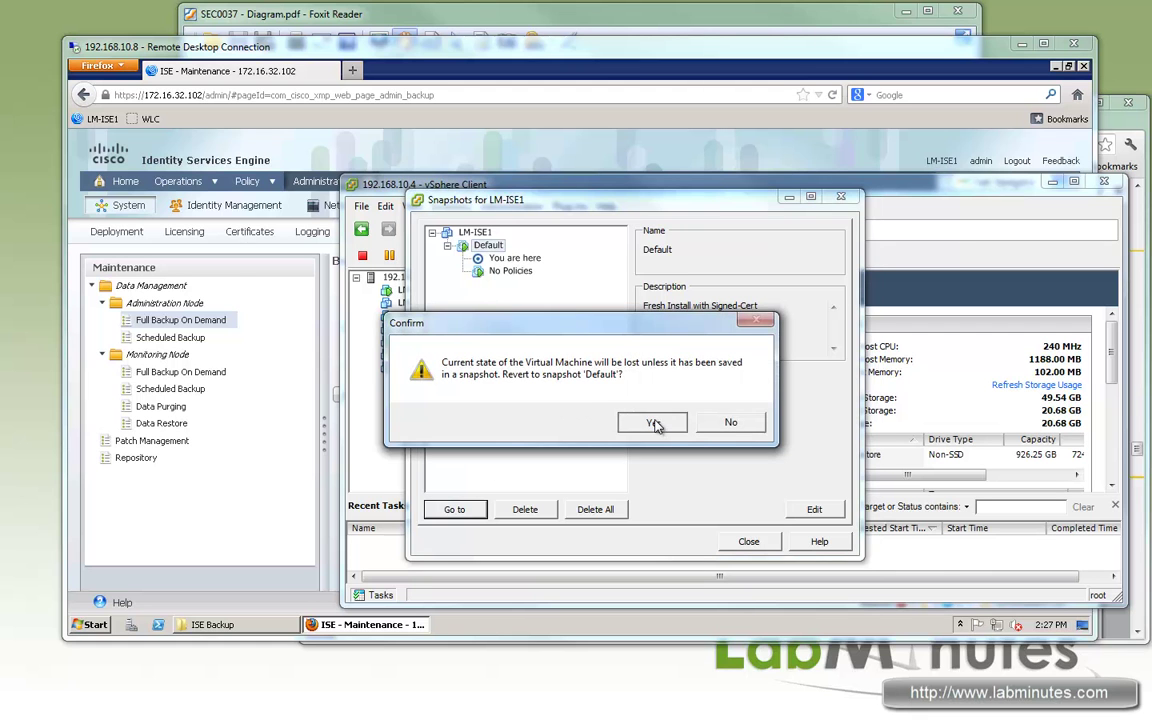
pyautogui.click(653, 423)
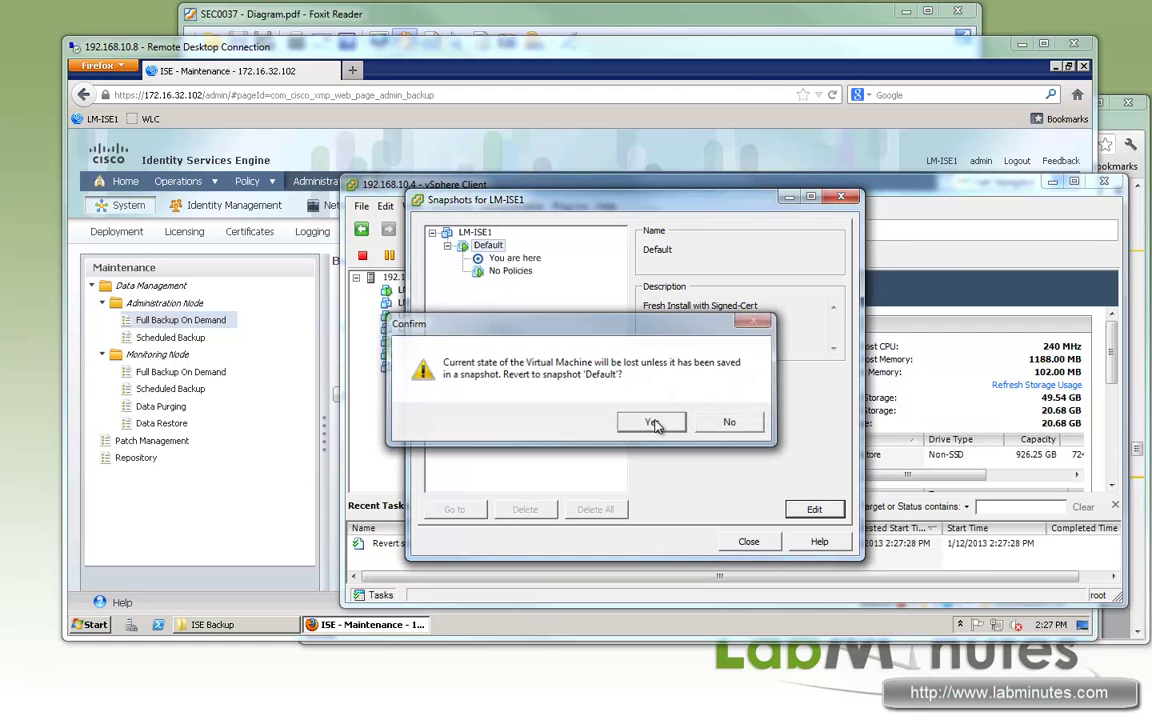
pyautogui.click(748, 541)
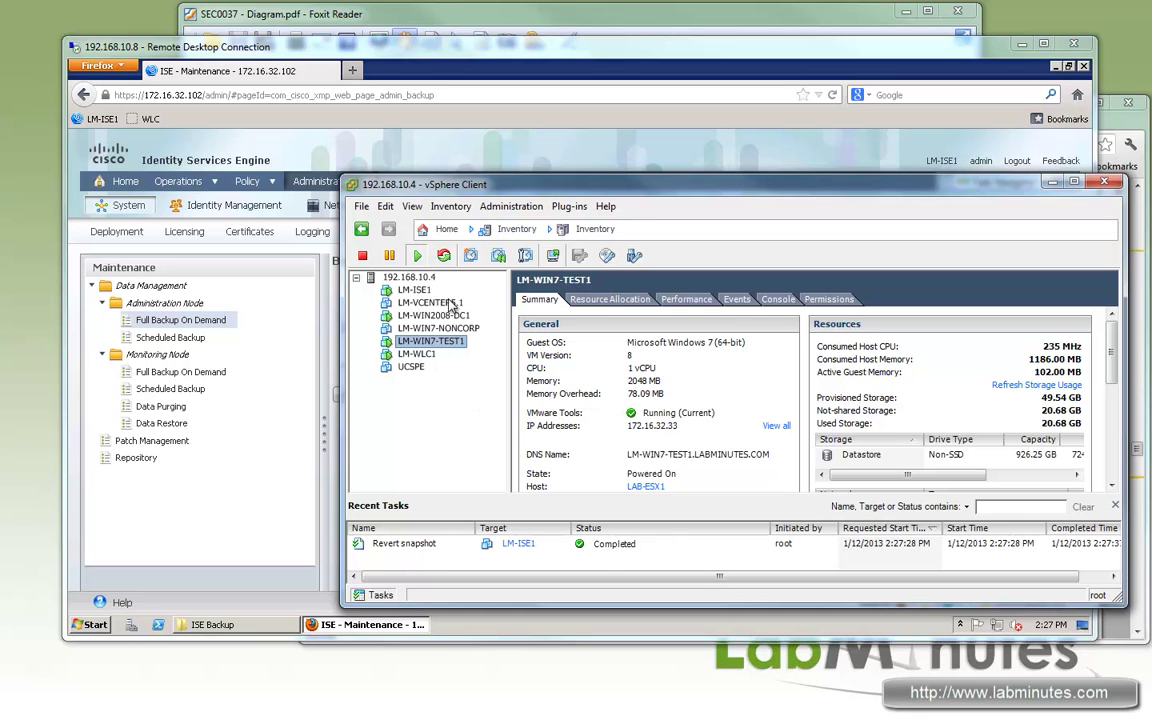
# Step: Power-reset the LM-ISE1 virtual machine and confirm the reset
pyautogui.click(414, 290)
pyautogui.rightClick(414, 290)
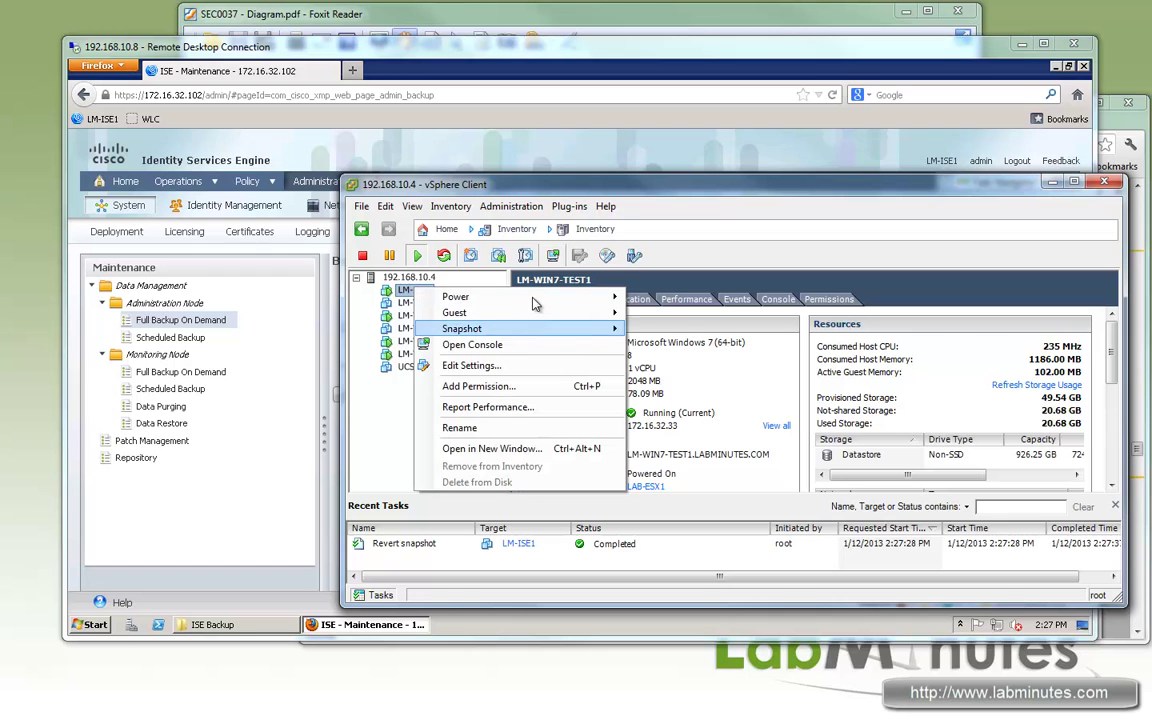
pyautogui.moveTo(540, 297)
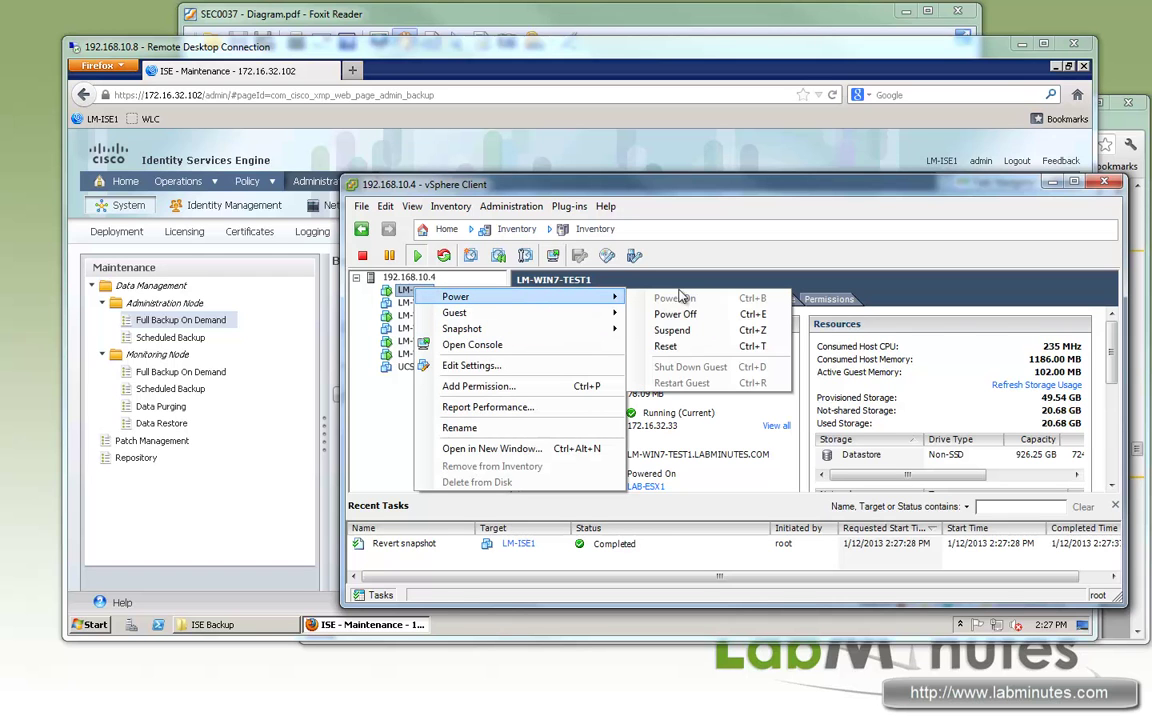
pyautogui.click(667, 347)
pyautogui.click(583, 421)
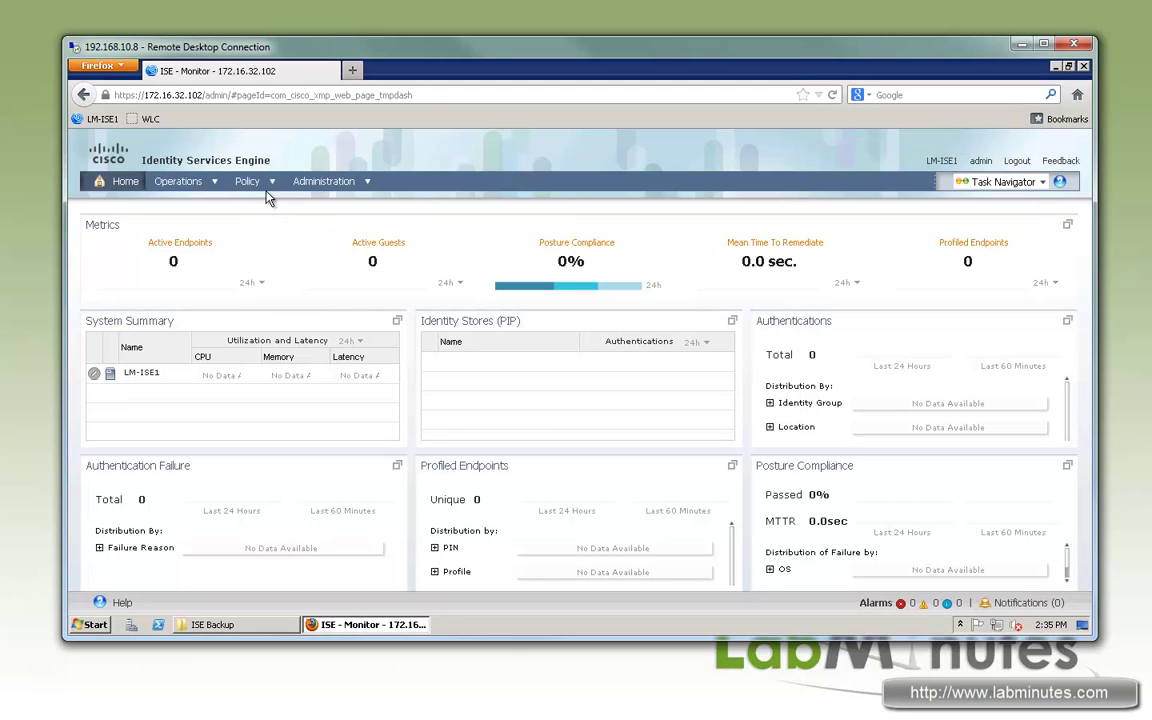
# Step: Open Policy > Authentication to confirm only the MAB, Dot1X and Default Rule entries remain
pyautogui.moveTo(268, 186)
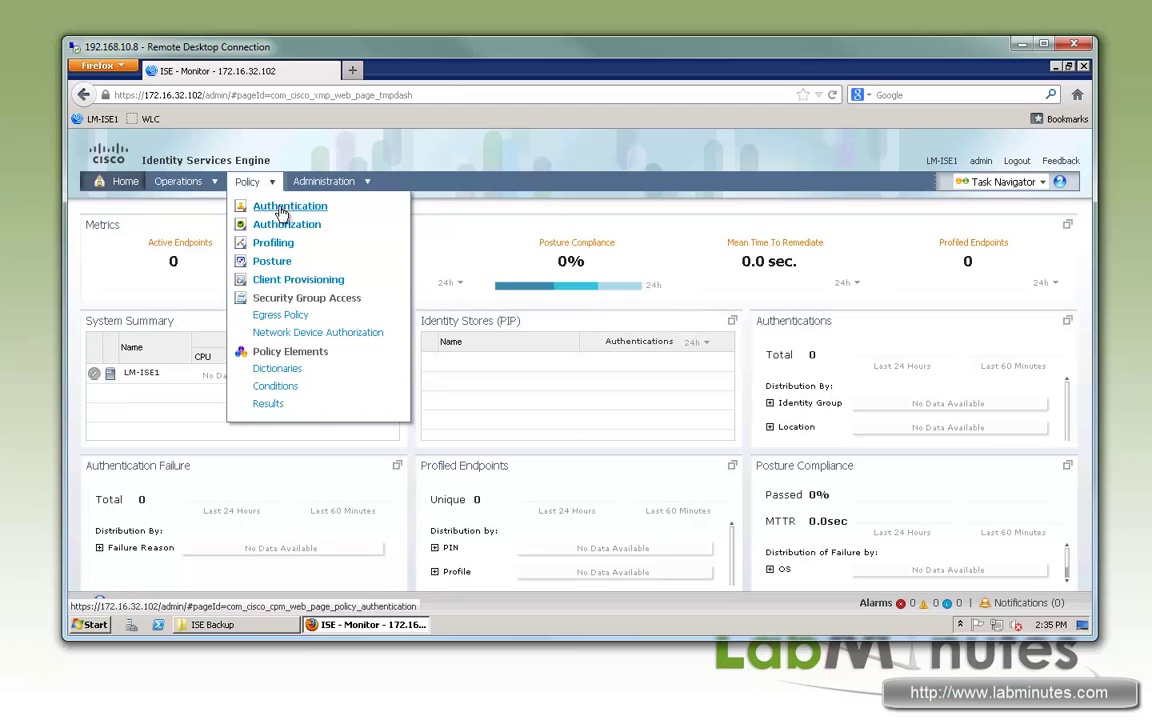
pyautogui.click(284, 212)
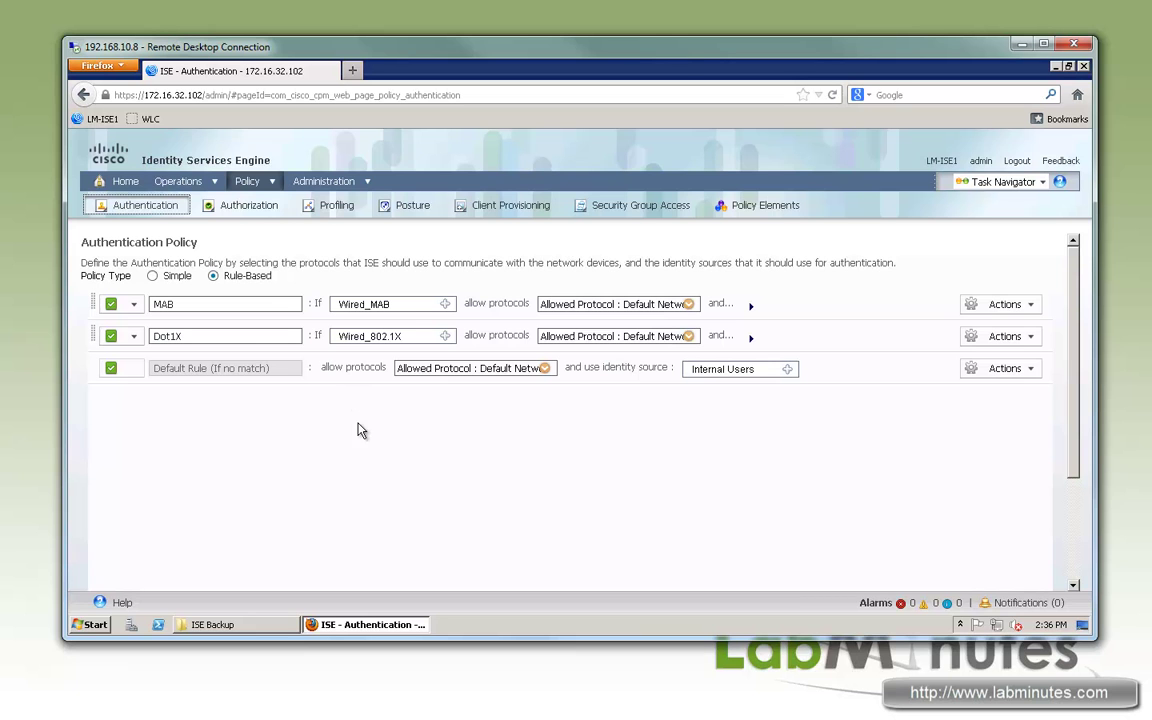
pyautogui.moveTo(268, 184)
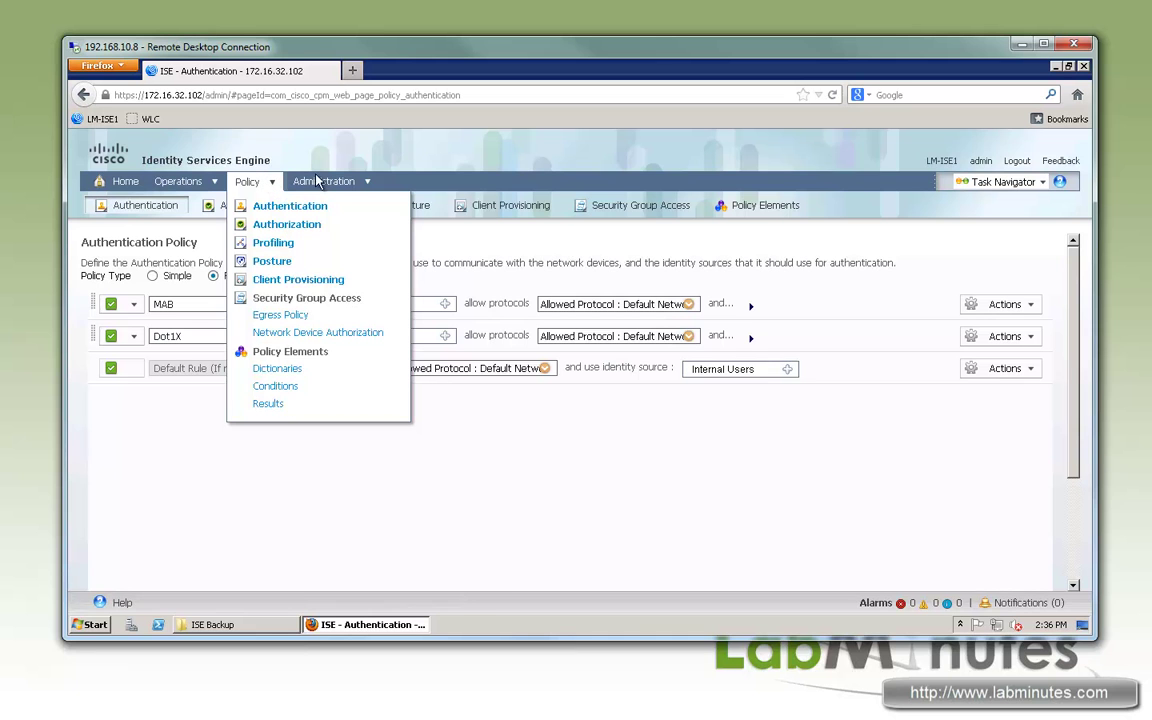
pyautogui.moveTo(330, 185)
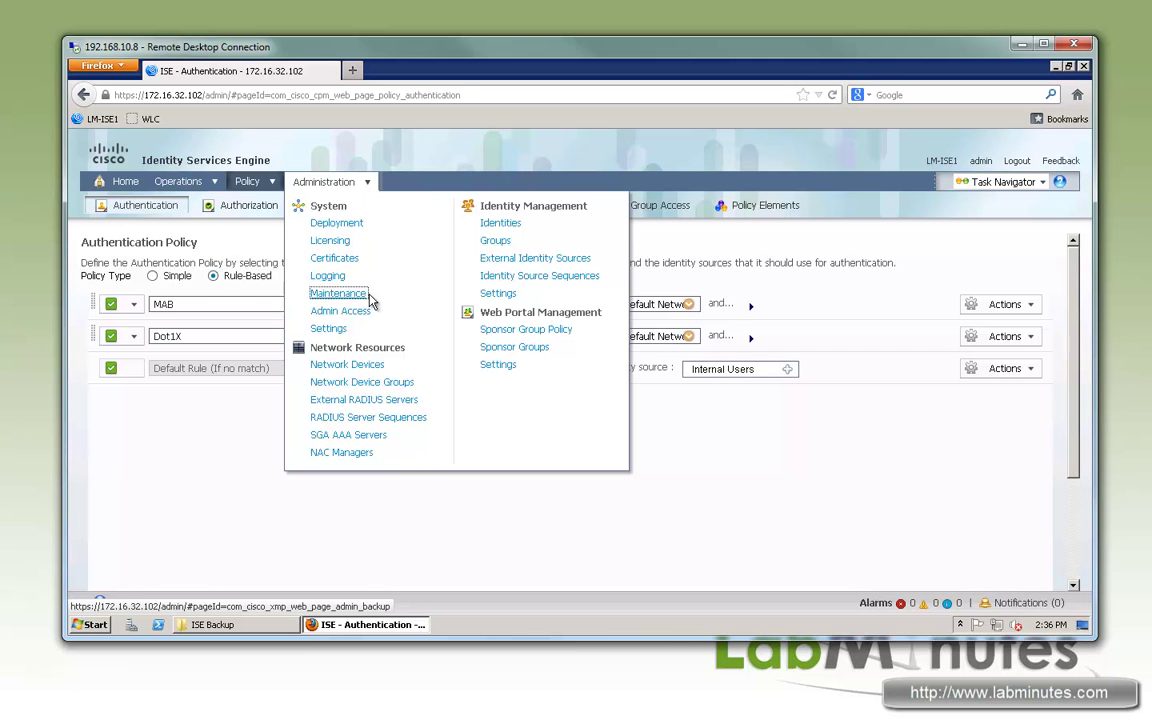
# Step: Navigate to the Administration Maintenance Repository list under Data Management
pyautogui.click(358, 295)
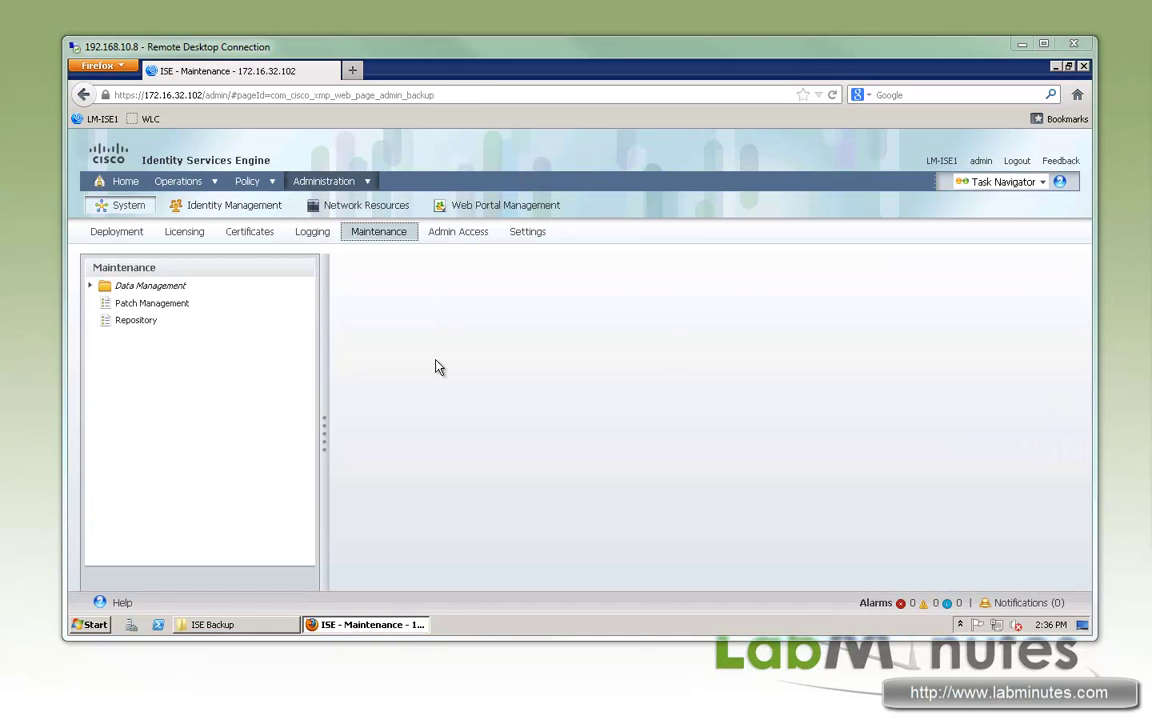
pyautogui.click(91, 286)
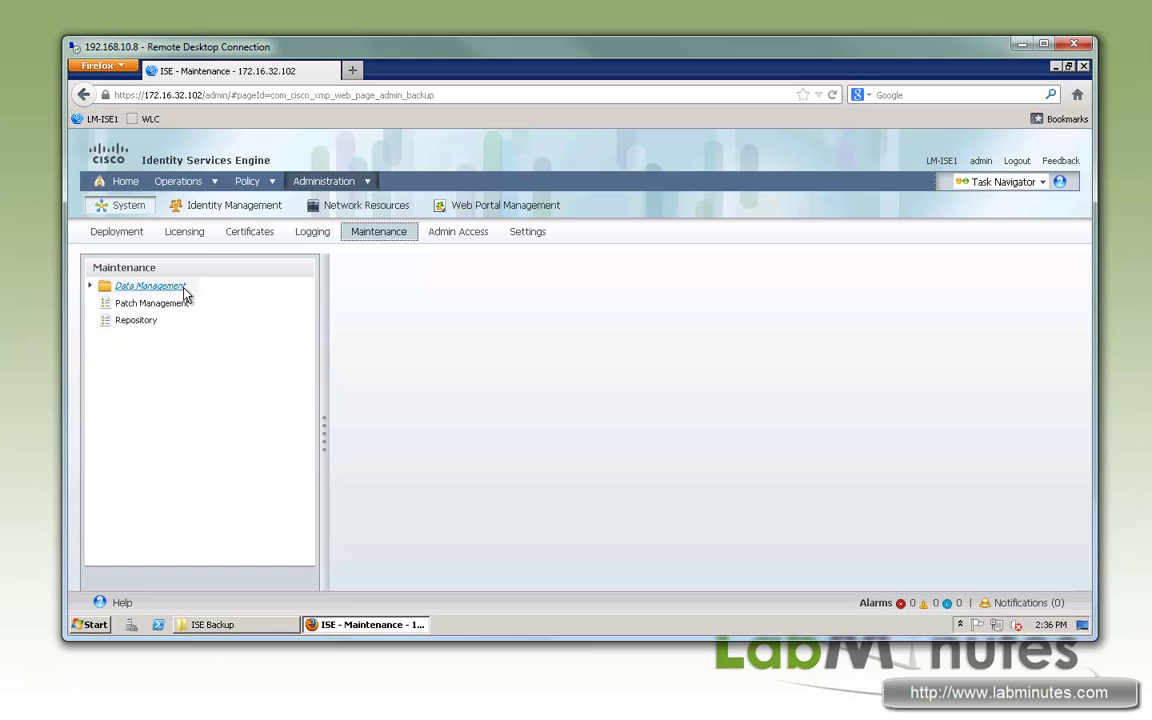
pyautogui.click(101, 302)
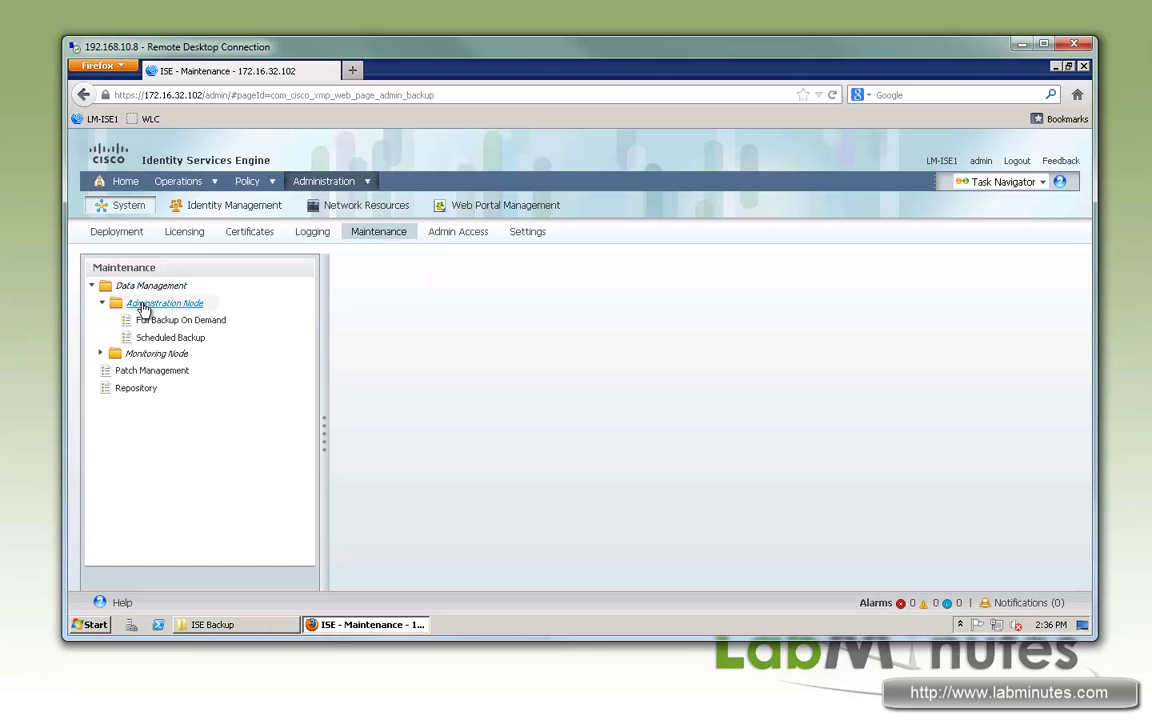
pyautogui.click(136, 389)
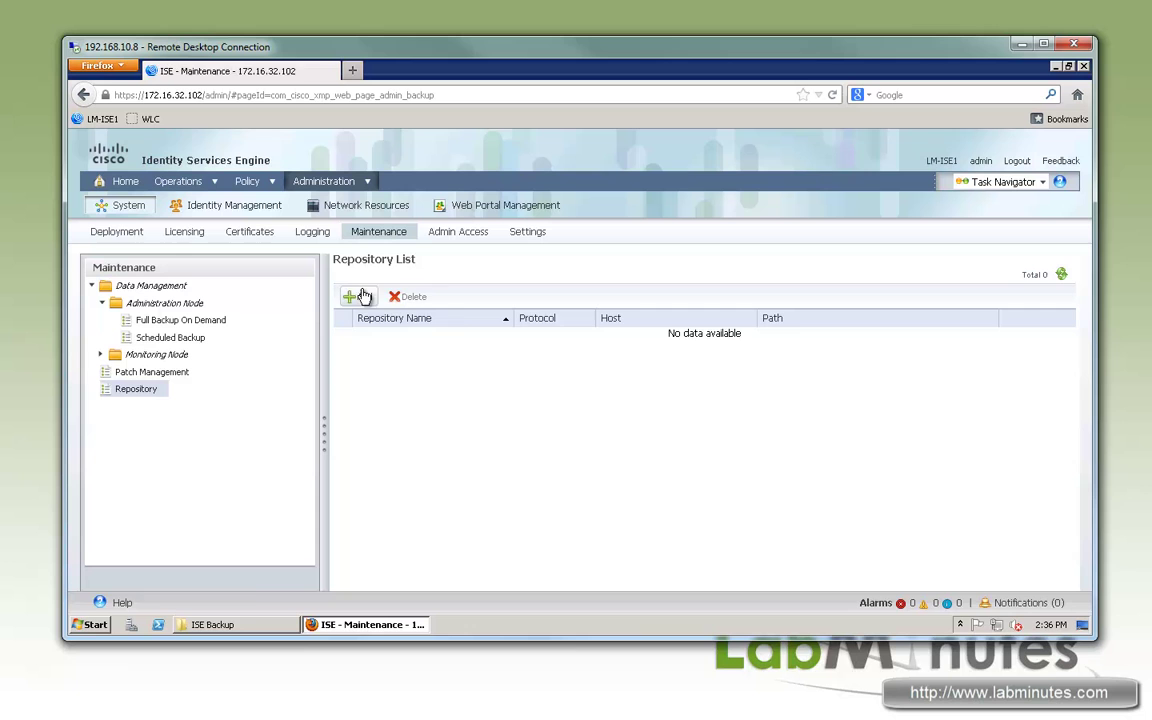
# Step: Add FTP repository LM-BACKUP-FTP with path / and server 172.16.32.40, fill in the FTP credentials, and submit
pyautogui.click(358, 297)
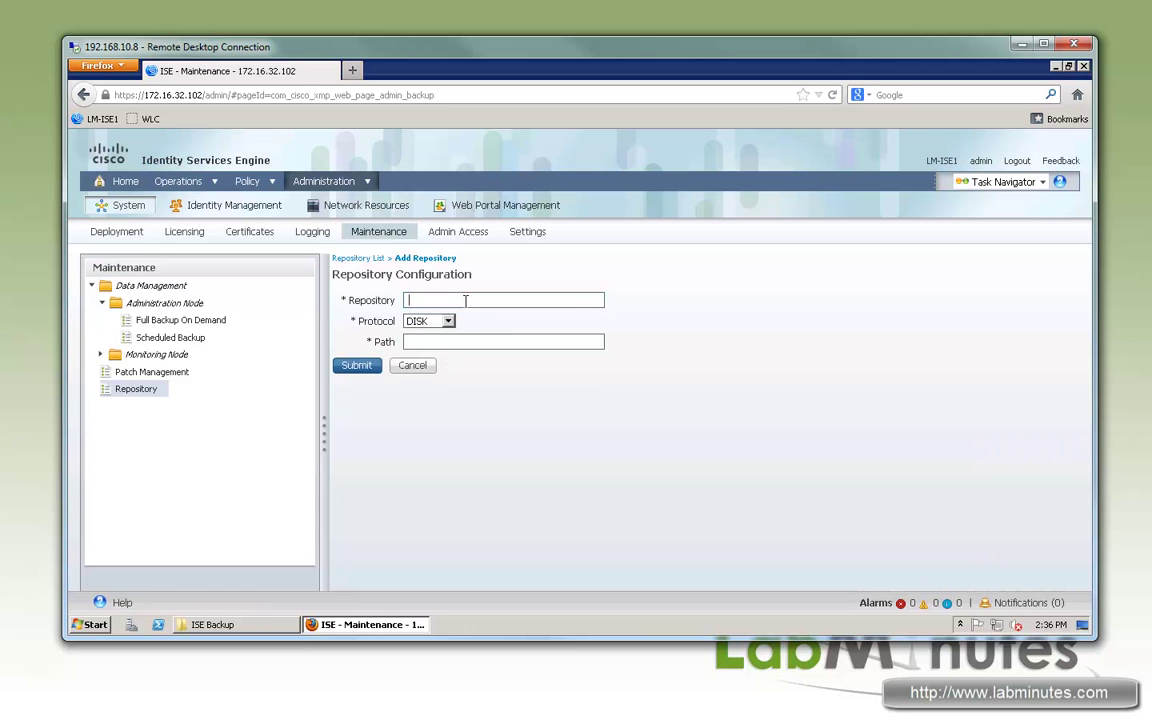
pyautogui.write('LM-B')
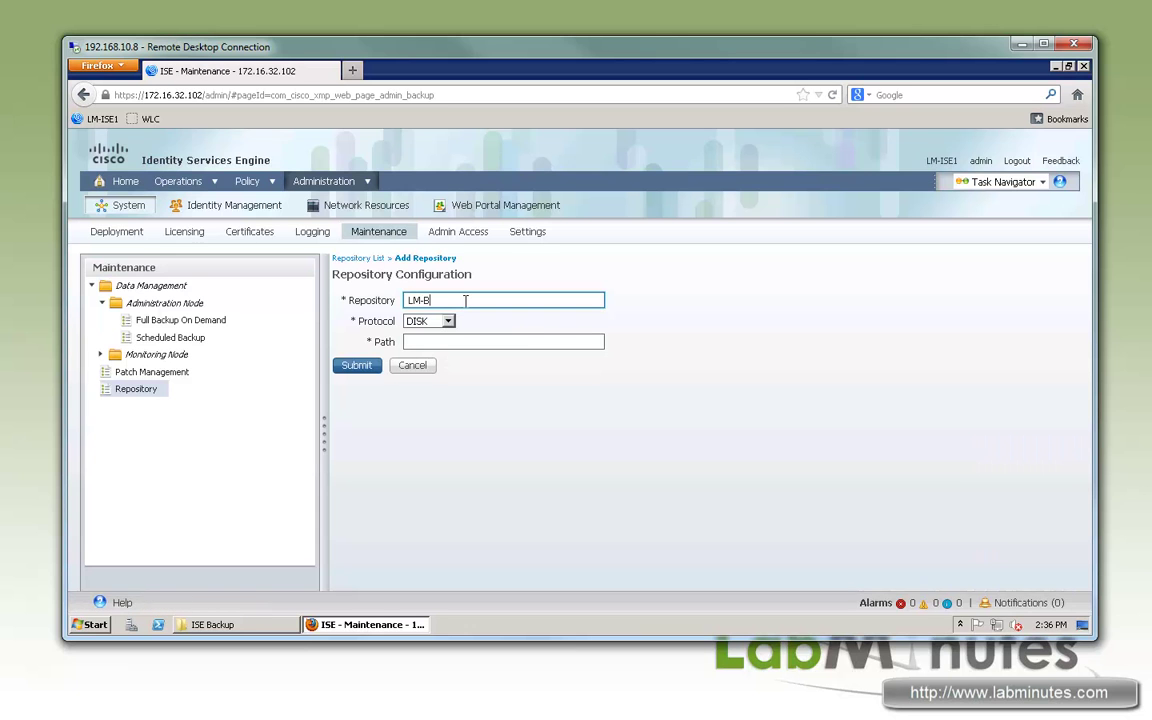
pyautogui.write('ACKUP-FTPP')
pyautogui.press('BackSpace')
pyautogui.click(447, 321)
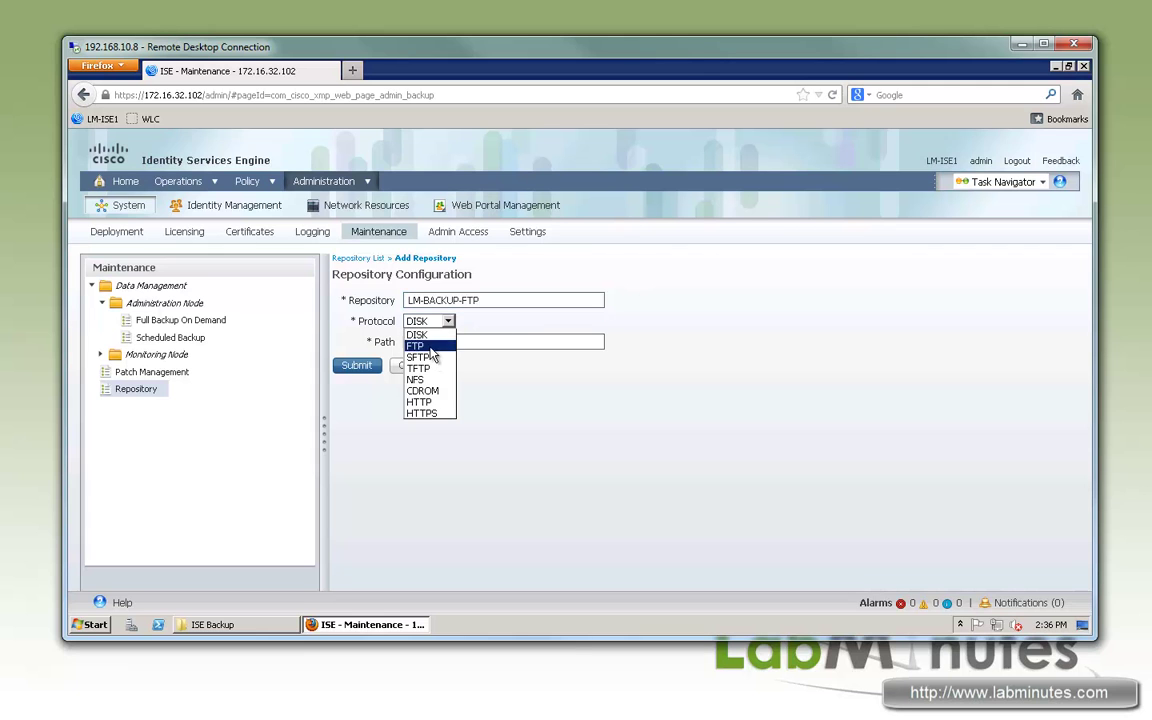
pyautogui.click(432, 346)
pyautogui.write('/')
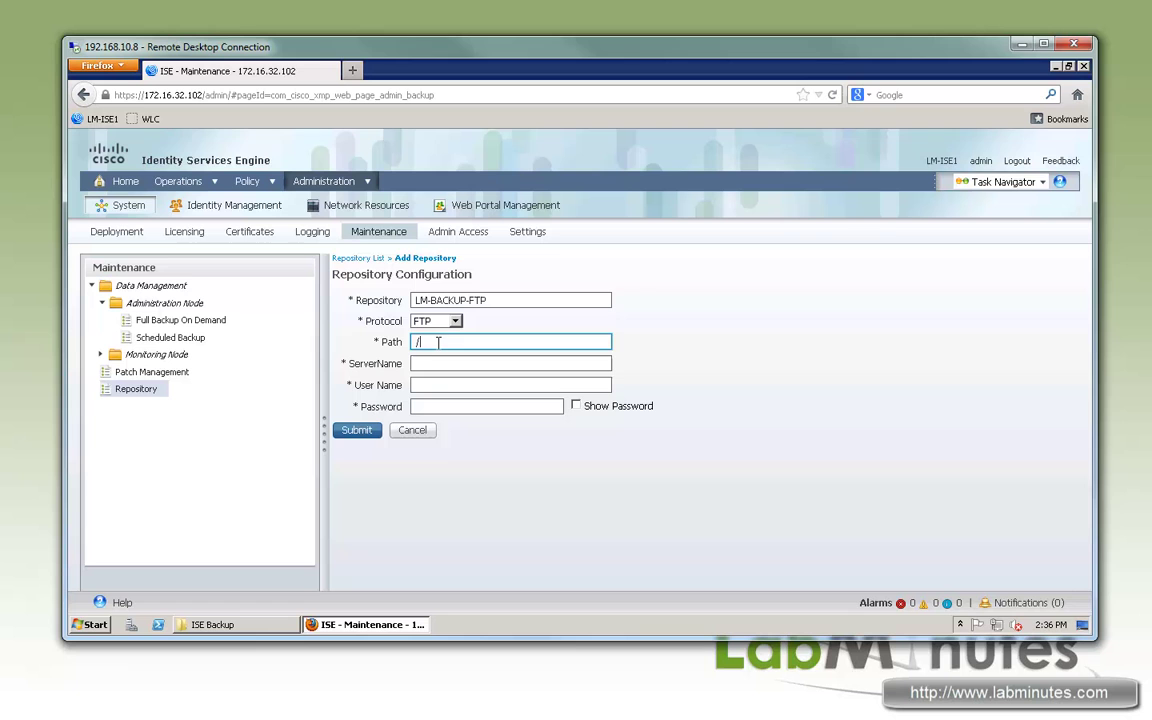
pyautogui.press('Tab')
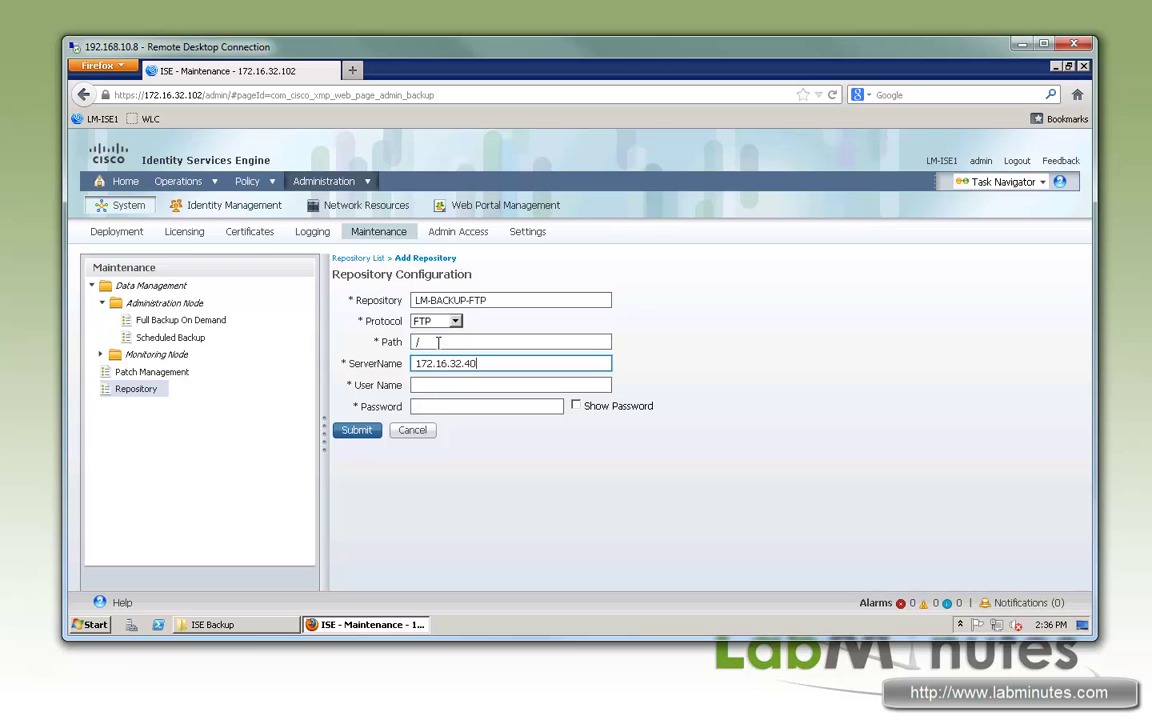
pyautogui.press('Tab')
pyautogui.write('cisco')
pyautogui.press('Tab')
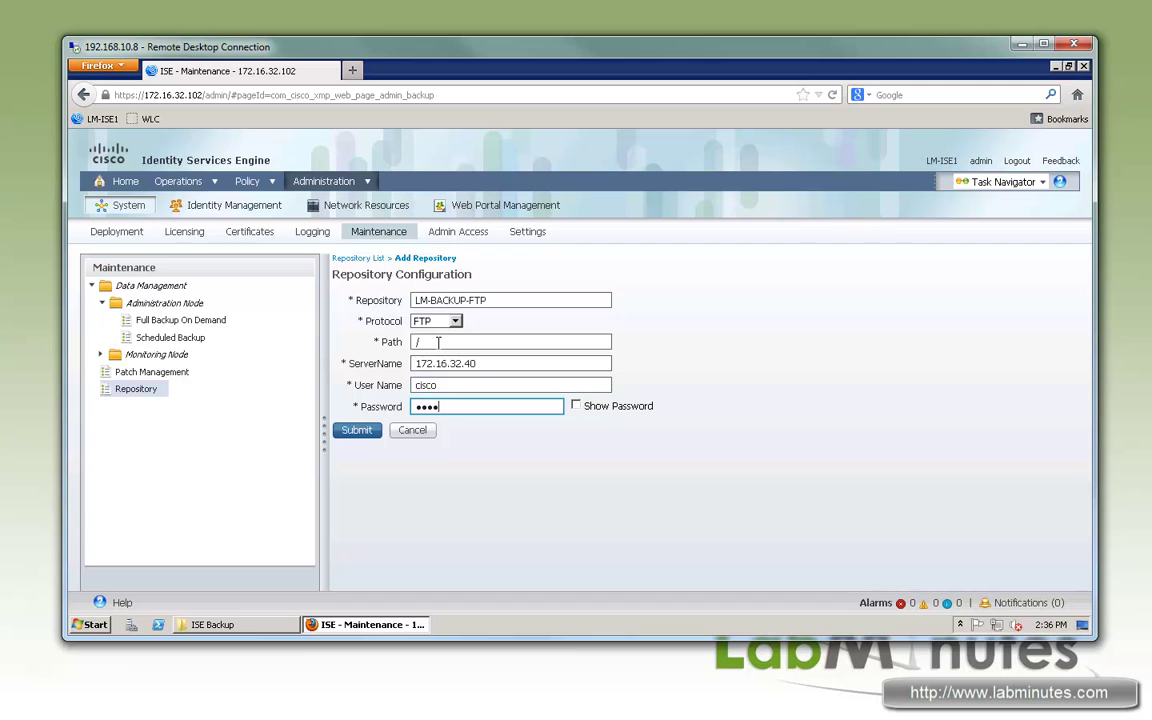
pyautogui.click(357, 430)
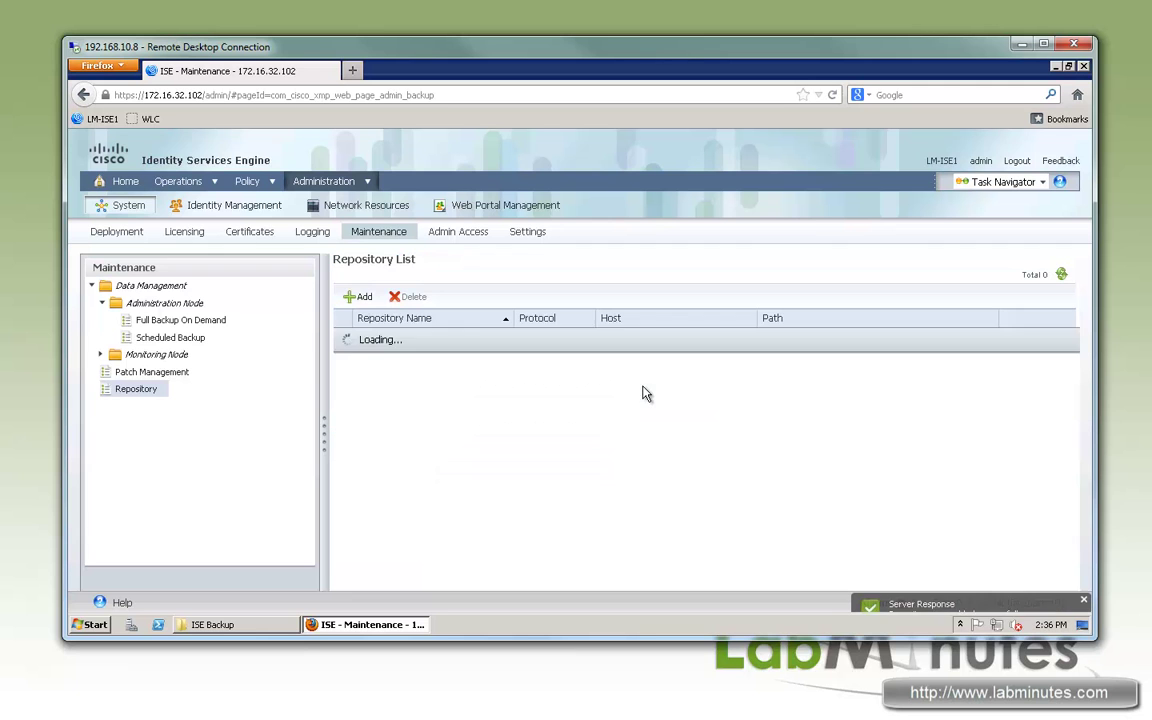
# Step: Log in over SSH with PuTTY to the ISE node at 172.16.32.102 as admin
pyautogui.click(348, 626)
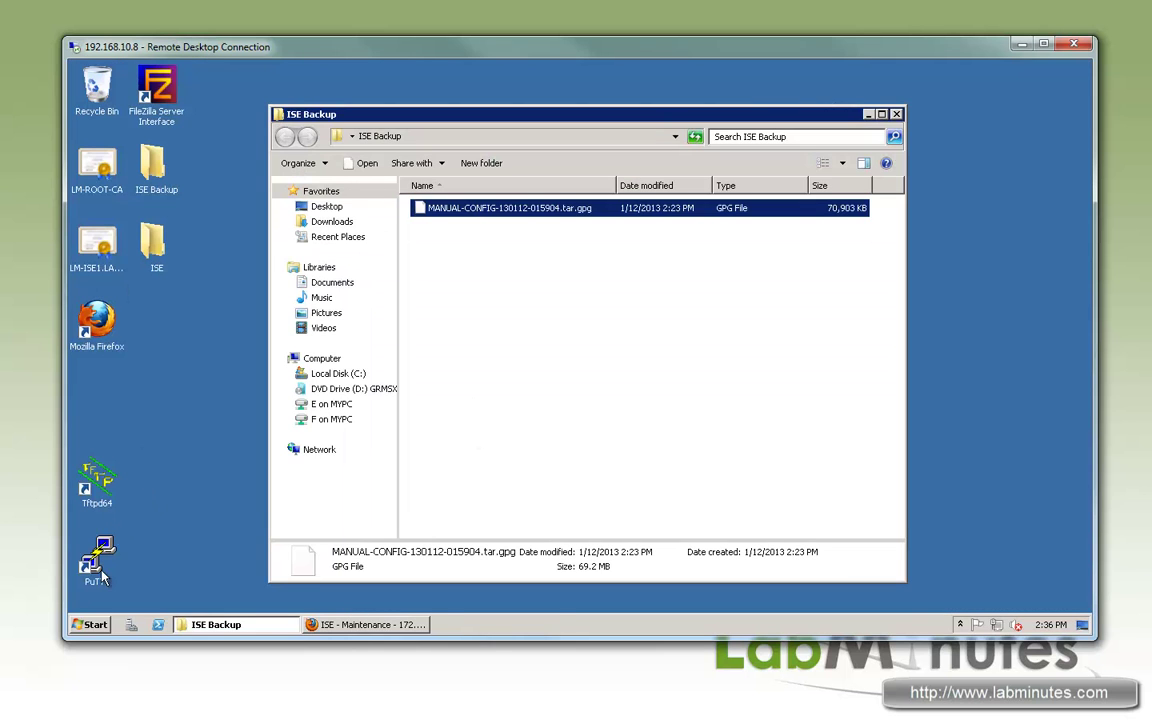
pyautogui.doubleClick(98, 550)
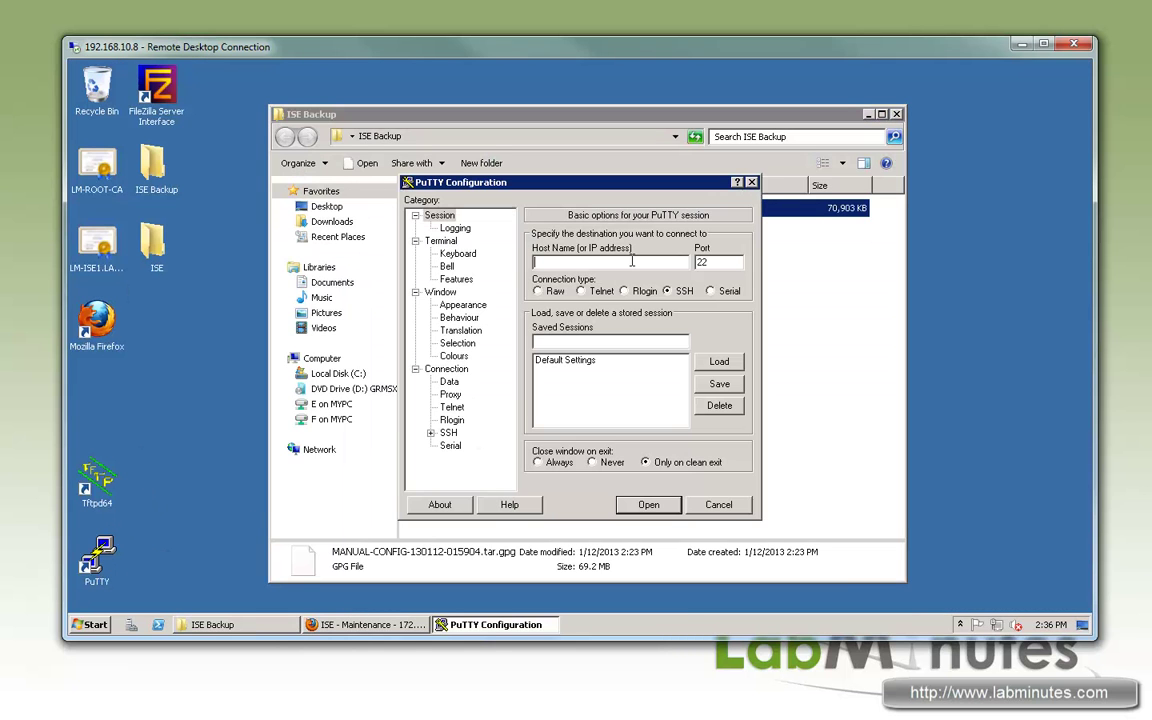
pyautogui.write('172.16.32.102')
pyautogui.press('Return')
pyautogui.write('admin')
pyautogui.press('Return')
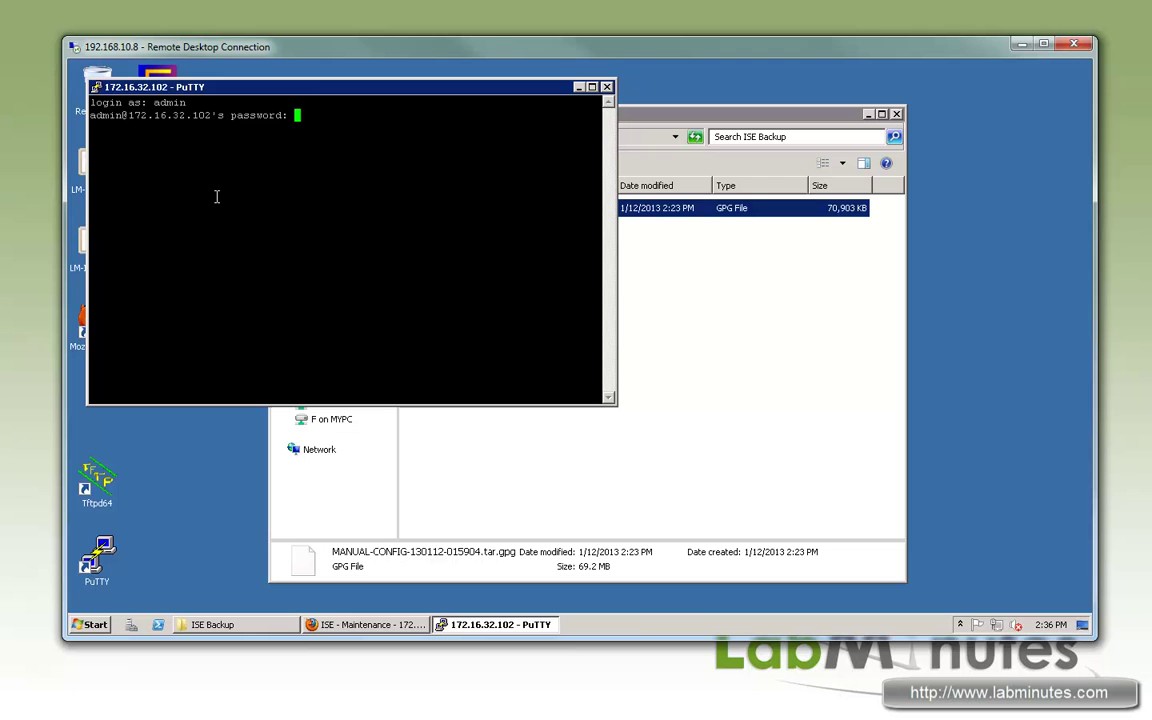
pyautogui.press('Return')
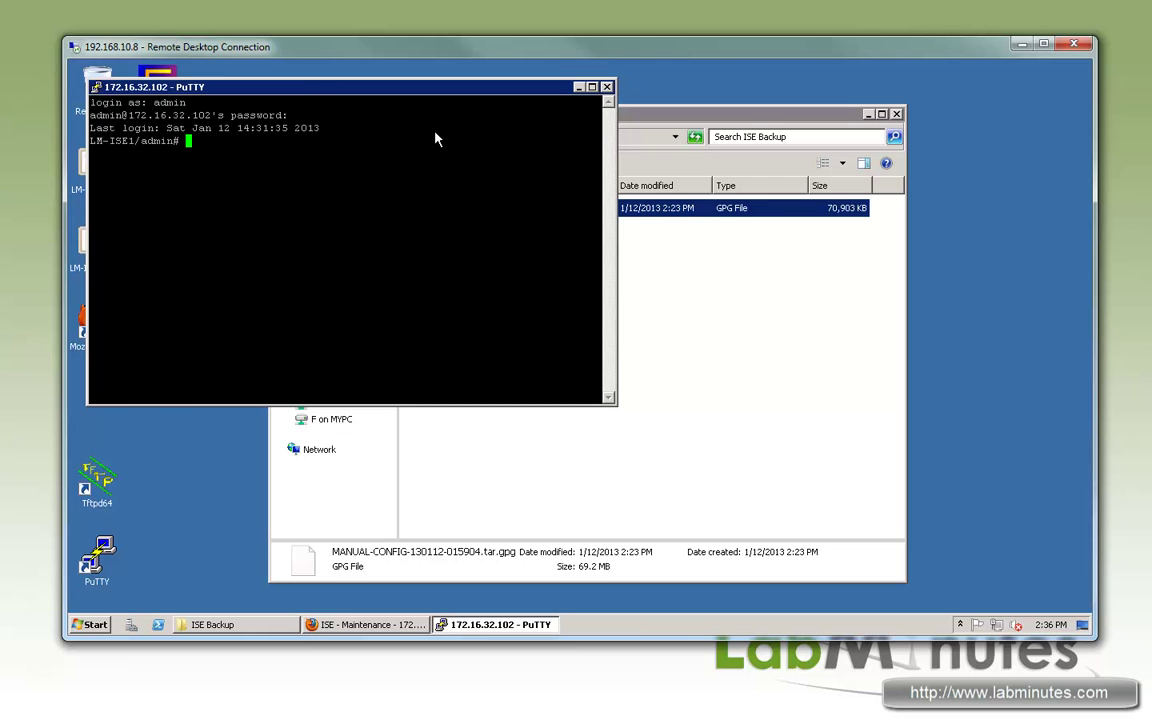
# Step: Move the PuTTY window aside and open FileZilla Server from the system tray
pyautogui.moveTo(355, 87); pyautogui.dragTo(496, 134)
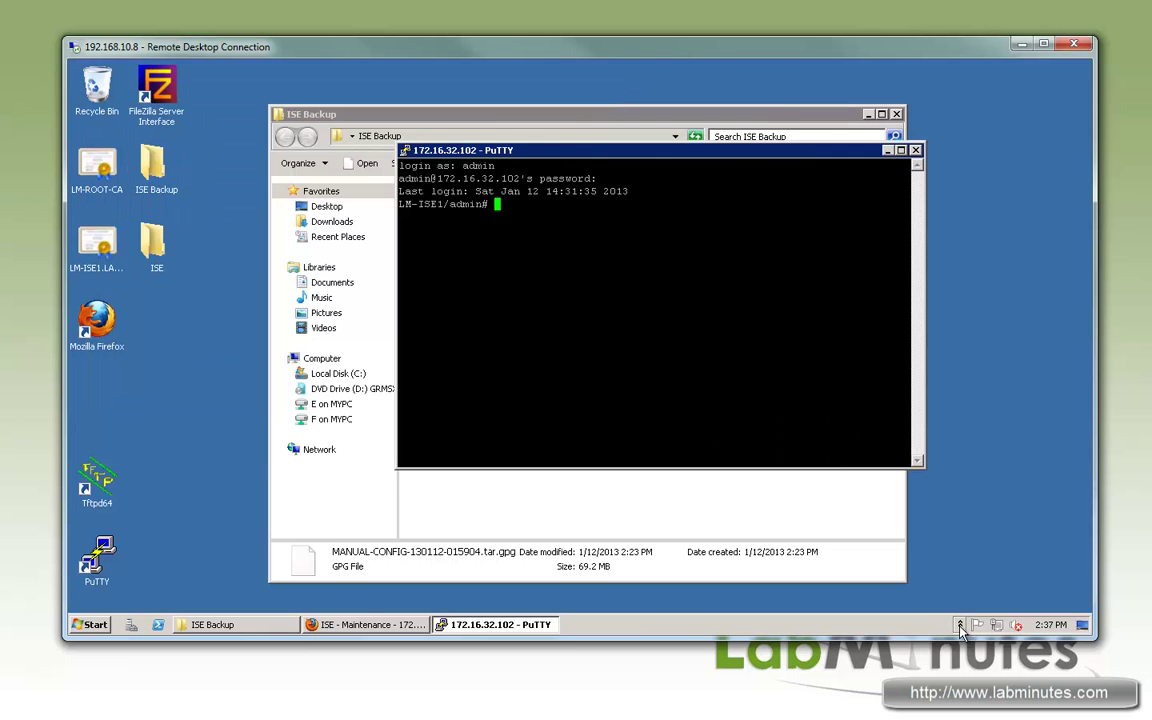
pyautogui.click(960, 624)
pyautogui.doubleClick(972, 564)
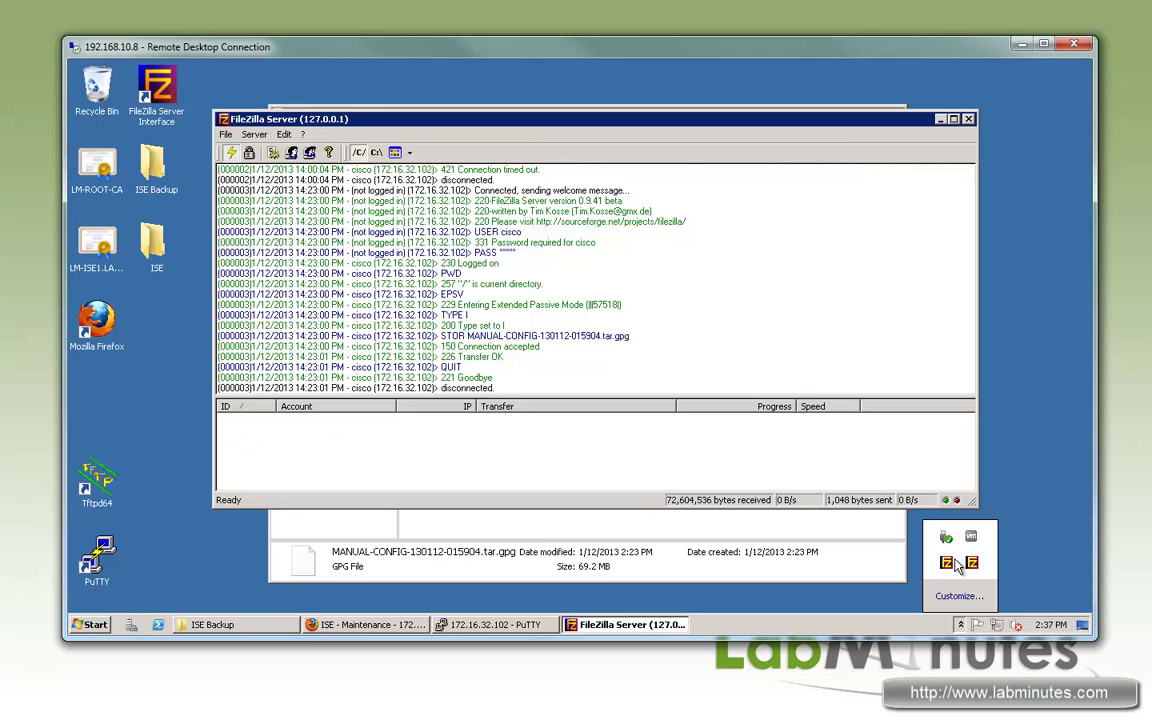
# Step: Clear the FileZilla Server log and bring the PuTTY session forward
pyautogui.rightClick(390, 195)
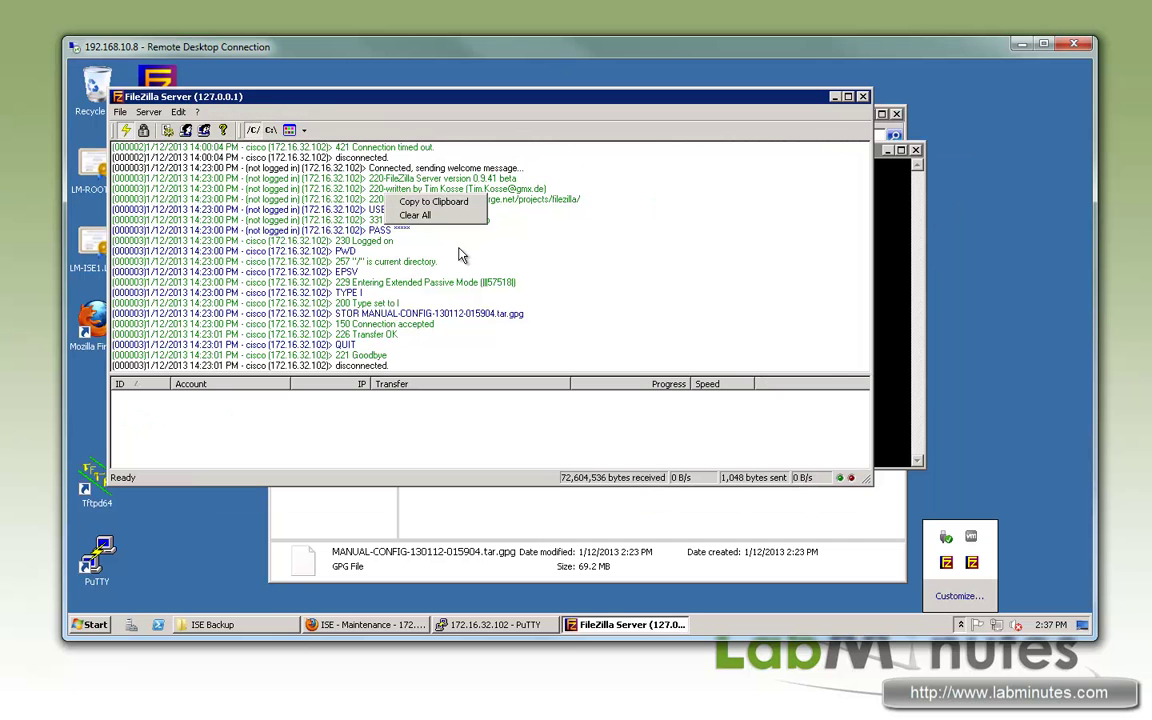
pyautogui.click(432, 230)
pyautogui.click(918, 212)
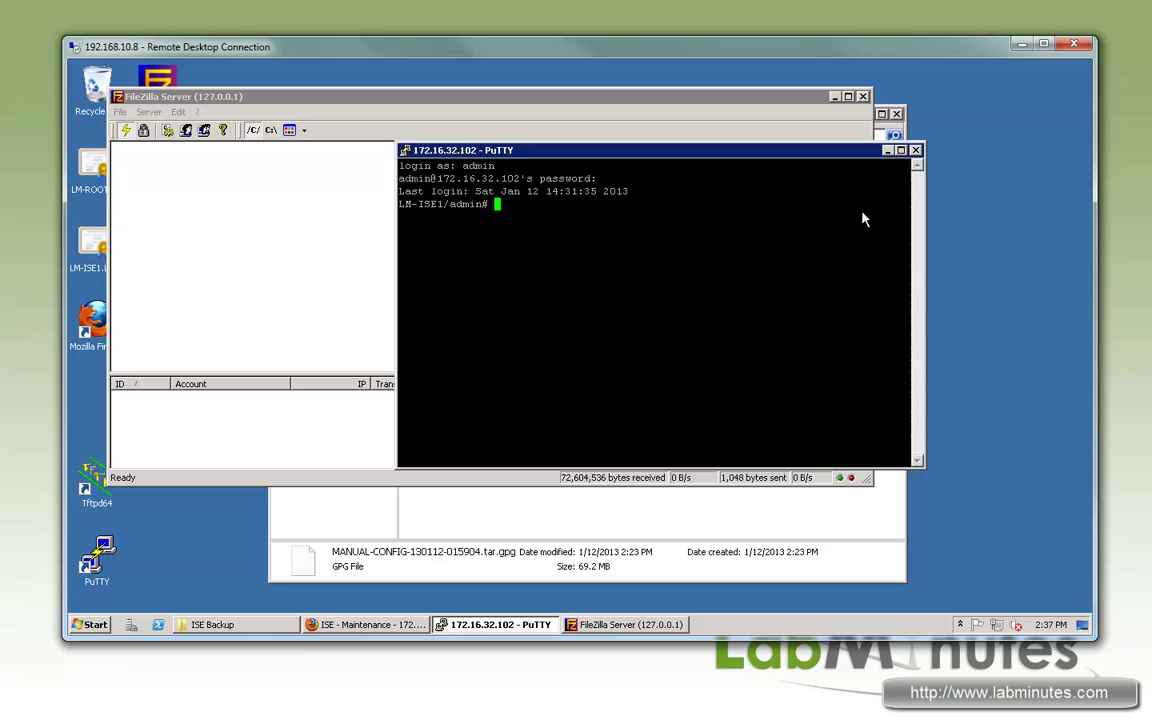
pyautogui.moveTo(660, 150); pyautogui.dragTo(786, 204)
# Step: Run 'sh repository LM-BACKUP-FTP' to list MANUAL-CONFIG-130112-015904.tar.gpg, then begin typing restore
pyautogui.write('sh repository ')
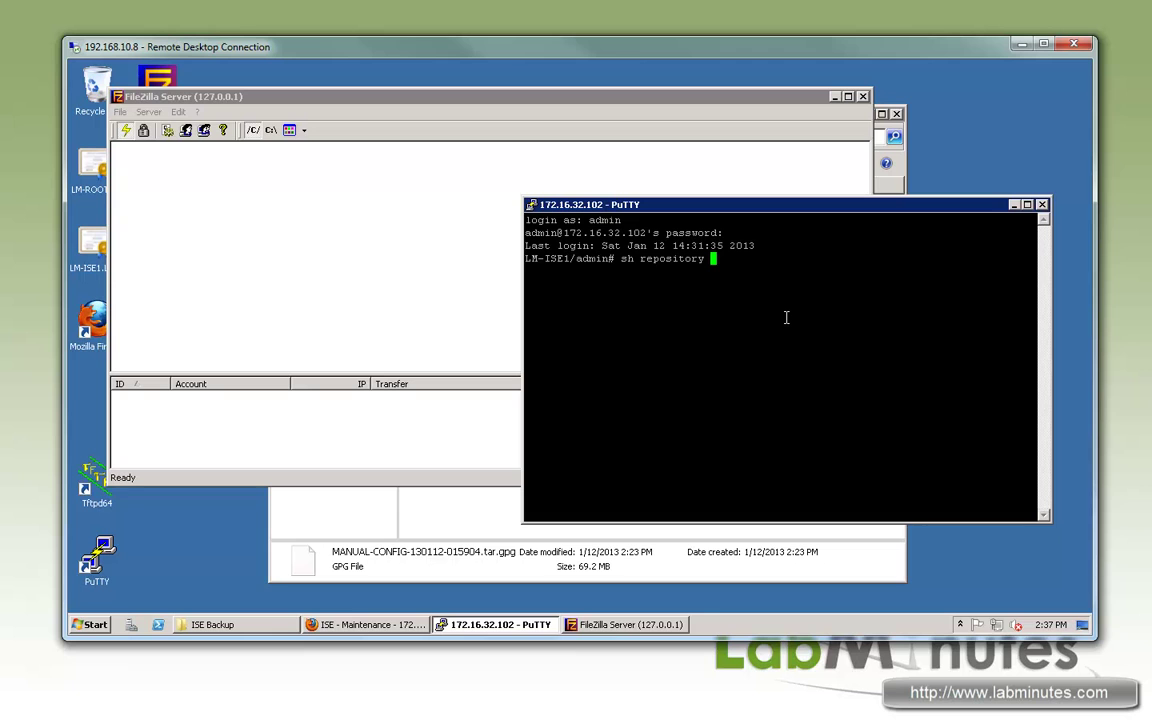
pyautogui.write('LM-BACKUP-FTP')
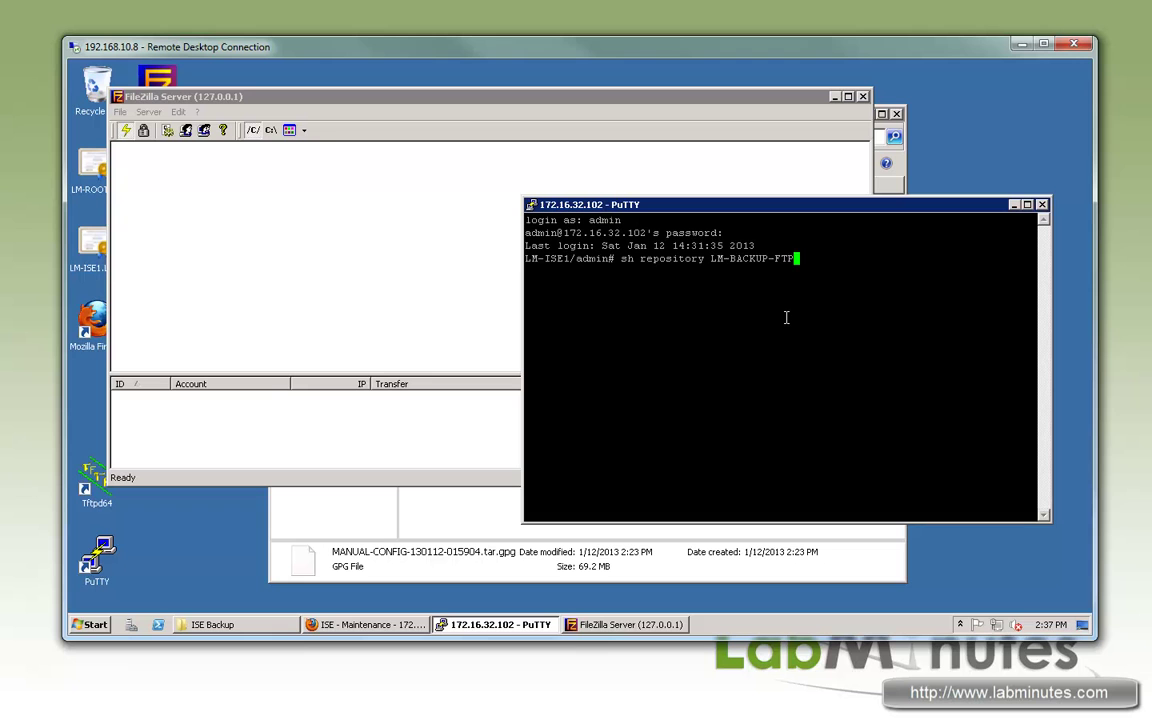
pyautogui.press('Return')
pyautogui.press('Return')
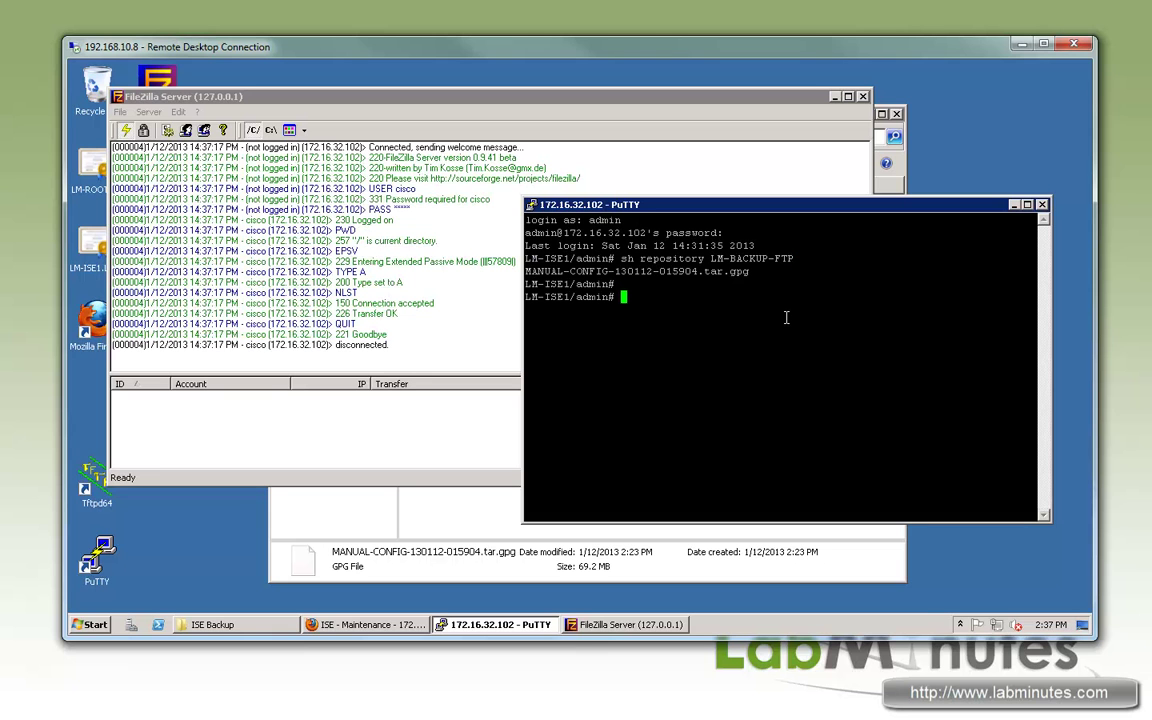
pyautogui.tripleClick(616, 276)
pyautogui.press('super+c')
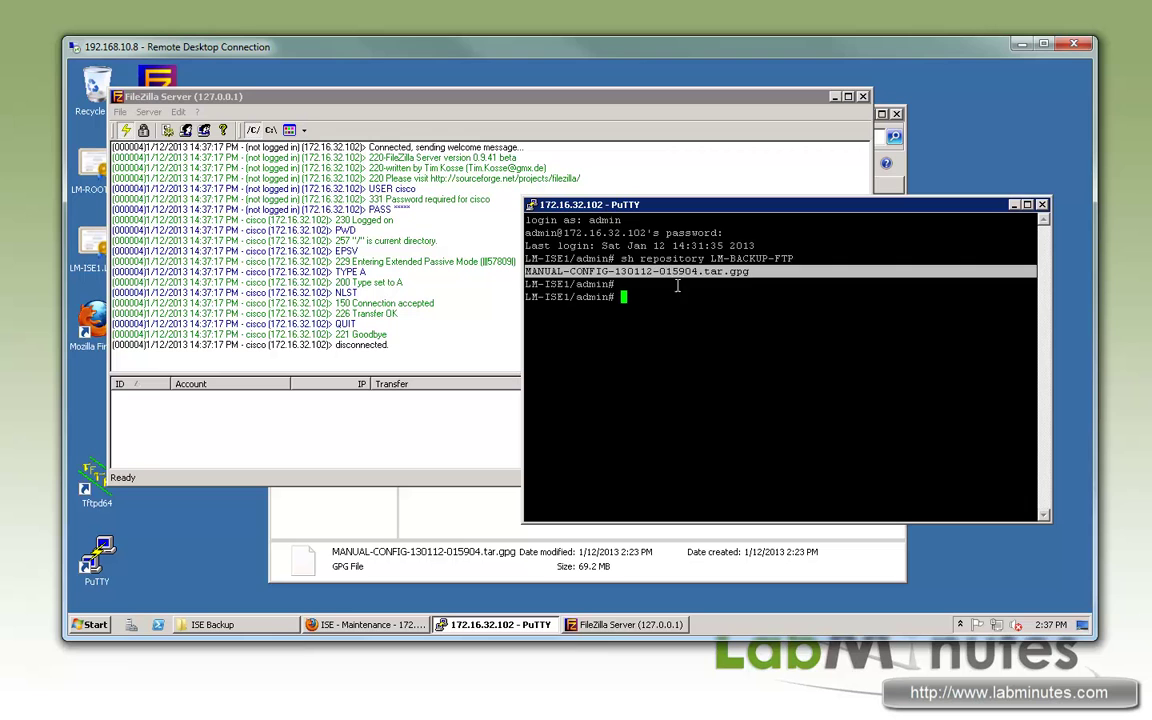
pyautogui.tripleClick(767, 297)
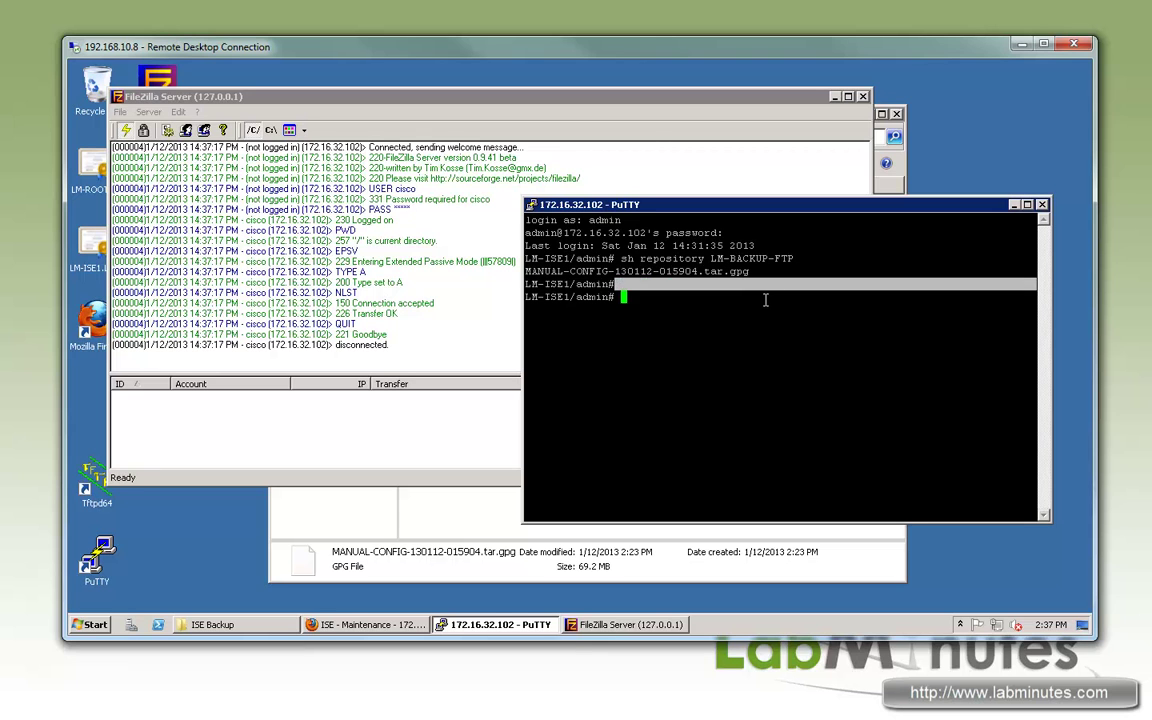
pyautogui.click(560, 285)
pyautogui.write('restor')
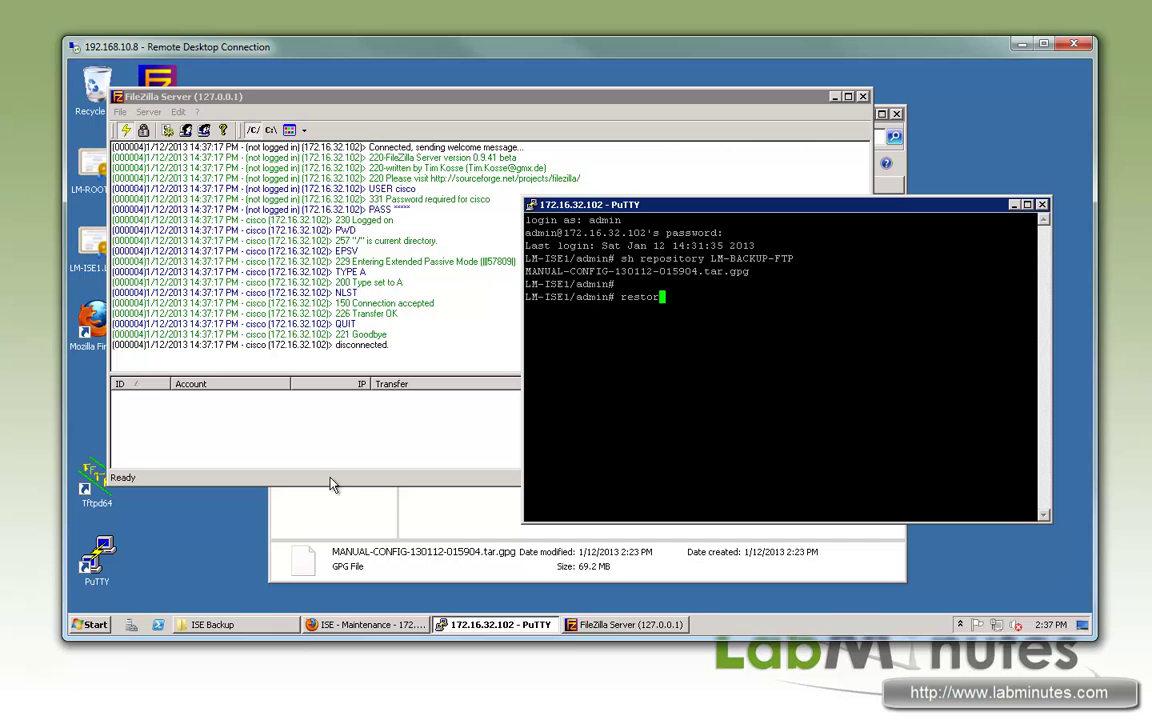
# Step: Expand Monitoring Node under Maintenance, open Data Restore, and switch back to the PuTTY session
pyautogui.click(398, 630)
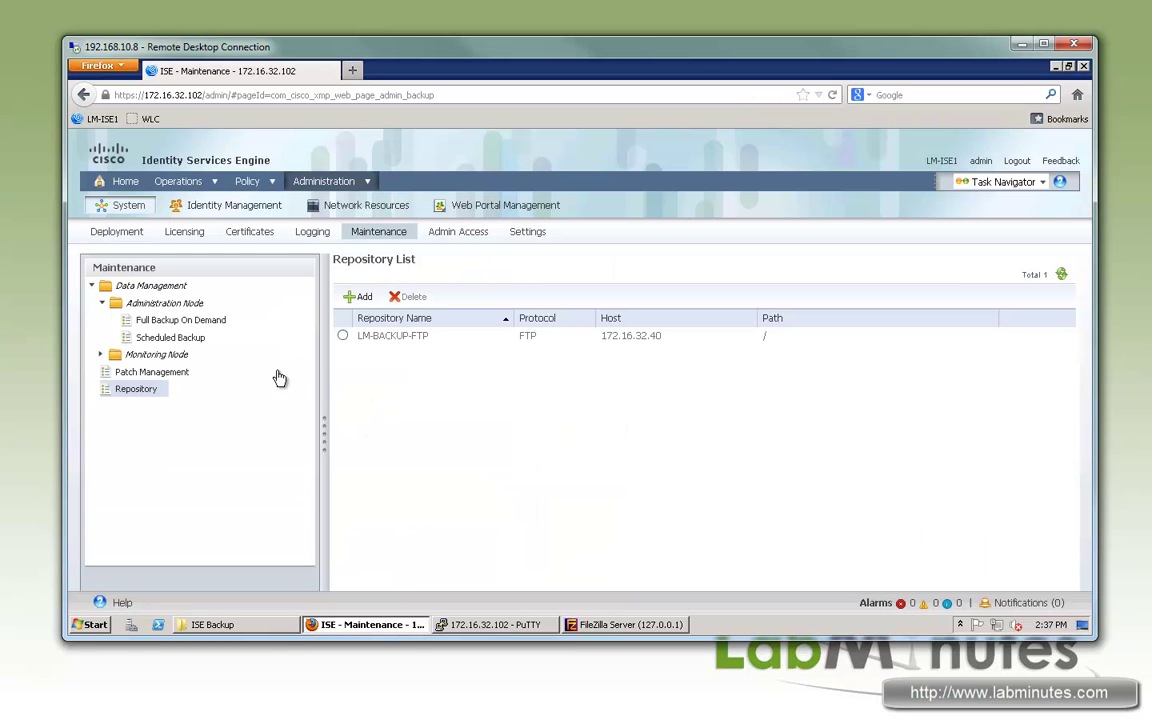
pyautogui.click(102, 355)
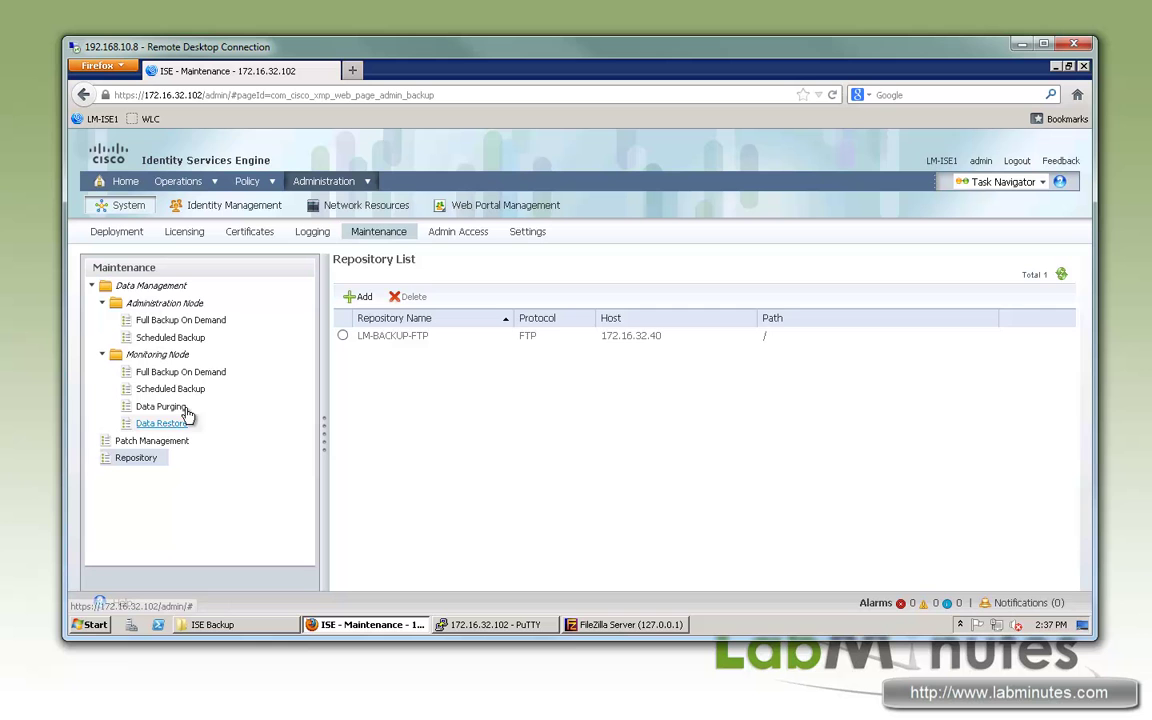
pyautogui.click(166, 426)
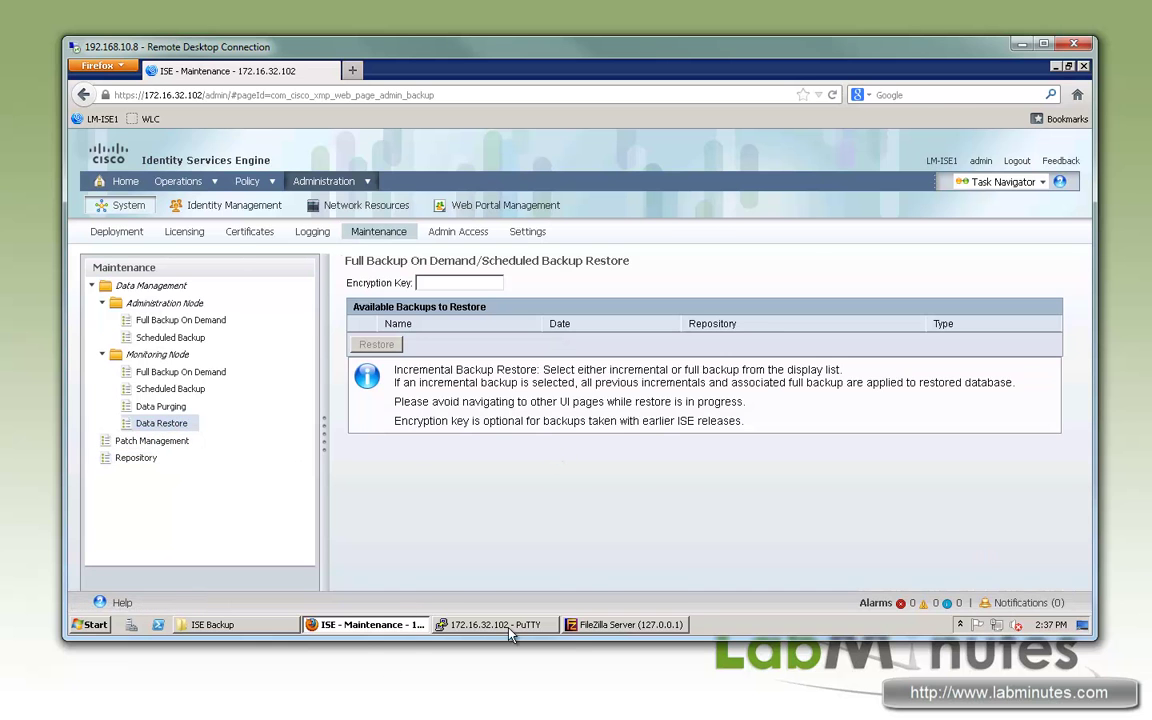
pyautogui.click(495, 624)
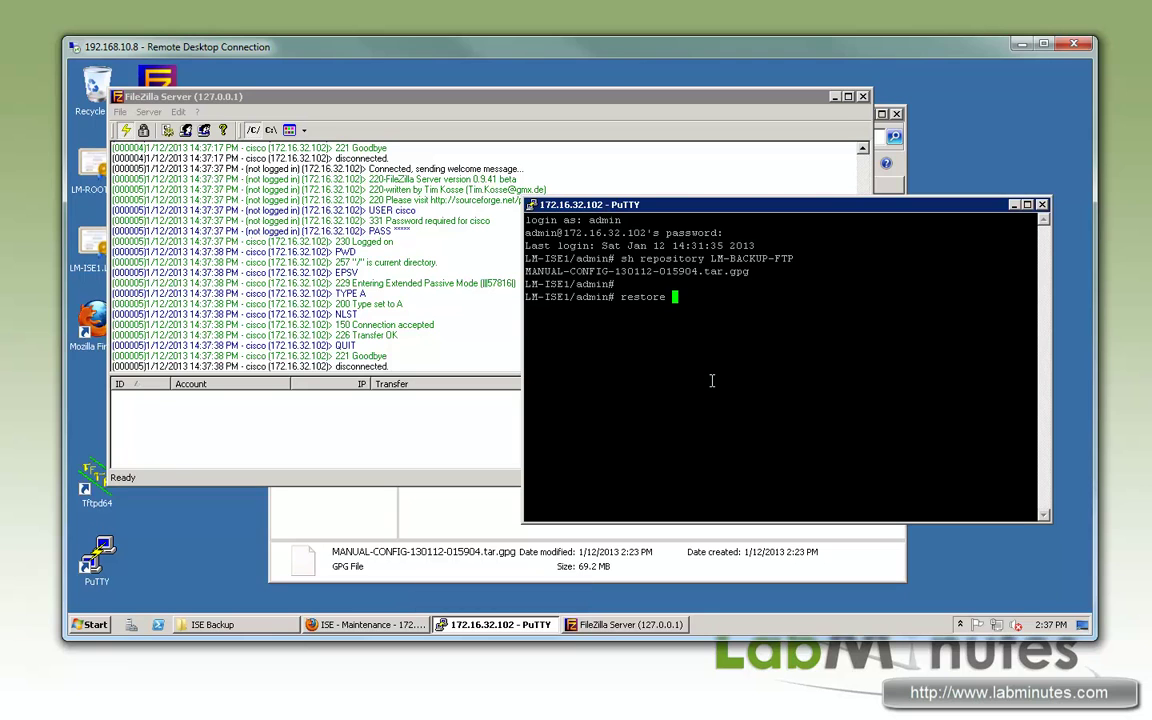
# Step: Begin a restore command for MANUAL-CONFIG-130112-015904.tar.gpg from the LM-BACKUP repository
pyautogui.write('?')
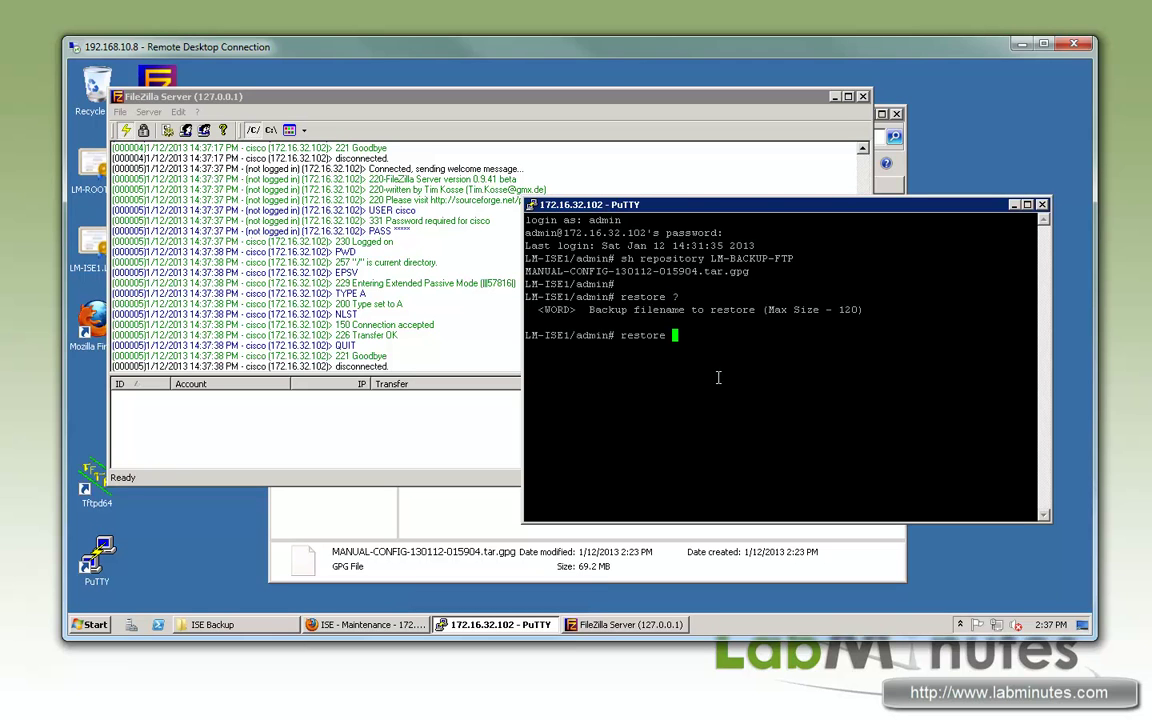
pyautogui.tripleClick(752, 271)
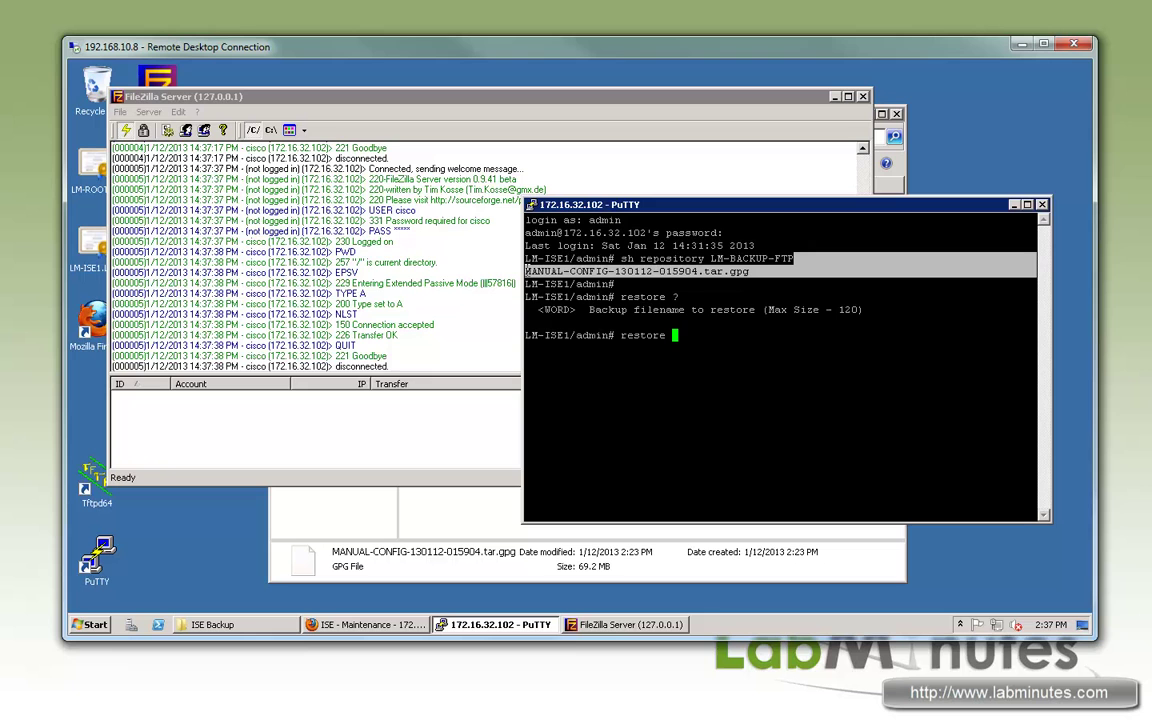
pyautogui.rightClick(733, 296)
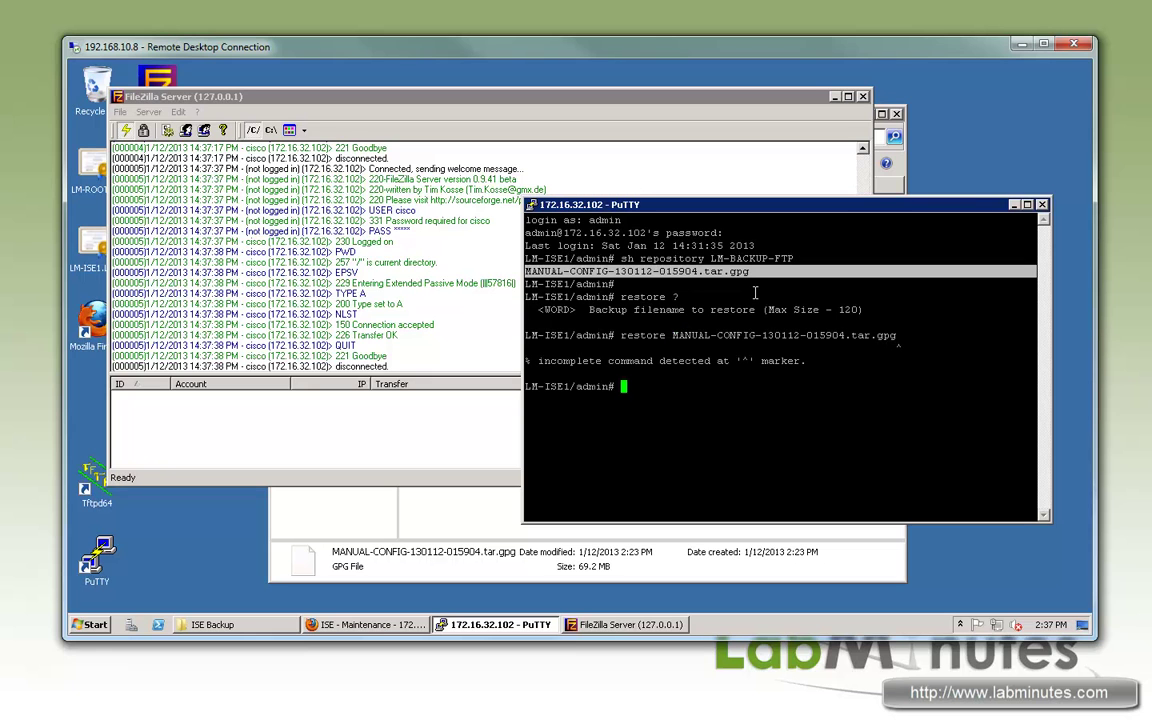
pyautogui.press('Up')
pyautogui.write('?')
pyautogui.write('repository ')
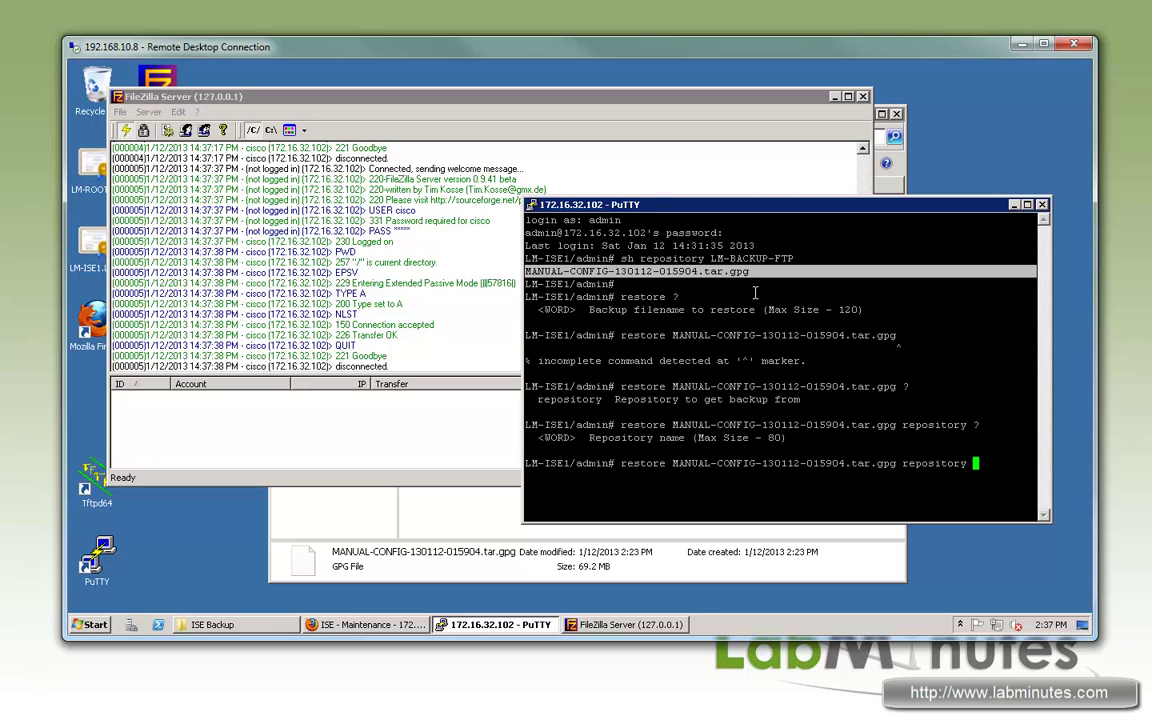
pyautogui.write('?LM-BACKUP-')
# Step: Clear the FileZilla Server log and return to PuTTY
pyautogui.rightClick(314, 238)
pyautogui.click(364, 260)
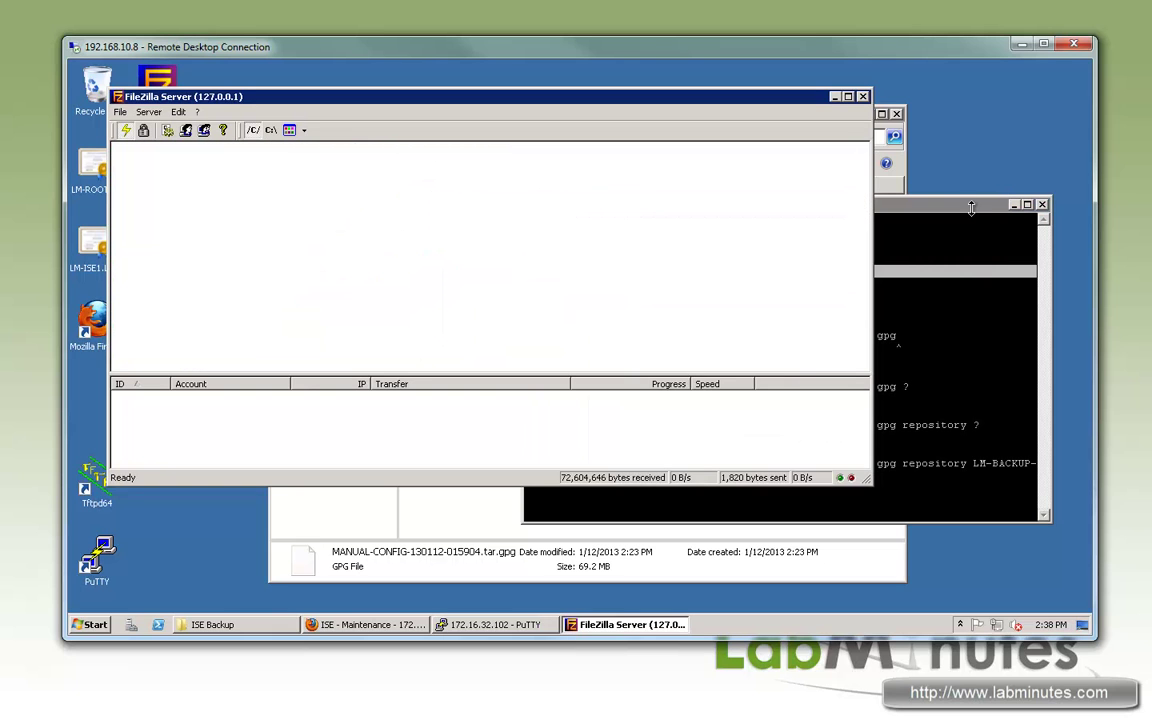
pyautogui.hotkey('alt', 'Tab')
# Step: Complete the restore with repository LM-BACKUP-FTP, application ise and the encryption key, then run it
pyautogui.write('FTP ?')
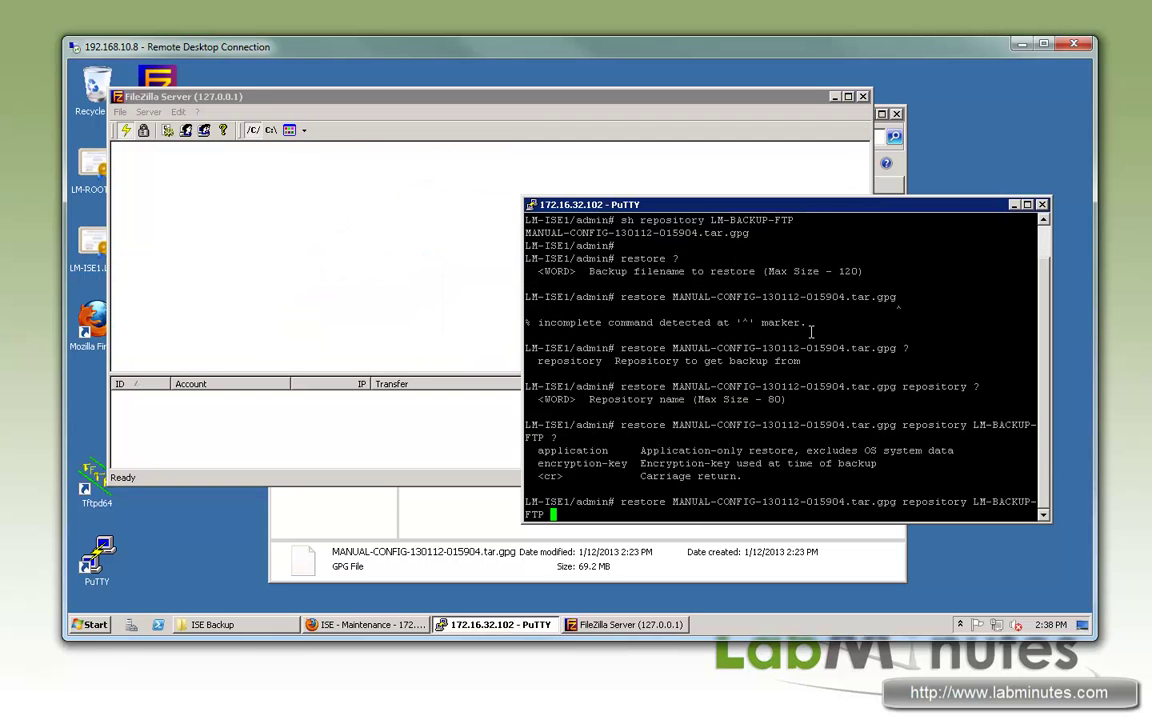
pyautogui.write('en')
pyautogui.press('Tab')
pyautogui.press('BackSpace')
pyautogui.press('BackSpace')
pyautogui.press('BackSpace')
pyautogui.press('BackSpace')
pyautogui.press('BackSpace')
pyautogui.press('BackSpace')
pyautogui.press('BackSpace')
pyautogui.press('BackSpace')
pyautogui.press('BackSpace')
pyautogui.press('BackSpace')
pyautogui.press('BackSpace')
pyautogui.press('BackSpace')
pyautogui.press('BackSpace')
pyautogui.press('BackSpace')
pyautogui.press('BackSpace')
pyautogui.write('app')
pyautogui.press('Tab')
pyautogui.moveTo(643, 452); pyautogui.dragTo(958, 450)
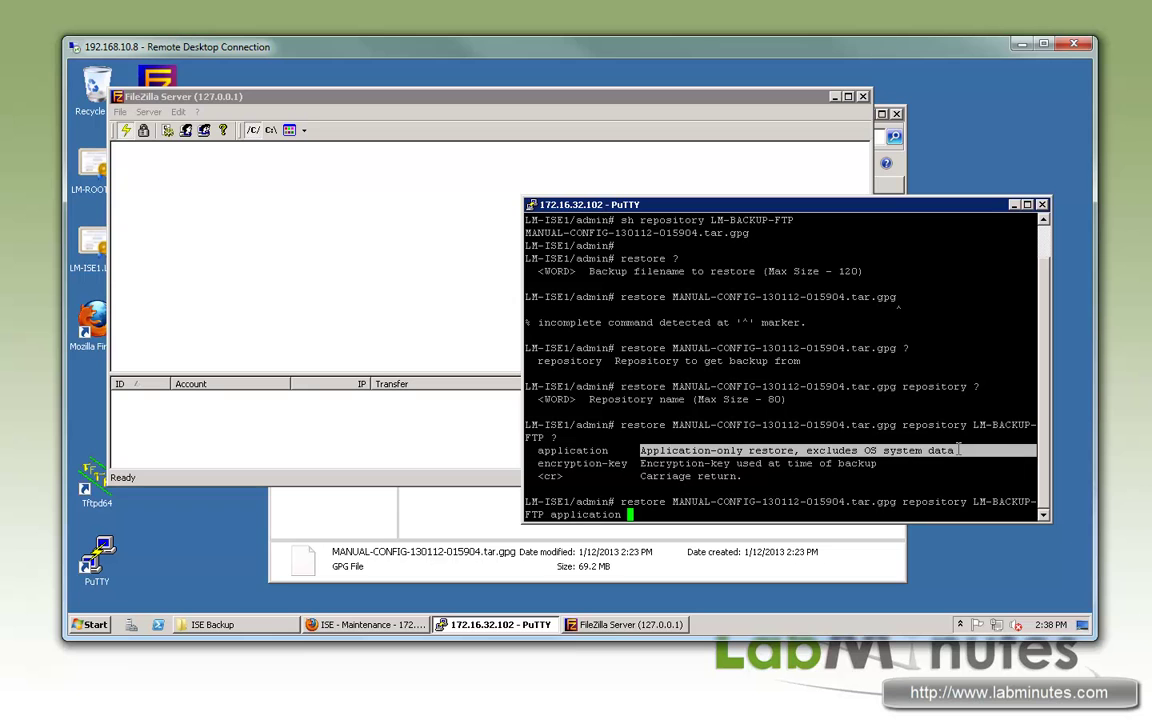
pyautogui.click(719, 438)
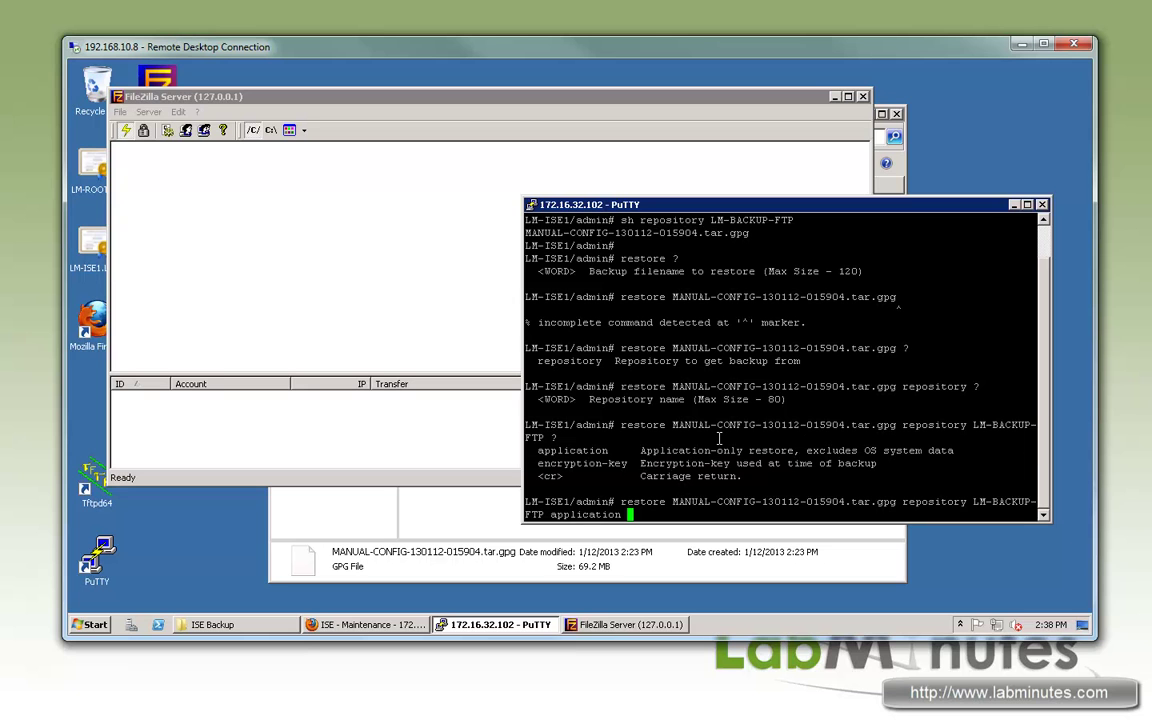
pyautogui.write('ise ')
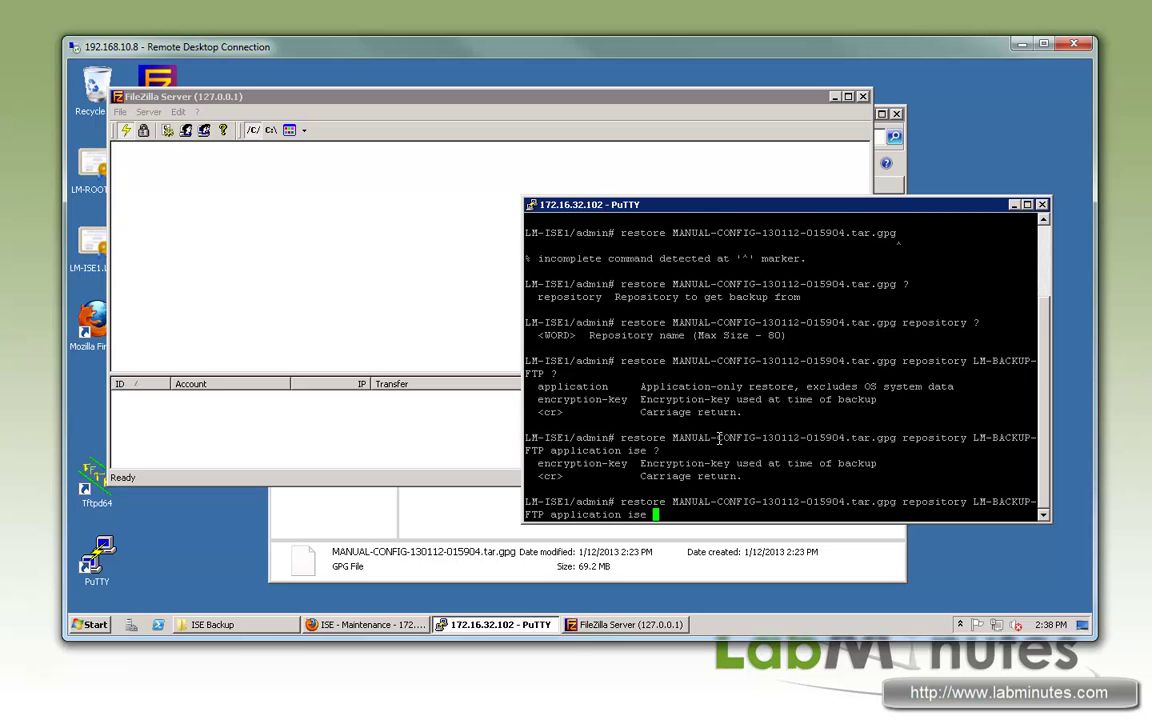
pyautogui.write('??')
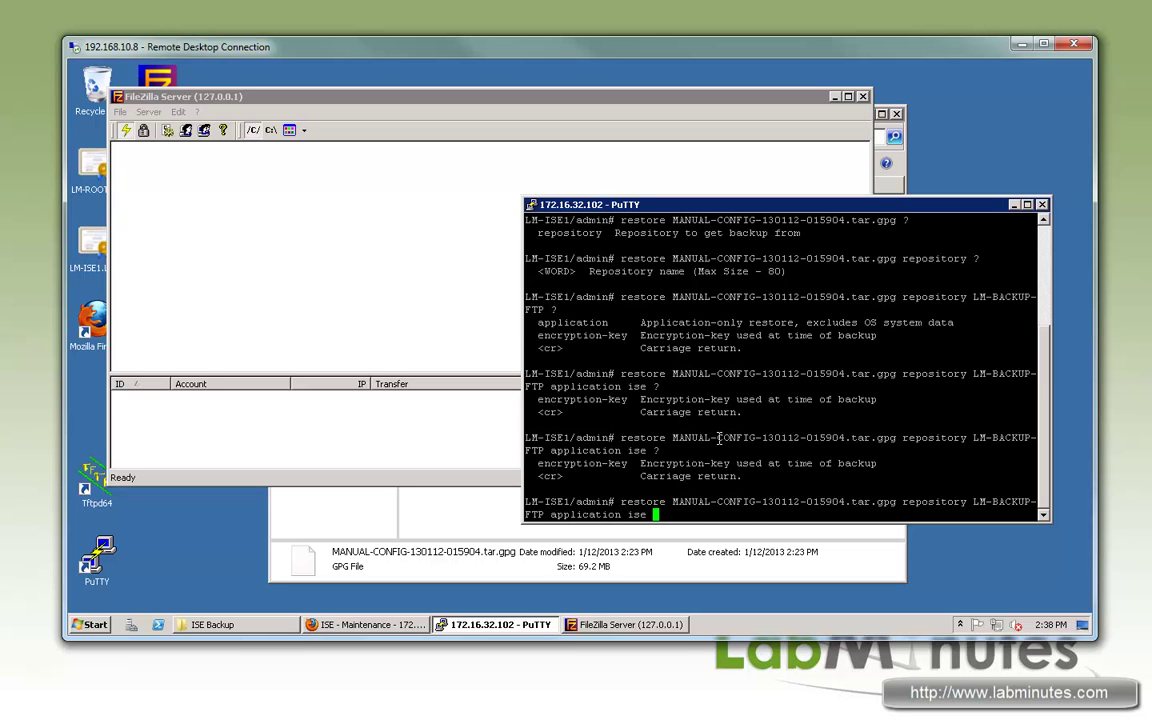
pyautogui.write('encryption-key ')
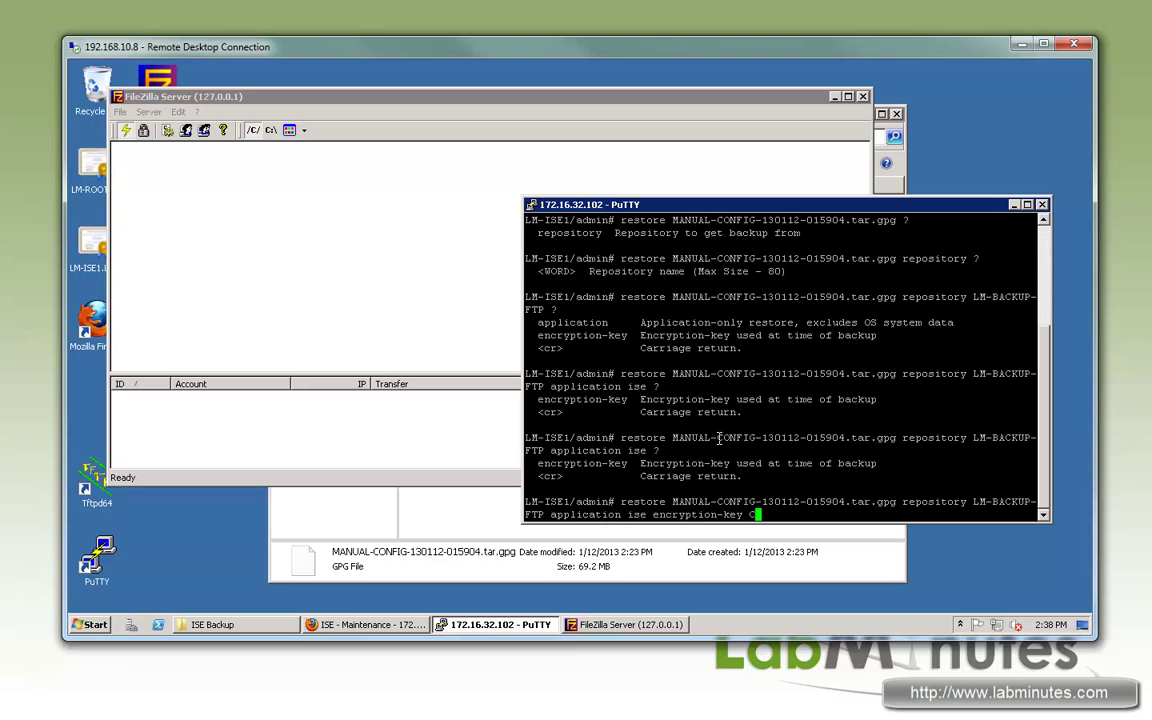
pyautogui.write('C1sco123')
pyautogui.press('Return')
# Step: Rerun the restore using a plain-text encryption key and confirm with yes
pyautogui.press('Up')
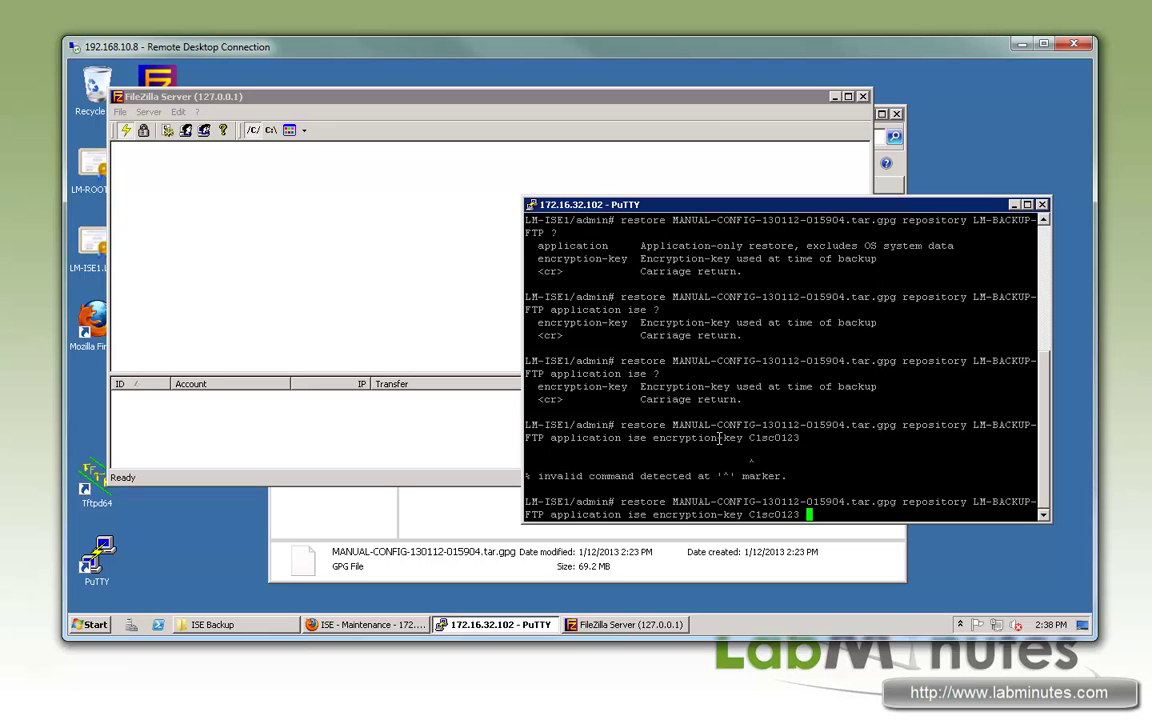
pyautogui.press('BackSpace')
pyautogui.press('BackSpace')
pyautogui.press('BackSpace')
pyautogui.press('BackSpace')
pyautogui.press('BackSpace')
pyautogui.press('BackSpace')
pyautogui.press('BackSpace')
pyautogui.press('BackSpace')
pyautogui.press('BackSpace')
pyautogui.write('?plain')
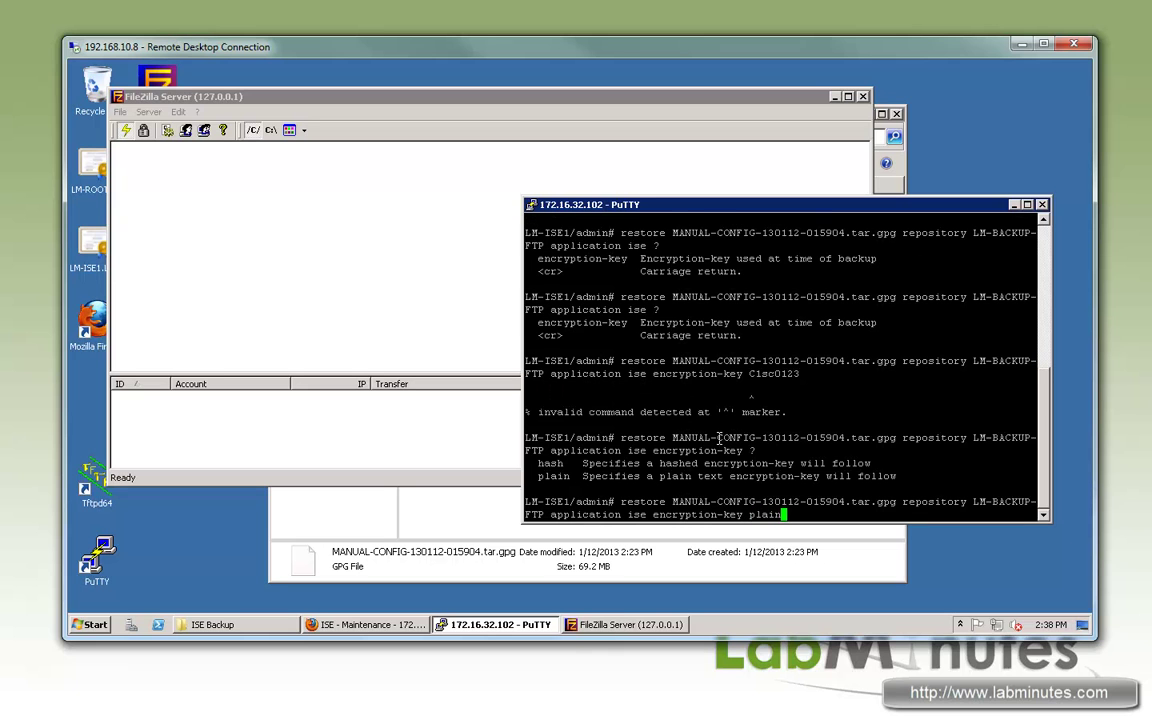
pyautogui.write(' ?C')
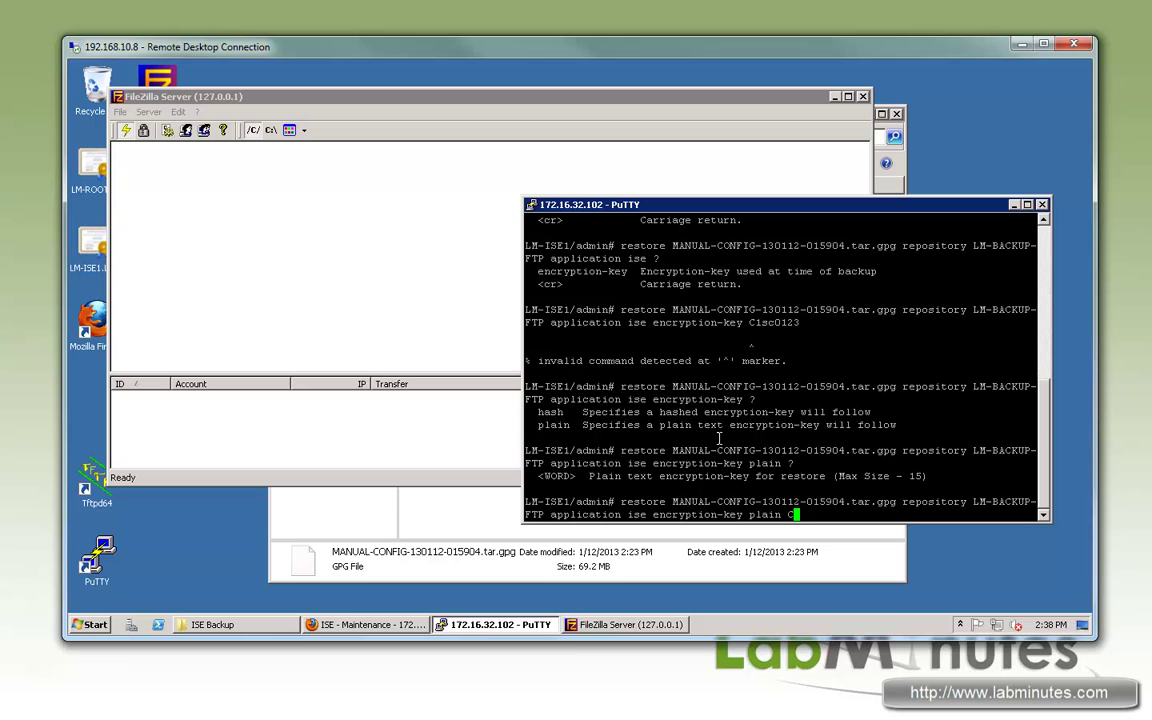
pyautogui.write('1sc0123')
pyautogui.press('Return')
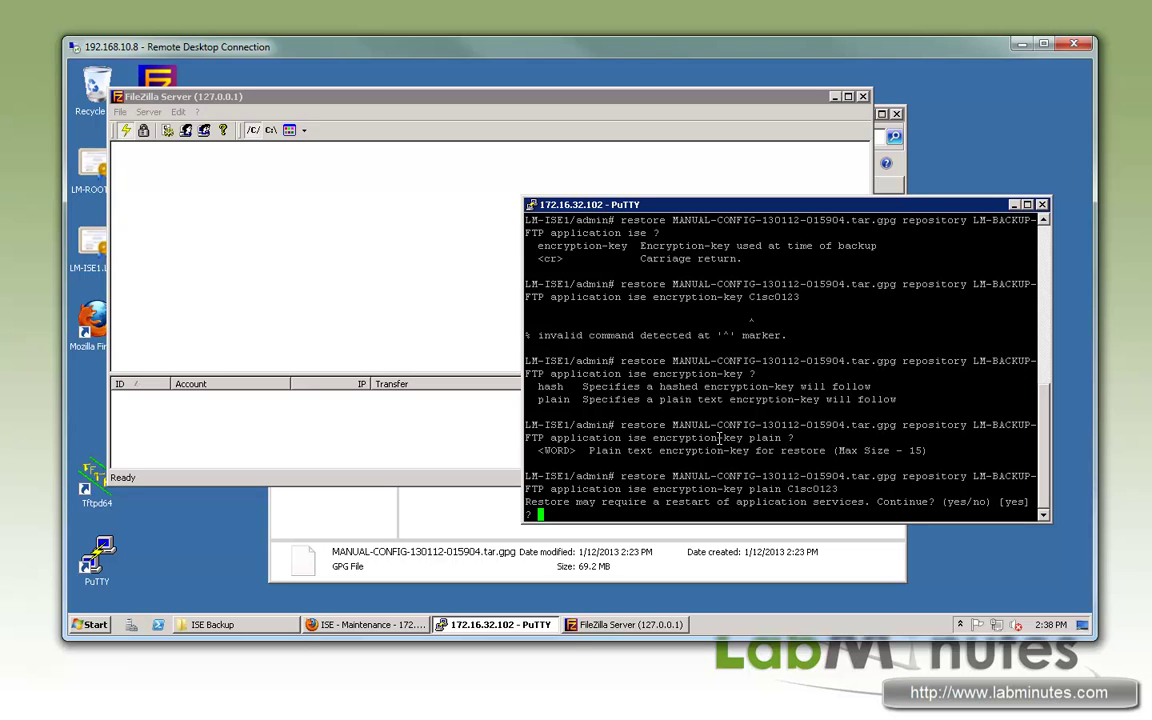
pyautogui.write('yes')
pyautogui.press('Return')
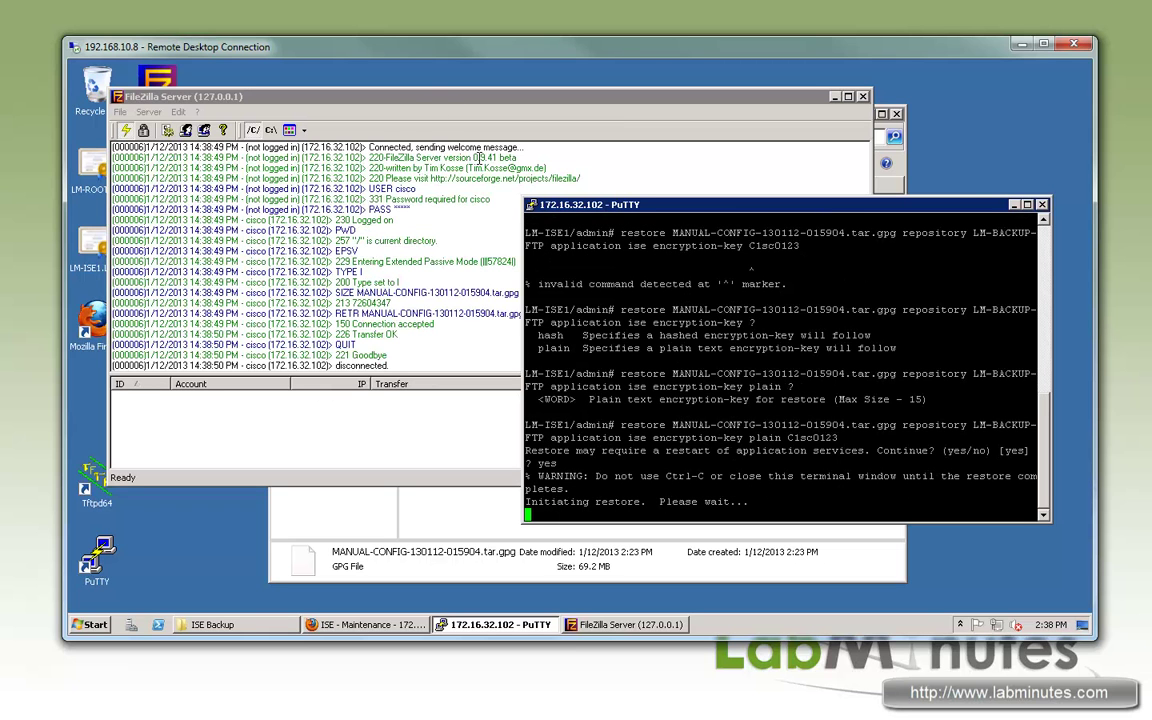
# Step: Check the FileZilla Server log for the retrieval of MANUAL-CONFIG-130112-015904.tar.gpg, then return to PuTTY
pyautogui.click(452, 213)
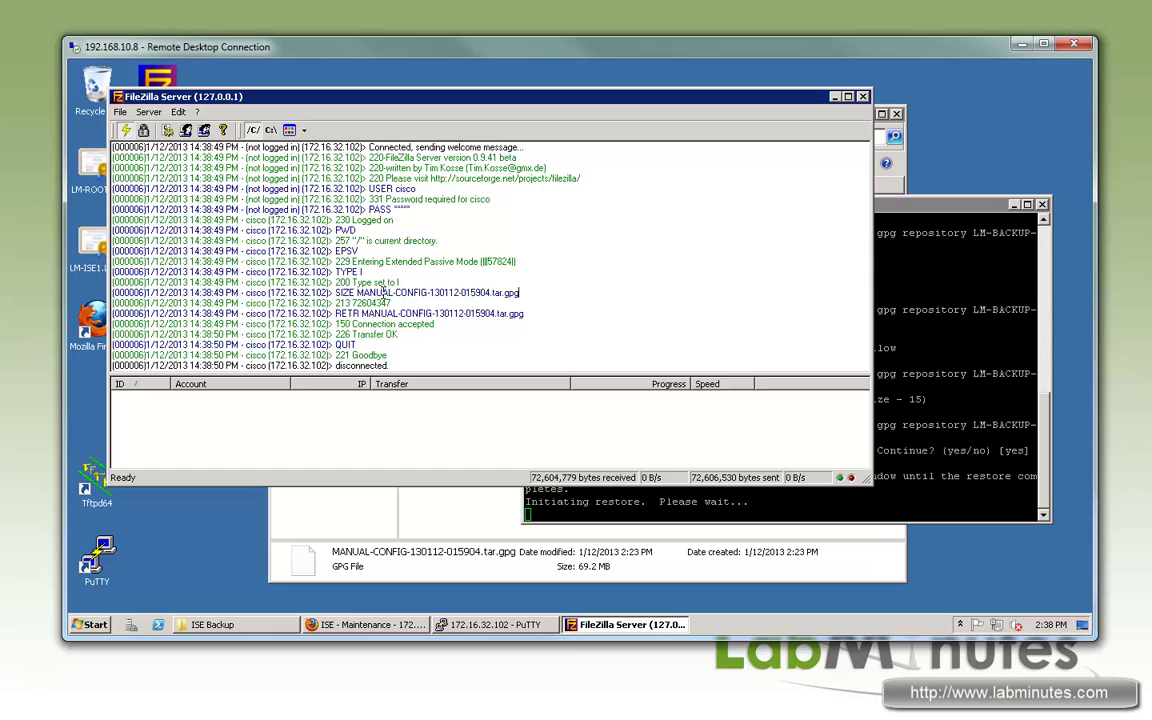
pyautogui.moveTo(359, 293)
pyautogui.mouseDown()
pyautogui.moveTo(522, 293)
pyautogui.moveTo(361, 313)
pyautogui.mouseUp()
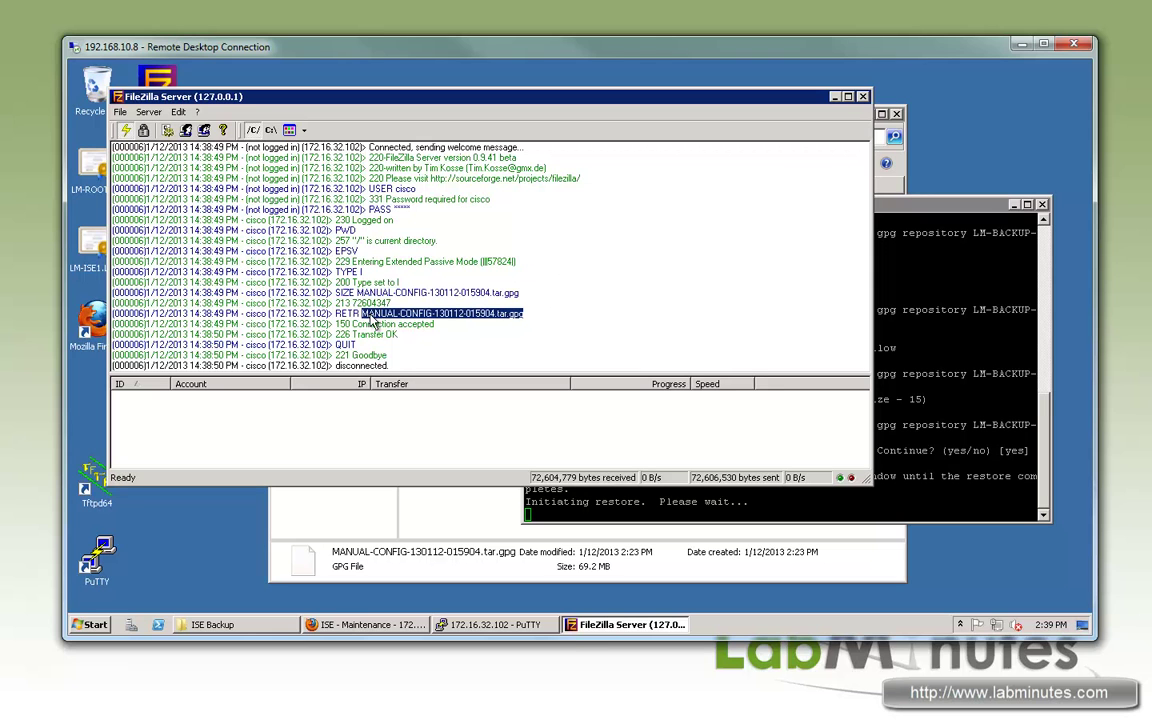
pyautogui.click(906, 210)
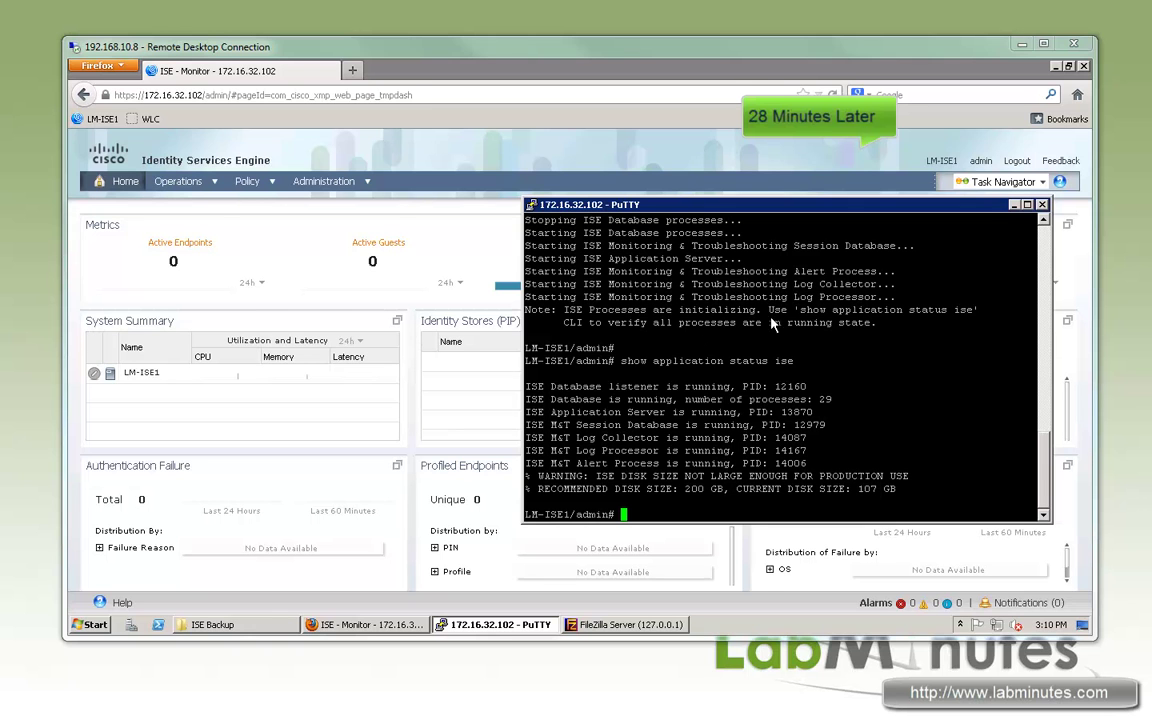
# Step: Review the restore output: process initialization note, Initiating restore, and ISE application restore progress
pyautogui.moveTo(640, 310); pyautogui.dragTo(786, 323)
pyautogui.click(694, 331)
pyautogui.scroll(4, 705, 345)
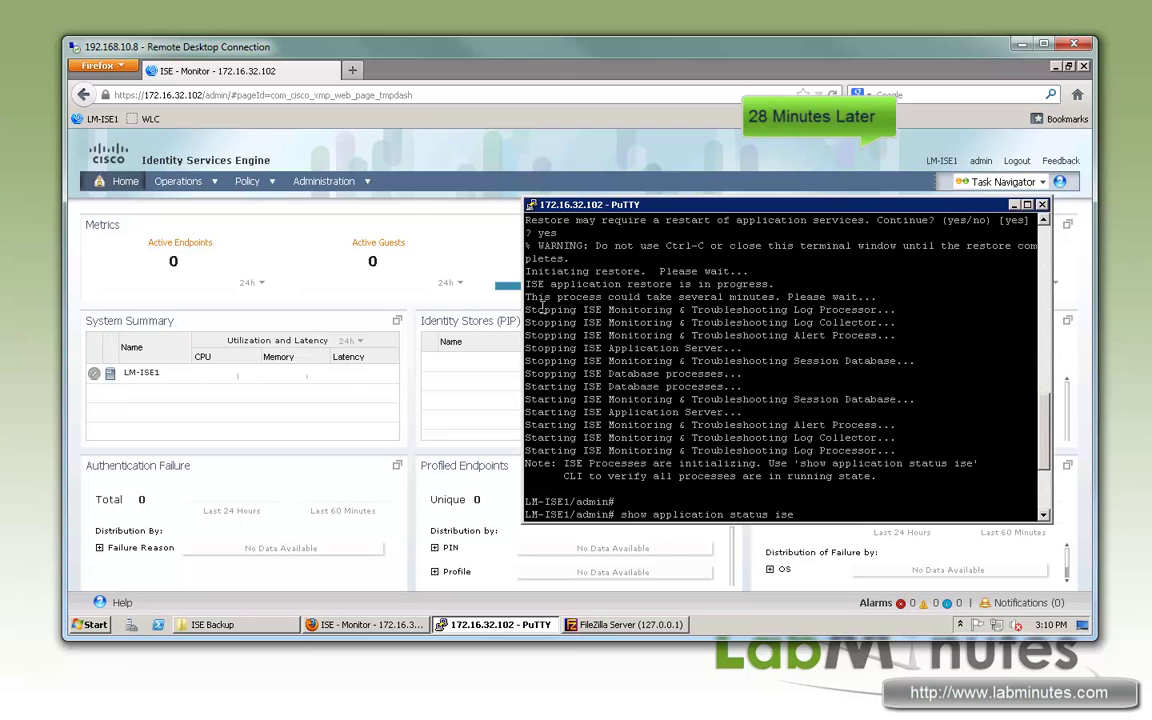
pyautogui.moveTo(527, 271); pyautogui.dragTo(751, 270)
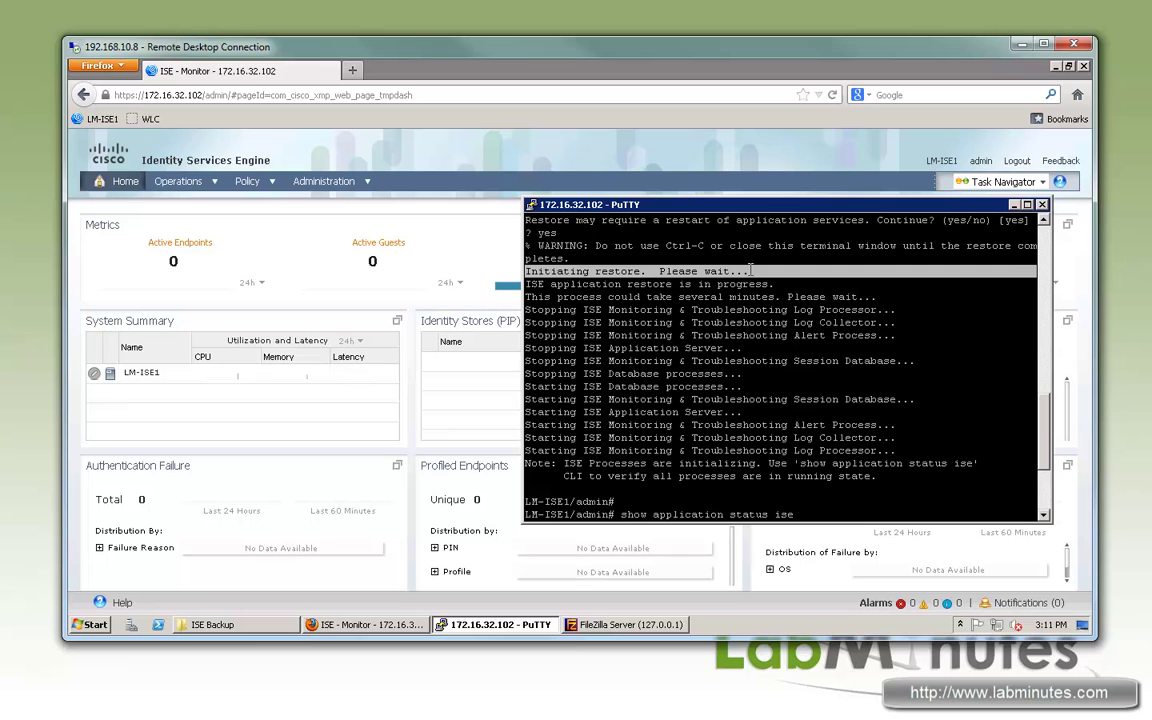
pyautogui.click(546, 284)
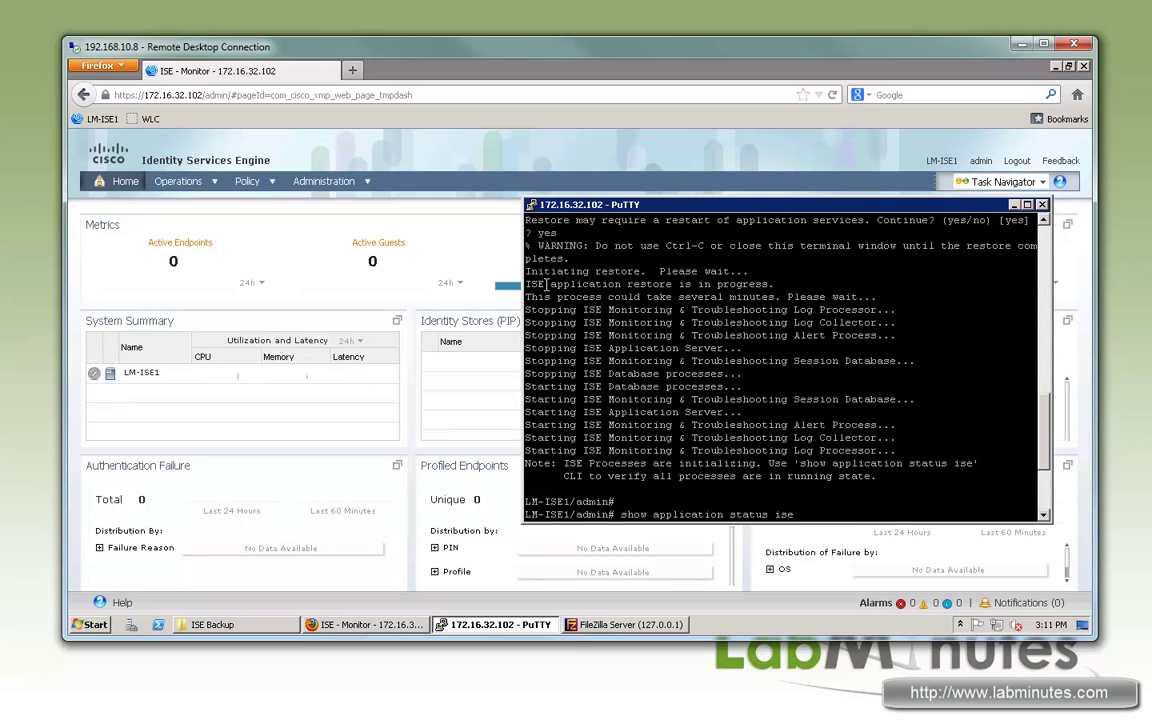
pyautogui.moveTo(527, 284); pyautogui.dragTo(676, 284)
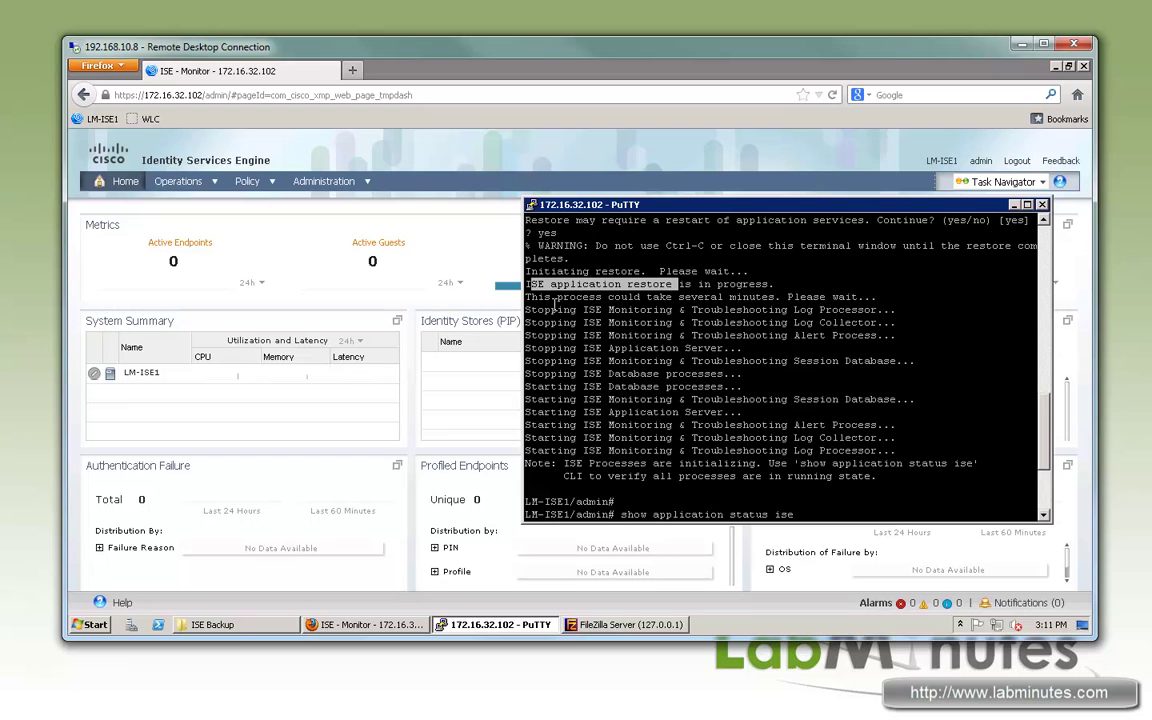
pyautogui.moveTo(525, 297); pyautogui.dragTo(737, 336)
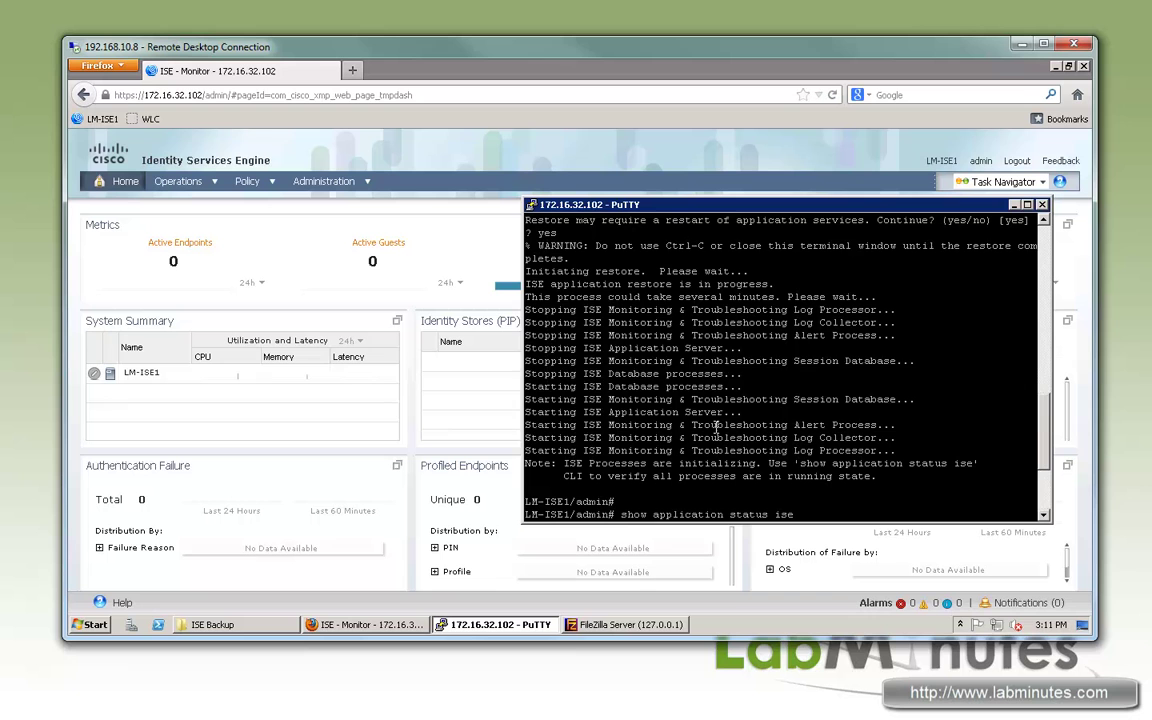
# Step: Run 'show application status ise' to confirm services are running, then bring up the ISE dashboard
pyautogui.press('Return')
pyautogui.moveTo(833, 447); pyautogui.dragTo(596, 412)
pyautogui.click(390, 160)
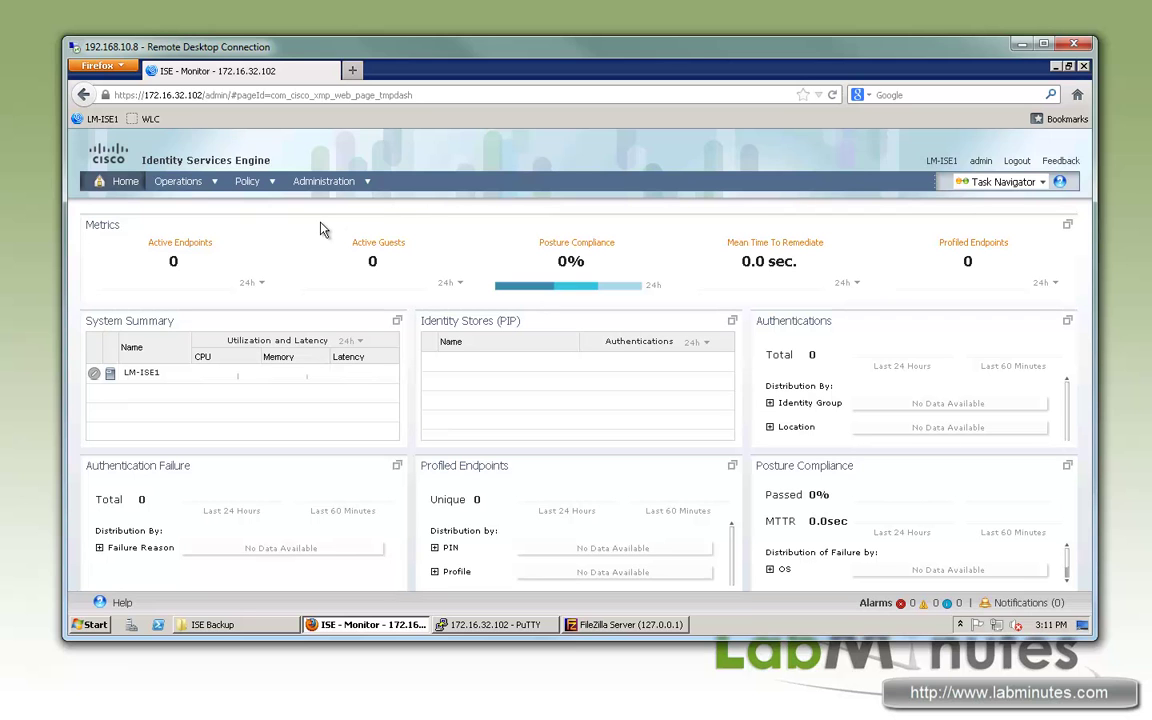
# Step: Open Policy > Authentication and confirm the restored LM-DEVICE-ADMIN rule sits above MAB and Dot1X
pyautogui.moveTo(267, 183)
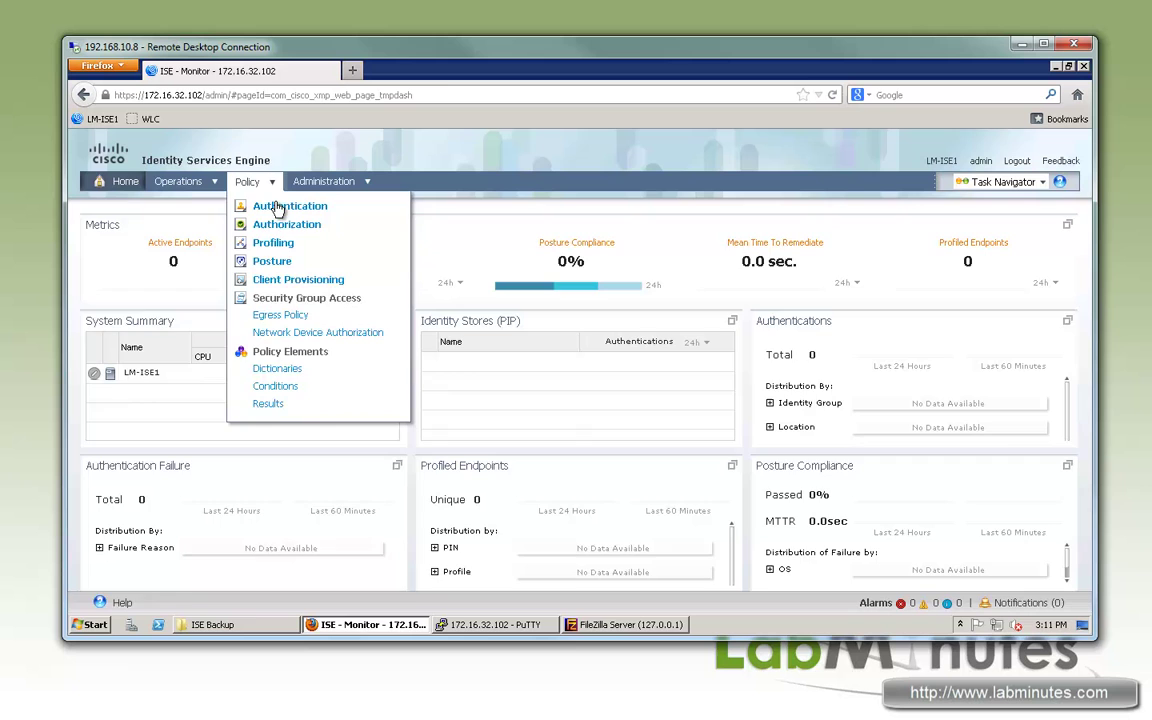
pyautogui.click(280, 207)
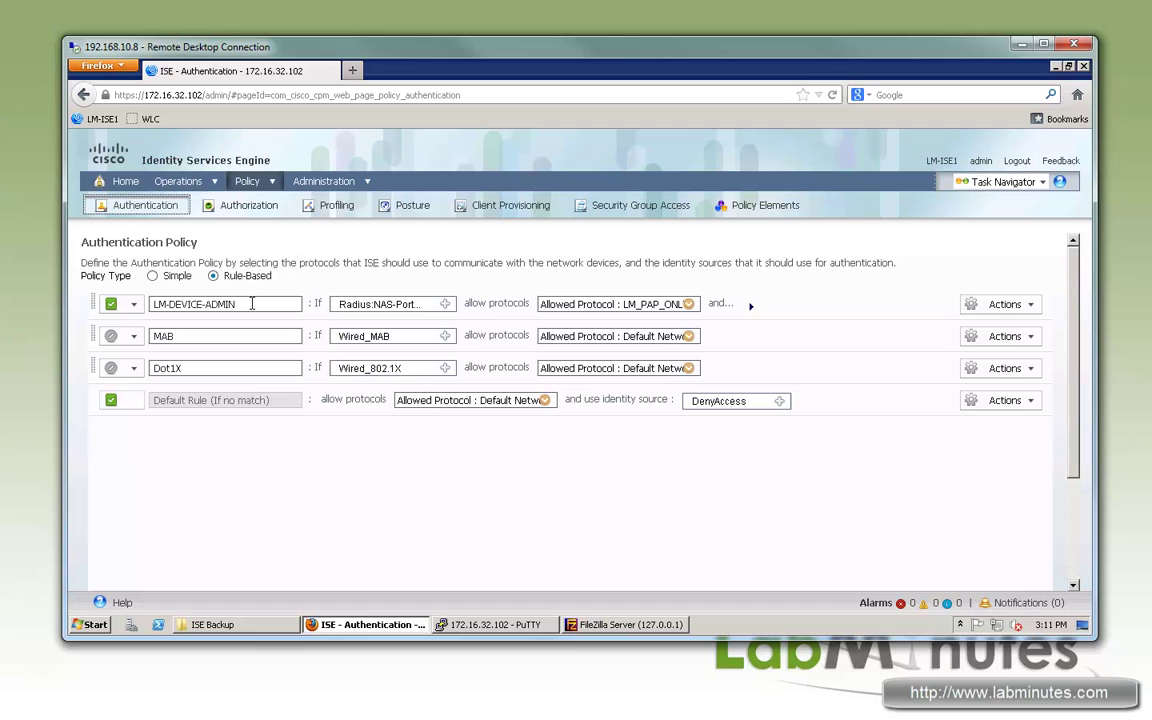
pyautogui.moveTo(252, 304); pyautogui.dragTo(169, 304)
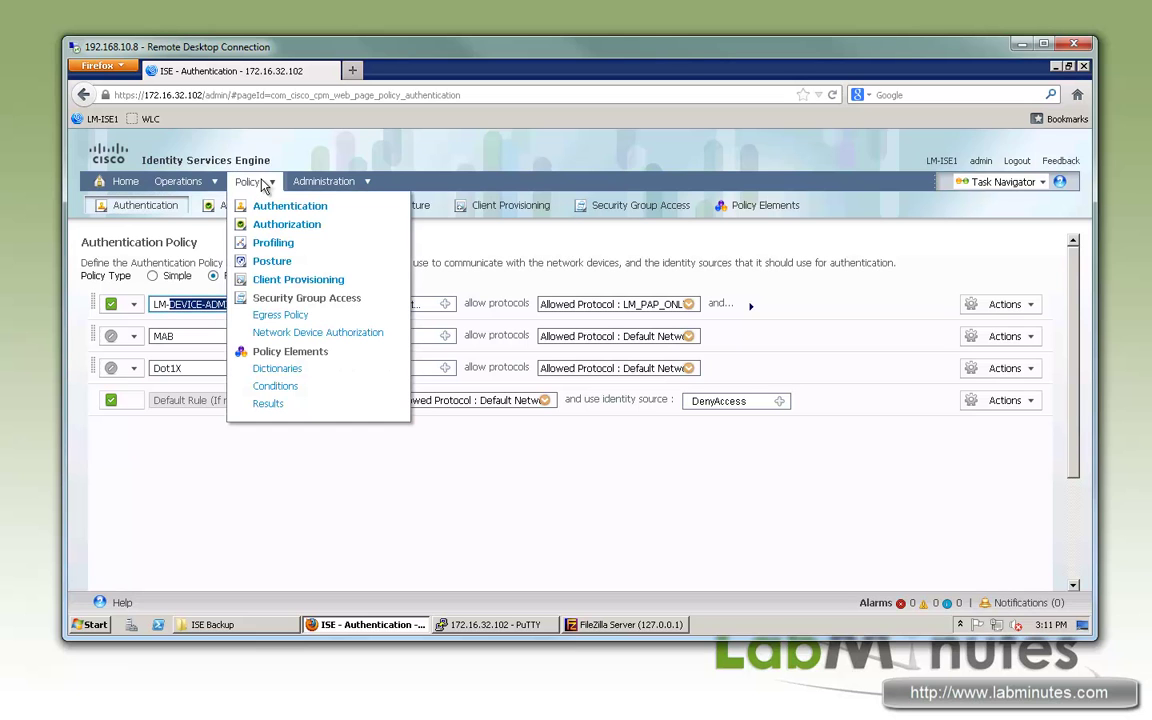
pyautogui.moveTo(250, 183)
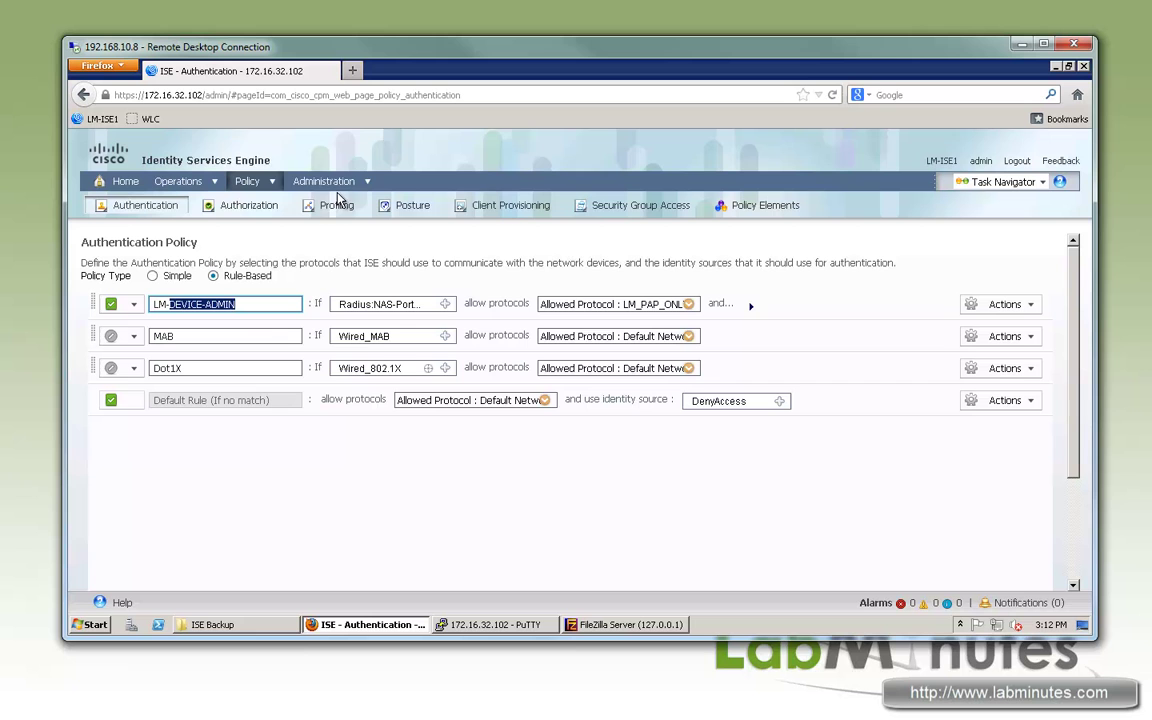
pyautogui.moveTo(335, 185)
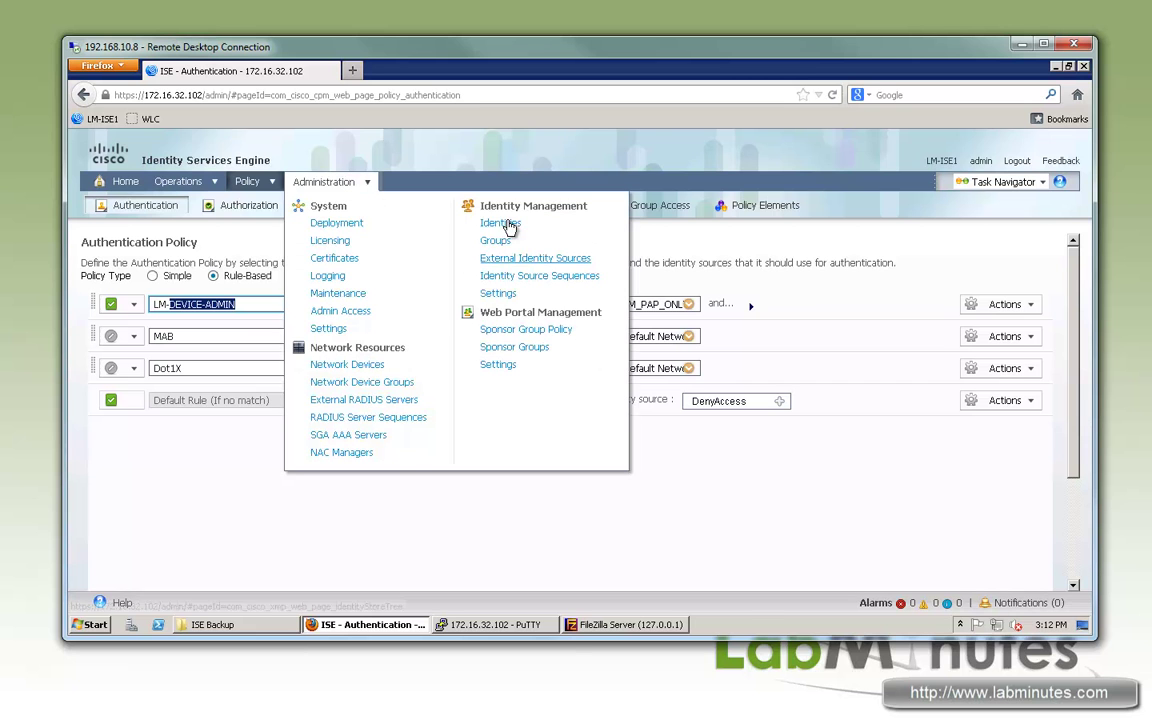